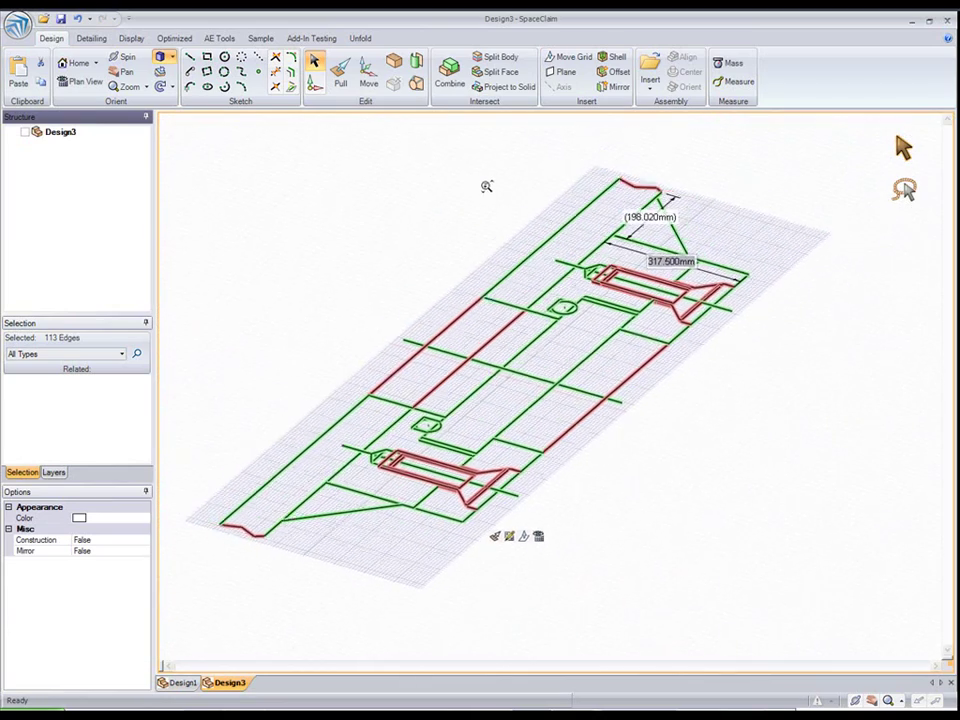
- Orient the view square to the sketch plane and convert the sketch curves into surface regions with Pull
{"action": "left_click", "coordinate": [80, 82]}
{"action": "left_click_drag", "start_coordinate": [266, 315], "coordinate": [267, 254]}
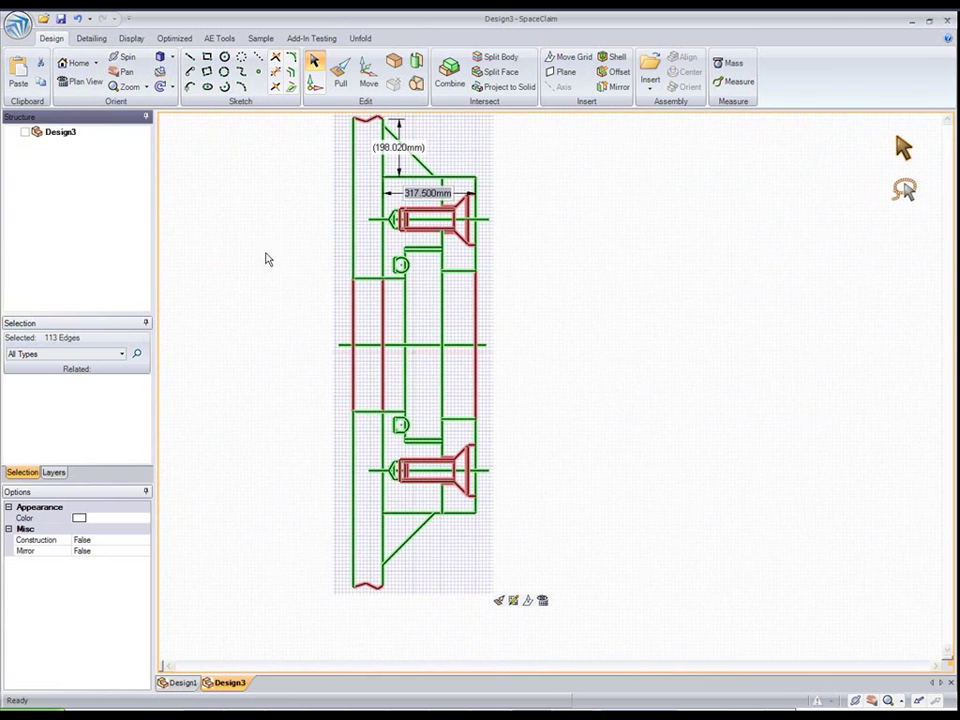
{"action": "left_click", "coordinate": [249, 279]}
{"action": "key", "text": "p"}
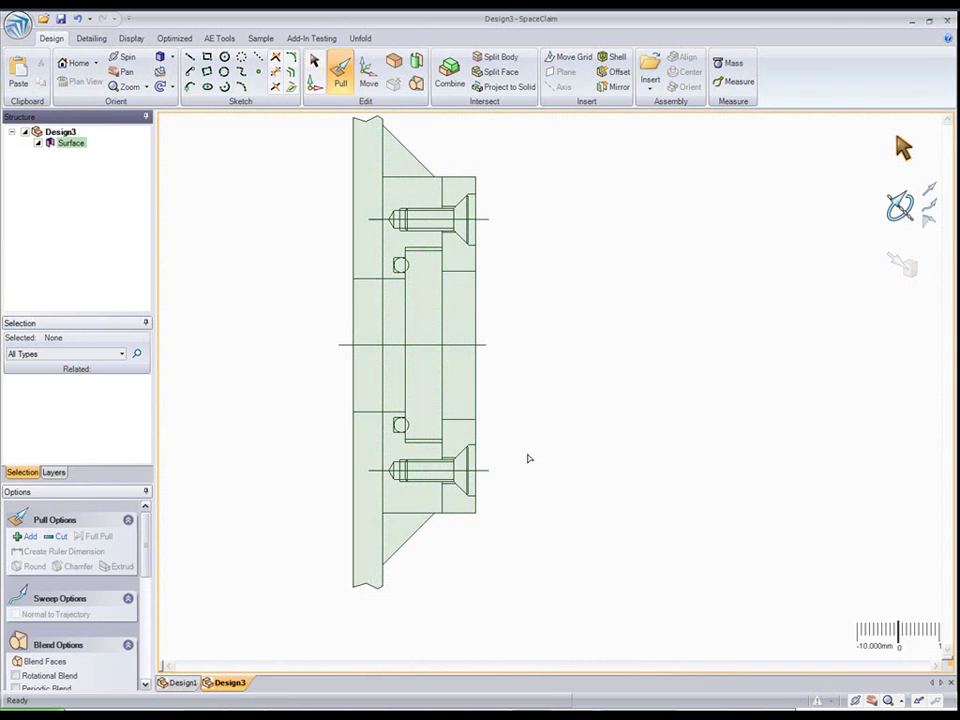
- Delete the four surface regions in the central opening, two between the back plate and the lens and two on the lens's outer side
{"action": "middle_click_drag", "start_coordinate": [518, 447], "coordinate": [552, 462], "text": "shift"}
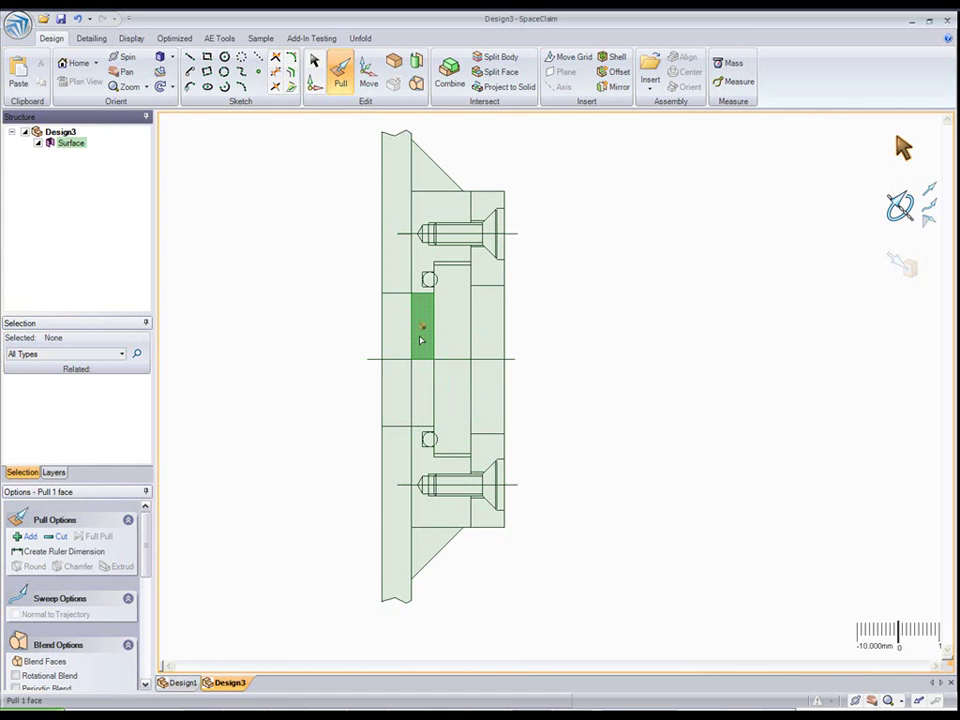
{"action": "left_click", "coordinate": [420, 339]}
{"action": "key", "text": "Delete"}
{"action": "left_click", "coordinate": [423, 405]}
{"action": "key", "text": "Delete"}
{"action": "left_click", "coordinate": [502, 322]}
{"action": "left_click", "coordinate": [489, 321]}
{"action": "key", "text": "Delete"}
{"action": "left_click", "coordinate": [489, 396]}
{"action": "key", "text": "Delete"}
- Thicken the four back plate faces into a solid plate about 800 mm wide, symmetric about the section plane
{"action": "middle_click_drag", "start_coordinate": [532, 317], "coordinate": [496, 331]}
{"action": "left_click", "coordinate": [397, 257]}
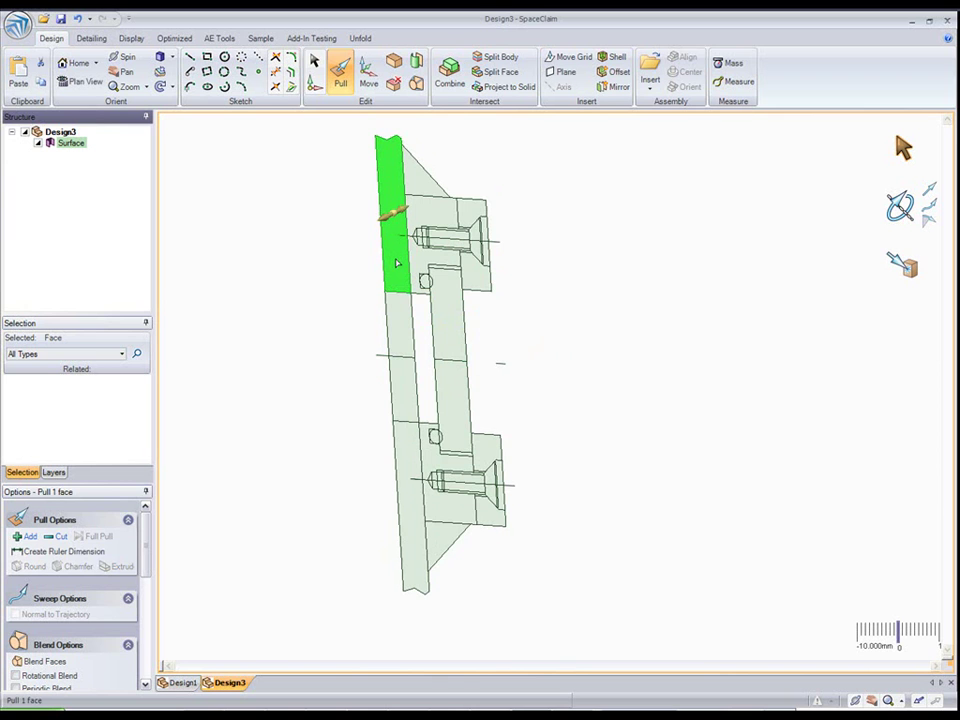
{"action": "left_click", "coordinate": [392, 318], "text": "ctrl"}
{"action": "left_click", "coordinate": [400, 388], "text": "ctrl"}
{"action": "left_click", "coordinate": [382, 436], "text": "ctrl"}
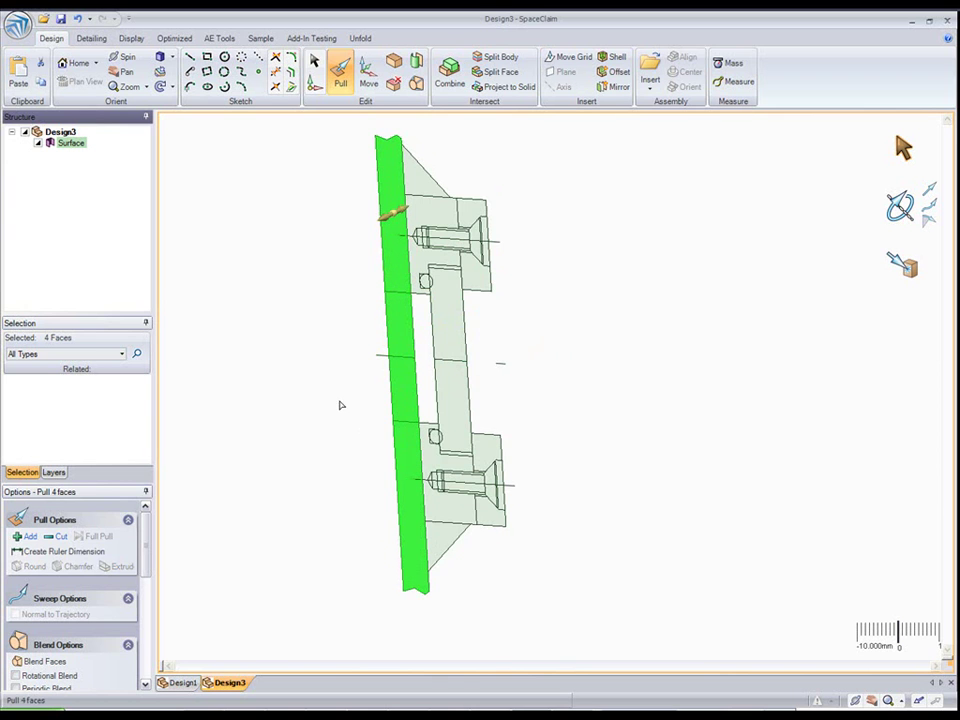
{"action": "middle_click_drag", "start_coordinate": [339, 386], "coordinate": [298, 388]}
{"action": "left_click_drag", "start_coordinate": [332, 347], "coordinate": [162, 436]}
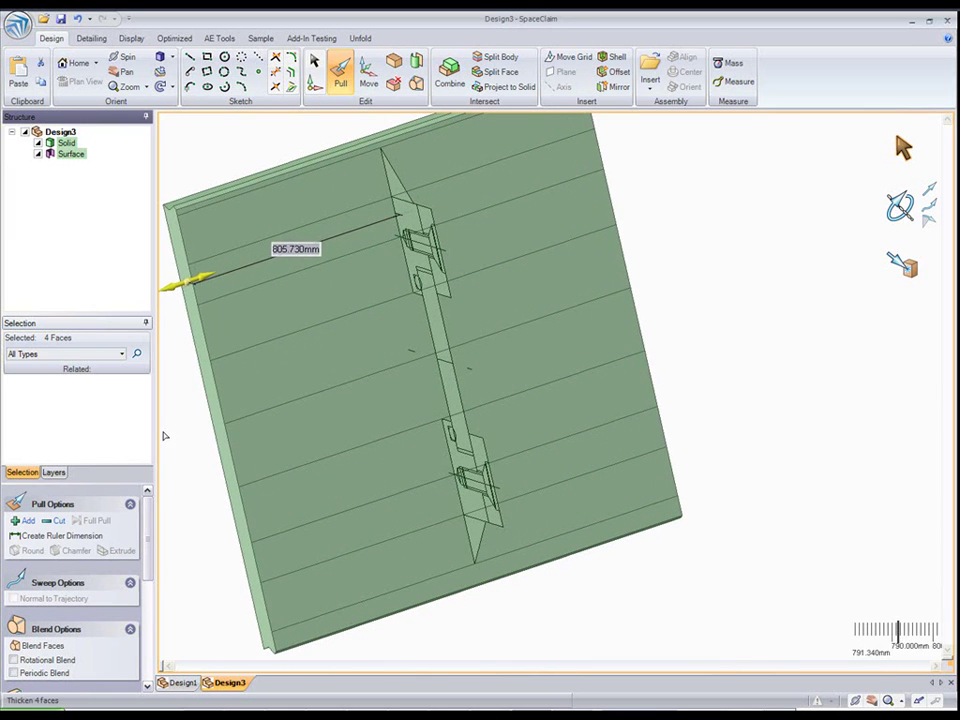
{"action": "left_click_drag", "start_coordinate": [463, 213], "coordinate": [467, 212]}
- Merge the strip faces on the back plate's broad side into one by filling all the connected strips except one
{"action": "key", "text": "s"}
{"action": "left_click", "coordinate": [262, 226]}
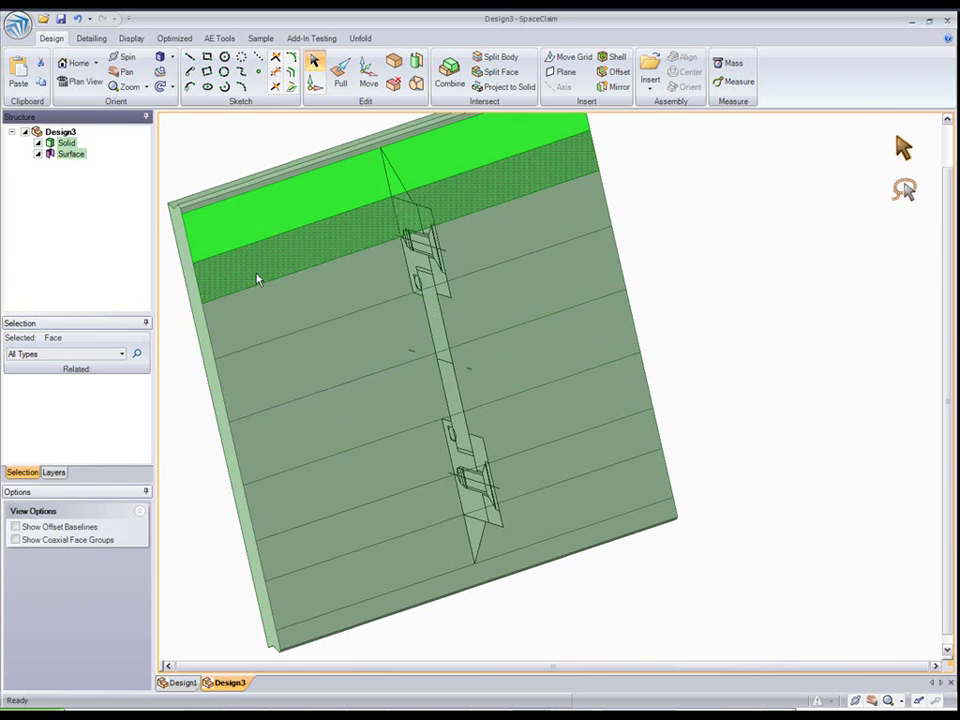
{"action": "double_click", "coordinate": [237, 243]}
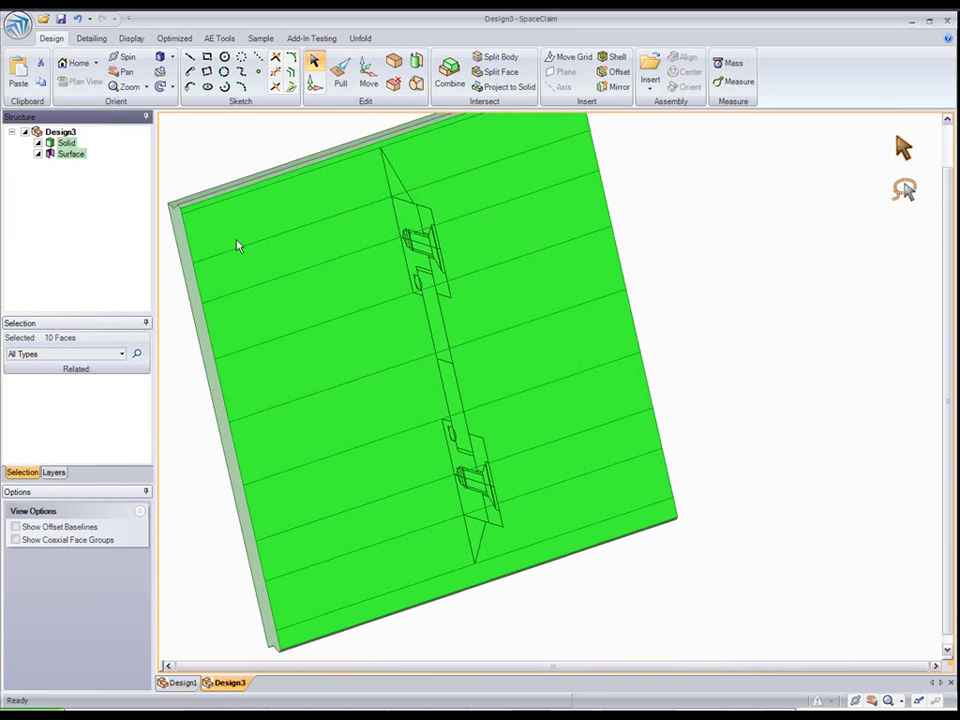
{"action": "left_click", "coordinate": [234, 239], "text": "ctrl"}
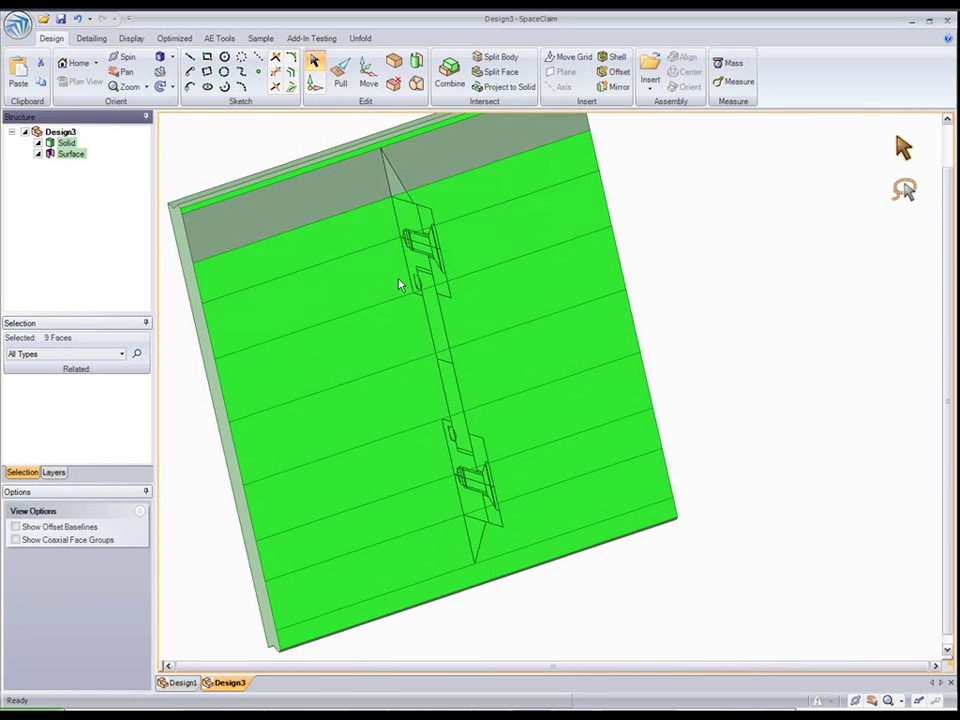
{"action": "left_click", "coordinate": [393, 85]}
{"action": "middle_click_drag", "start_coordinate": [338, 267], "coordinate": [372, 247]}
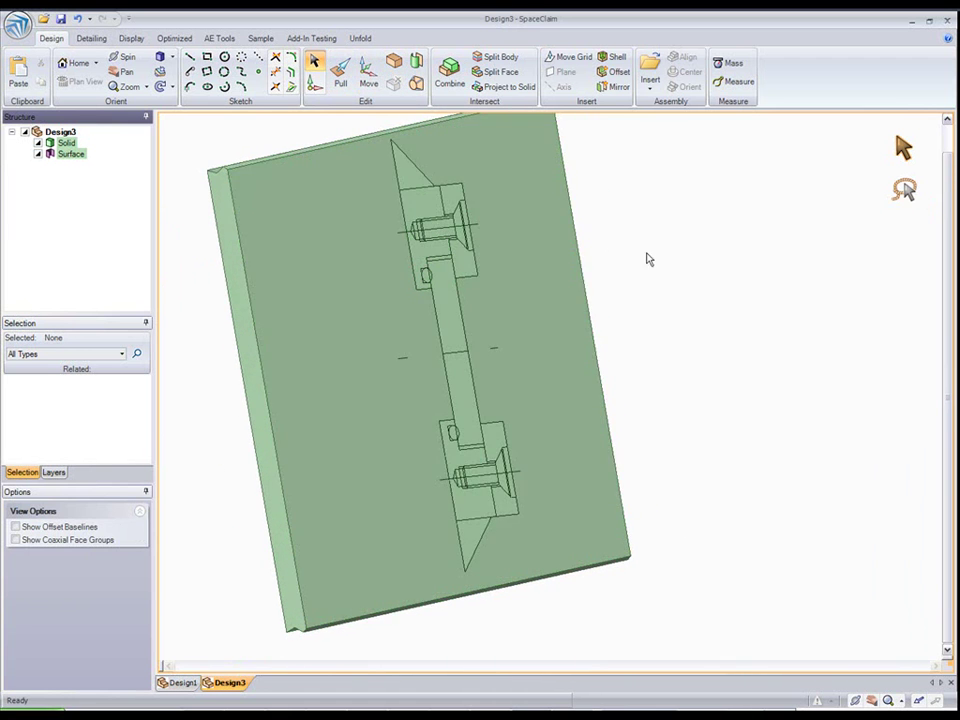
- Create a new component and move the back plate solid into it
{"action": "scroll", "coordinate": [726, 303], "scroll_direction": "down", "scroll_amount": 2}
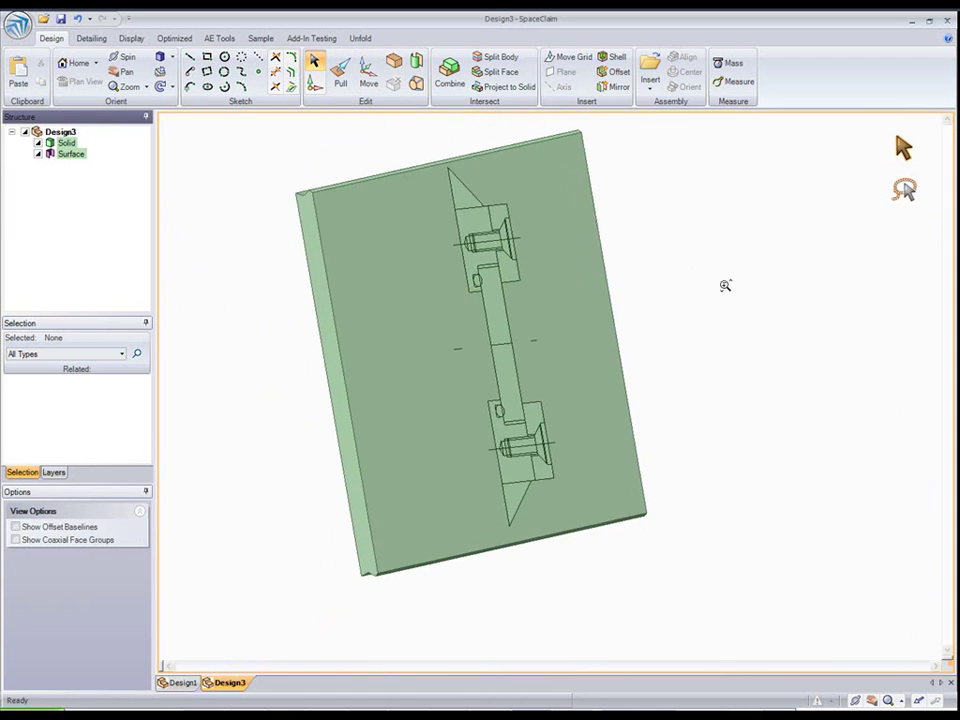
{"action": "right_click", "coordinate": [64, 144]}
{"action": "left_click", "coordinate": [92, 146]}
{"action": "left_click_drag", "start_coordinate": [66, 144], "coordinate": [76, 165]}
{"action": "middle_click_drag", "start_coordinate": [240, 162], "coordinate": [257, 161]}
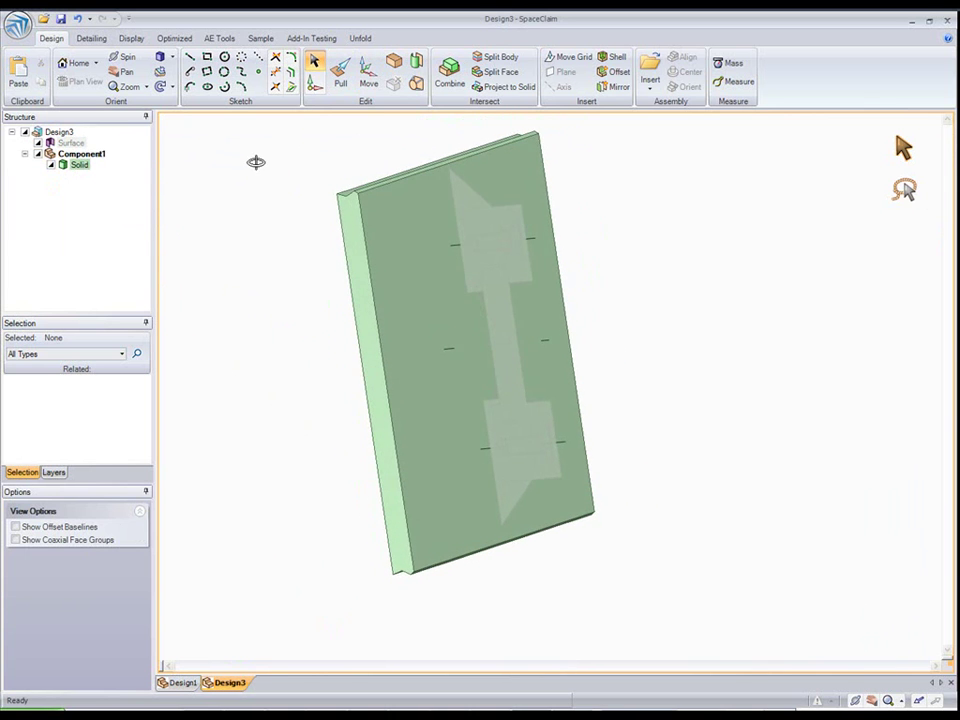
- Add four more empty components under the top-level Design3
{"action": "right_click", "coordinate": [60, 135]}
{"action": "left_click", "coordinate": [92, 140]}
{"action": "right_click", "coordinate": [63, 132]}
{"action": "left_click", "coordinate": [88, 140]}
{"action": "right_click", "coordinate": [82, 132]}
{"action": "left_click", "coordinate": [88, 140]}
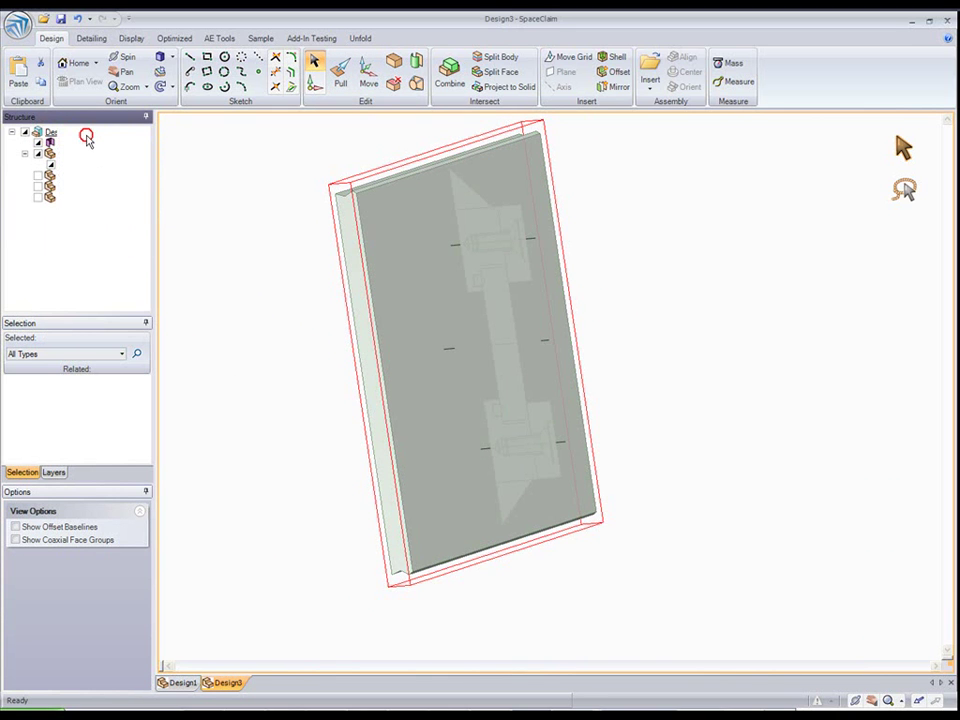
{"action": "left_click", "coordinate": [77, 158]}
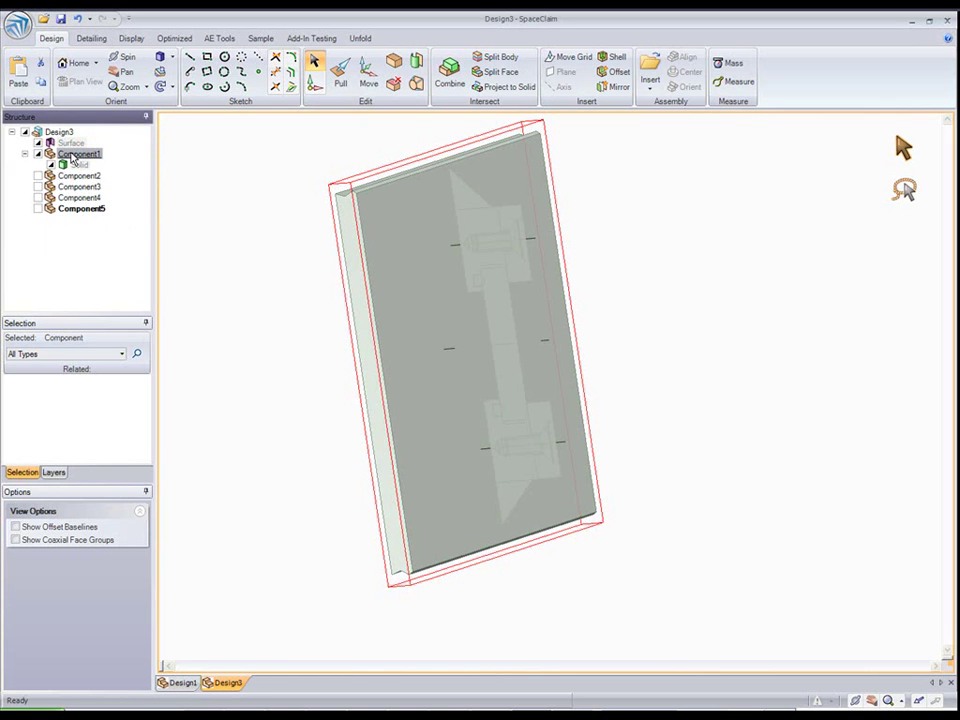
- Reactivate the top-level design and rename the five components Back Plate, Lens, Base, O Ring and Cap
{"action": "right_click", "coordinate": [60, 135]}
{"action": "left_click", "coordinate": [96, 195]}
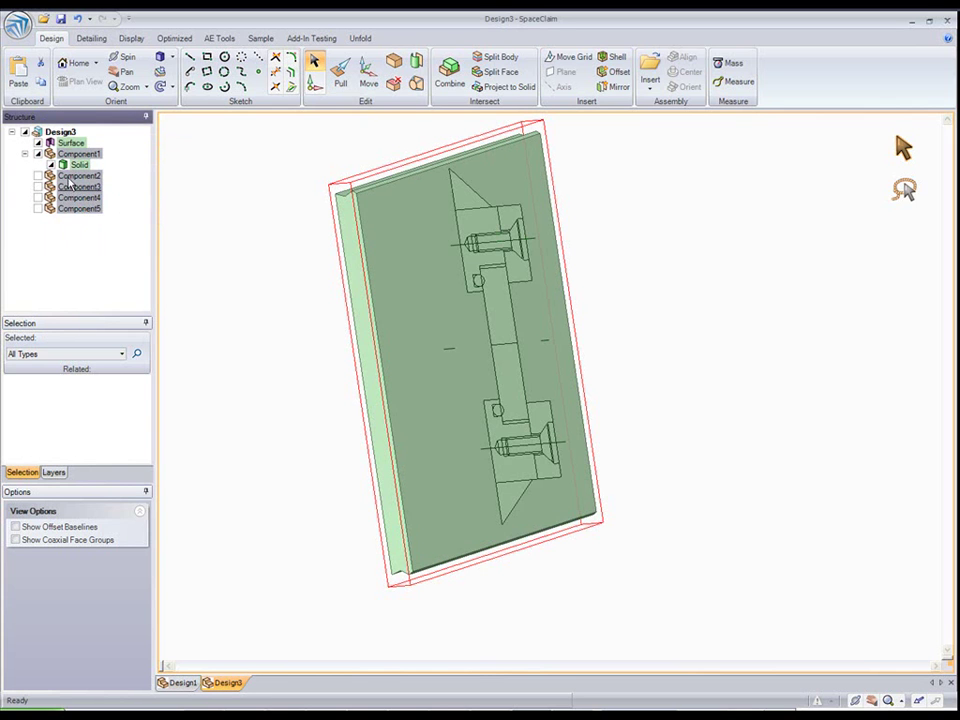
{"action": "left_click", "coordinate": [72, 155]}
{"action": "left_click", "coordinate": [90, 155]}
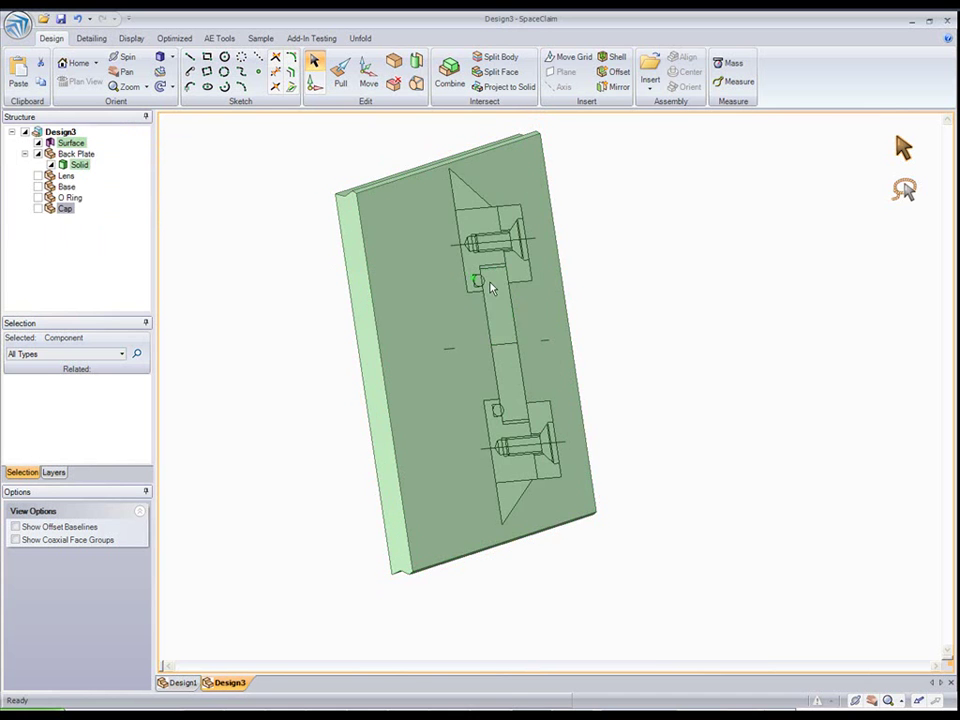
- Revolve the upper lens face a full turn about the centre axis and move the resulting solid into the Lens component
{"action": "scroll", "coordinate": [426, 312], "scroll_direction": "up", "scroll_amount": 2}
{"action": "scroll", "coordinate": [426, 312], "scroll_direction": "up", "scroll_amount": 1}
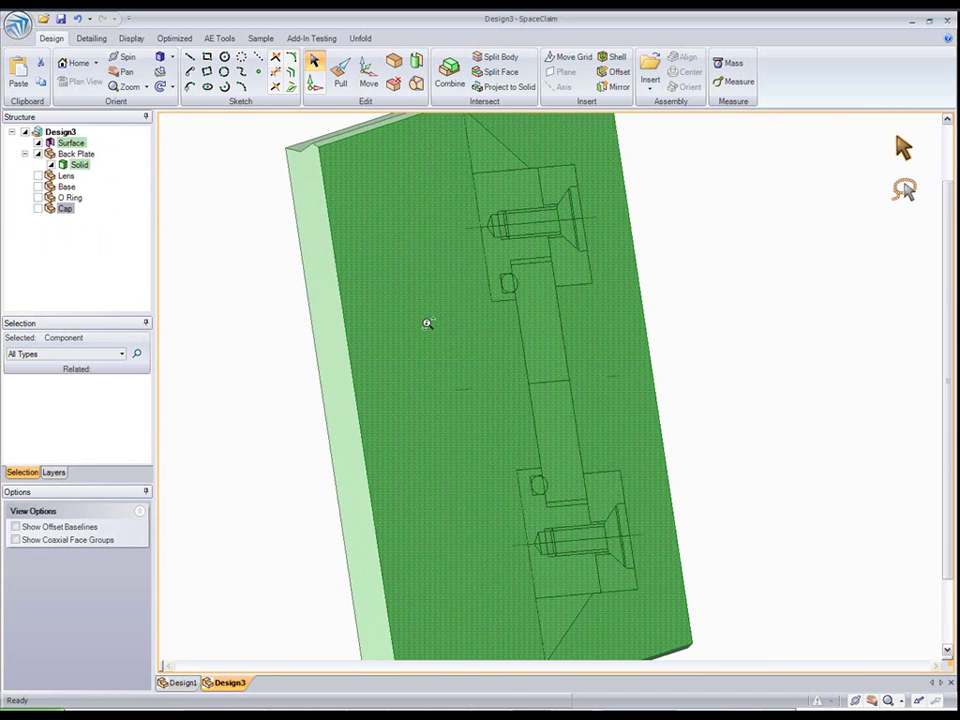
{"action": "middle_click_drag", "start_coordinate": [381, 330], "coordinate": [378, 266], "text": "shift"}
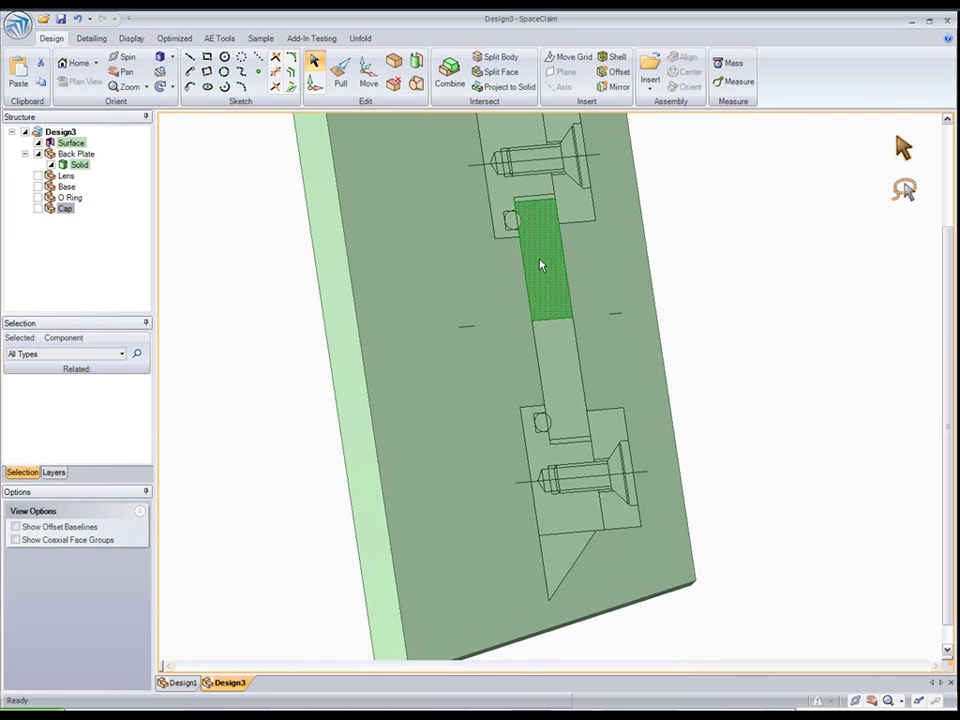
{"action": "left_click", "coordinate": [540, 265]}
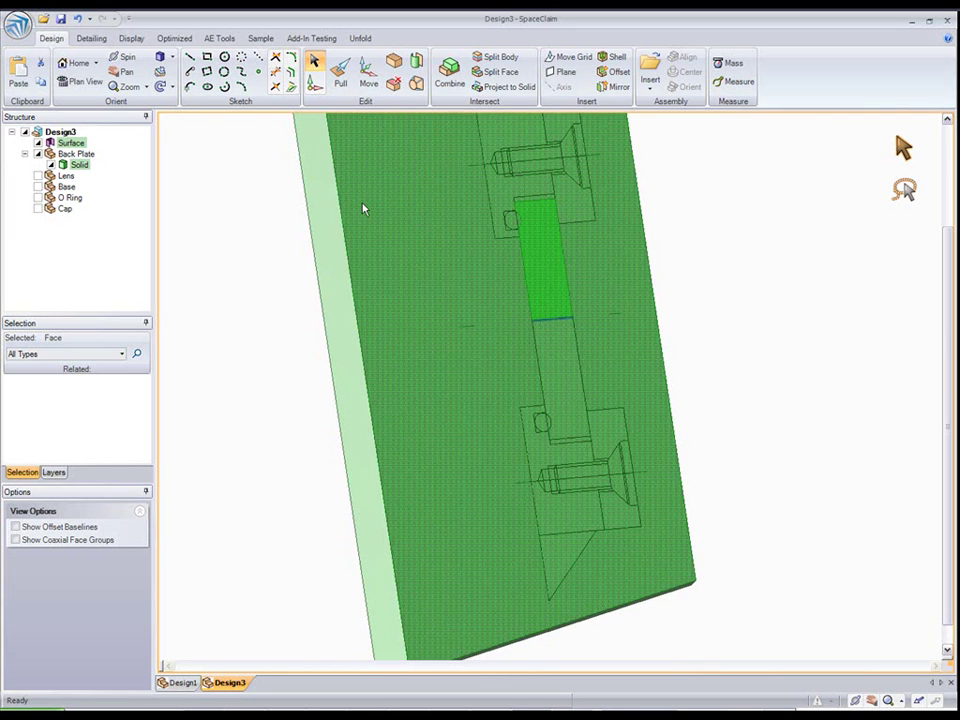
{"action": "key", "text": "p"}
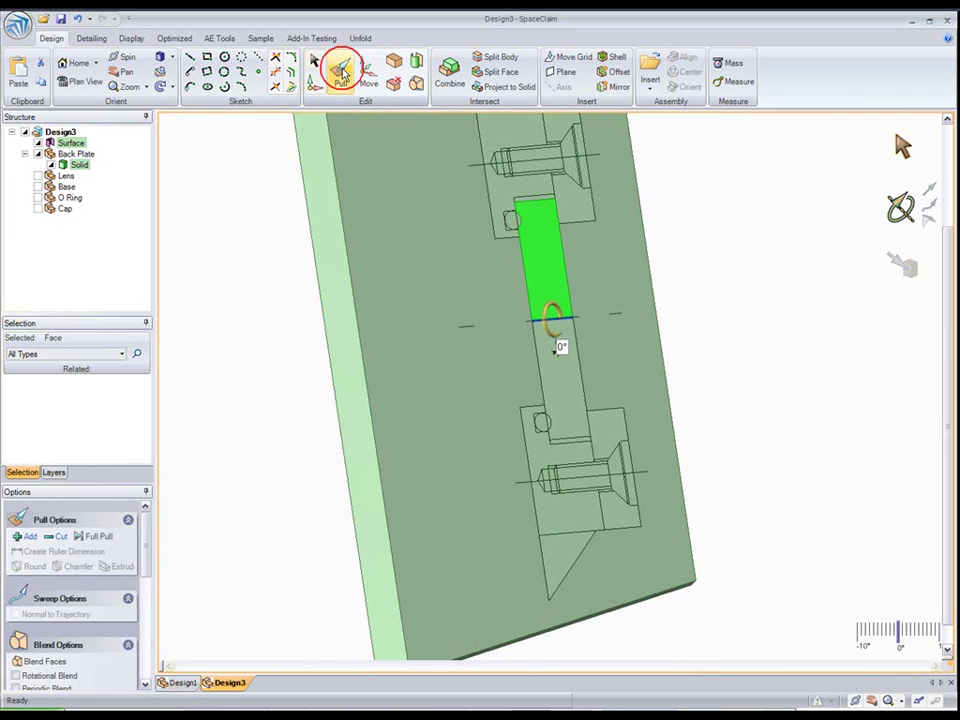
{"action": "left_click", "coordinate": [97, 537]}
{"action": "left_click_drag", "start_coordinate": [63, 144], "coordinate": [66, 200]}
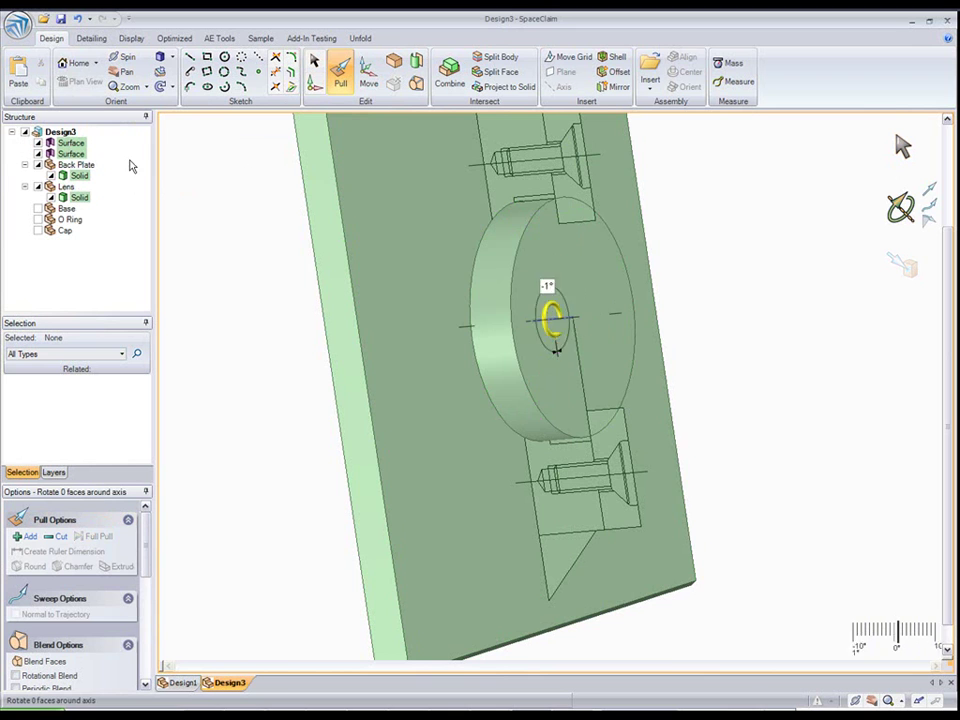
- Make the lens solid transparent and color it light blue
{"action": "left_click", "coordinate": [493, 251]}
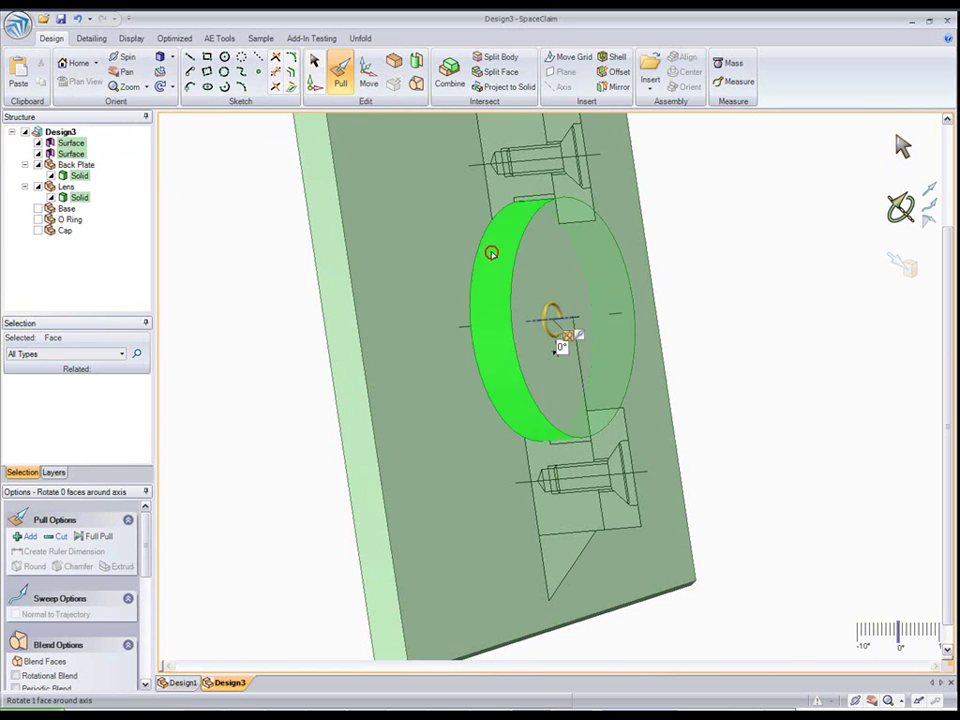
{"action": "left_click", "coordinate": [132, 38]}
{"action": "left_click", "coordinate": [198, 63]}
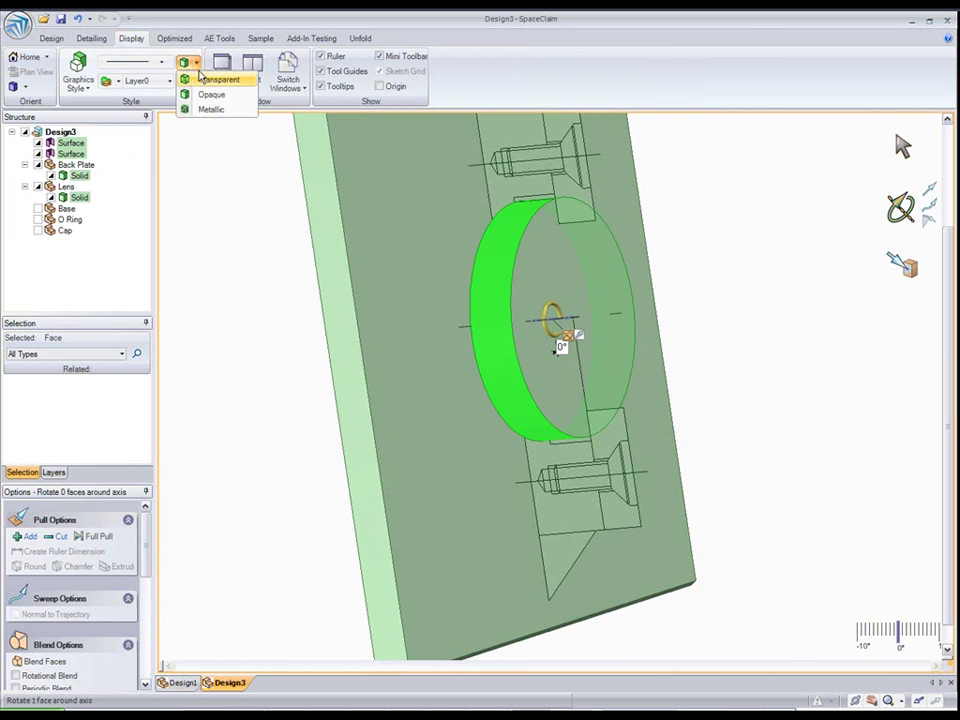
{"action": "left_click", "coordinate": [192, 79]}
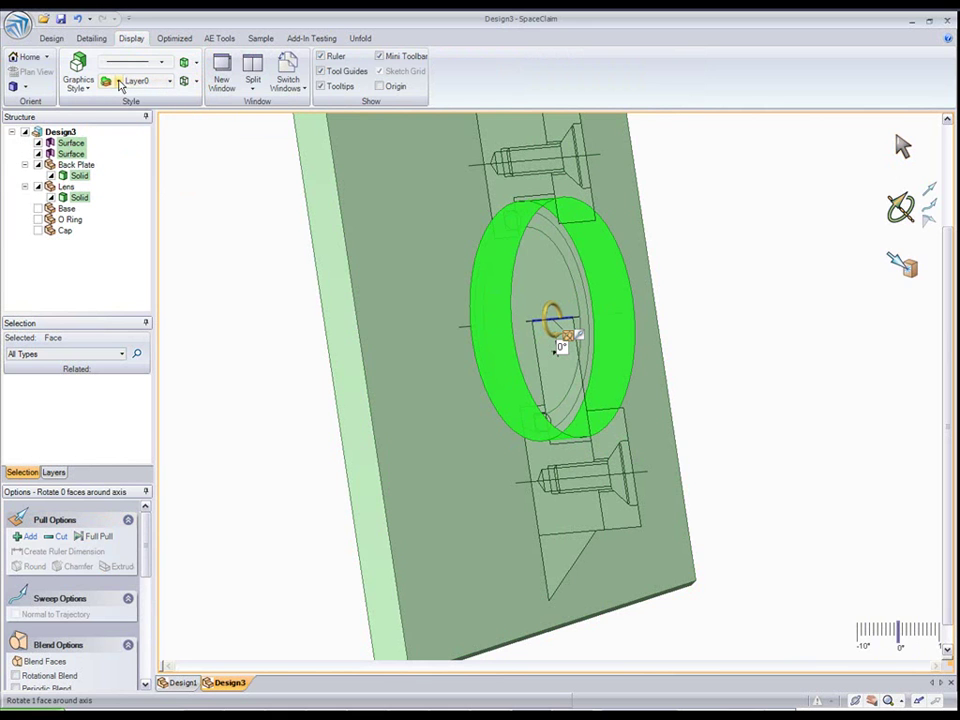
{"action": "left_click", "coordinate": [119, 86]}
{"action": "left_click", "coordinate": [146, 229]}
{"action": "left_click", "coordinate": [228, 212]}
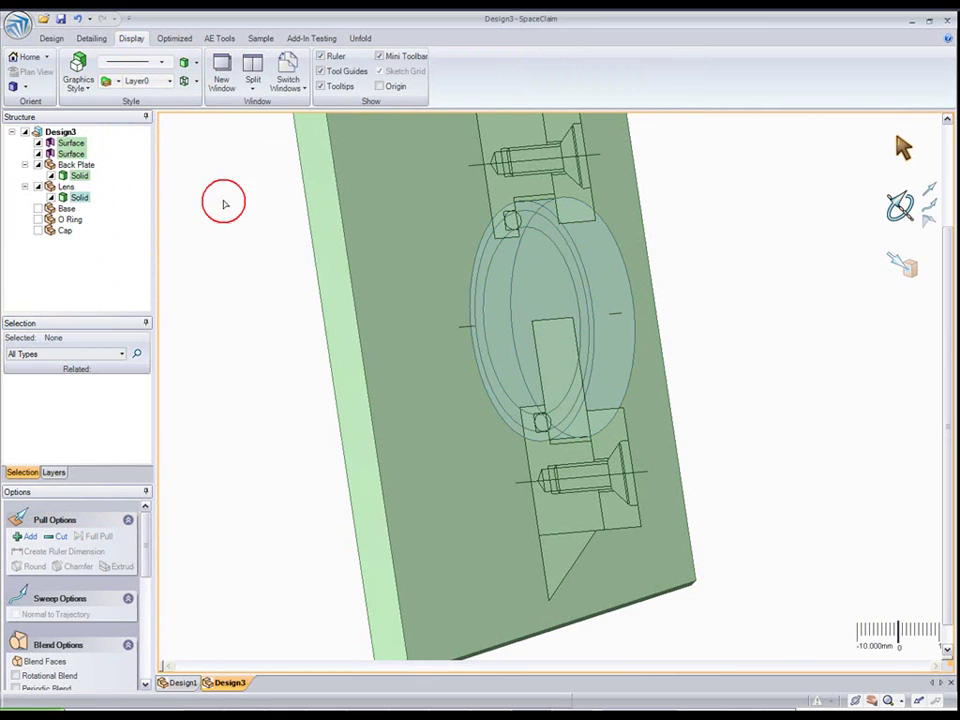
- Remove the ring-shaped O-ring groove from the lens's inner side
{"action": "middle_click_drag", "start_coordinate": [260, 246], "coordinate": [274, 244]}
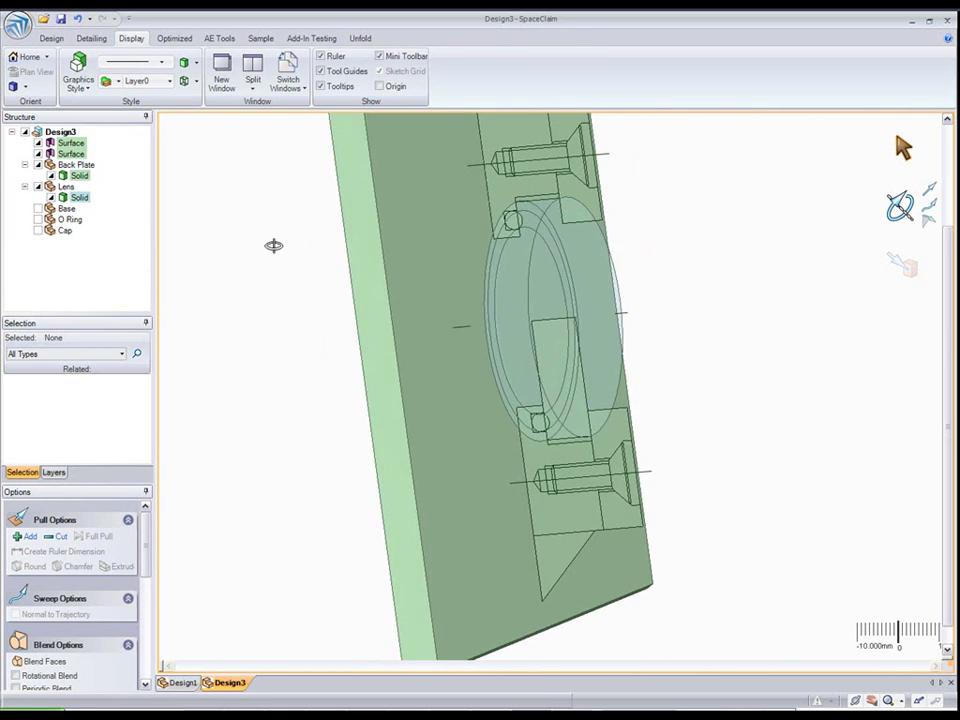
{"action": "left_click", "coordinate": [497, 250]}
{"action": "left_click", "coordinate": [51, 38]}
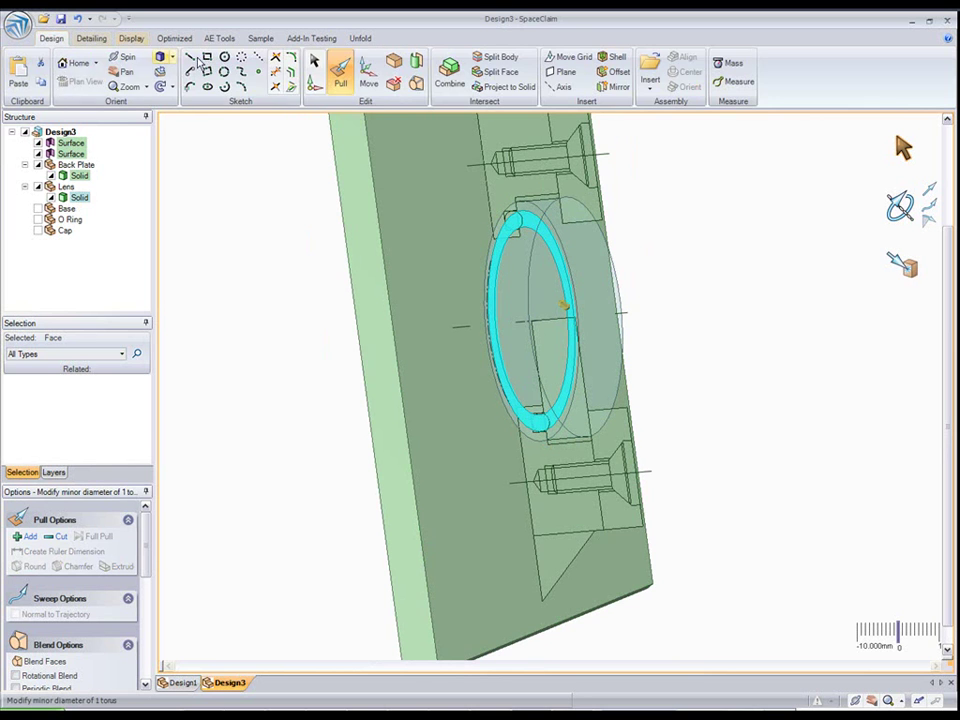
{"action": "key", "text": "Escape"}
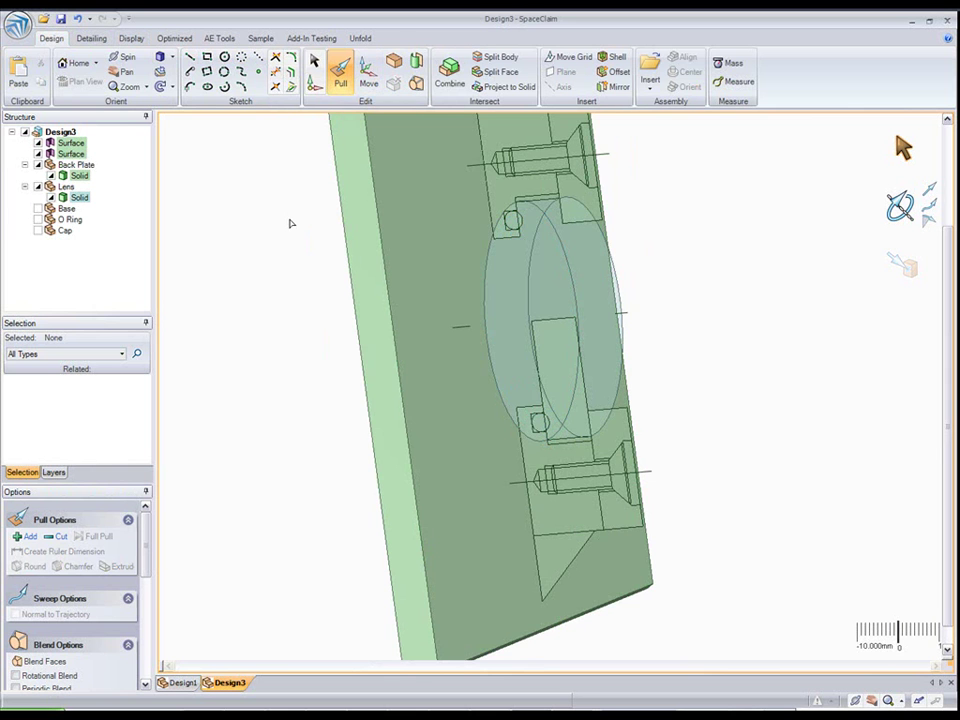
- Revolve the two upper O-ring section faces a full turn about the centre axis and move the solid into the O Ring component
{"action": "scroll", "coordinate": [499, 302], "scroll_direction": "up", "scroll_amount": 5}
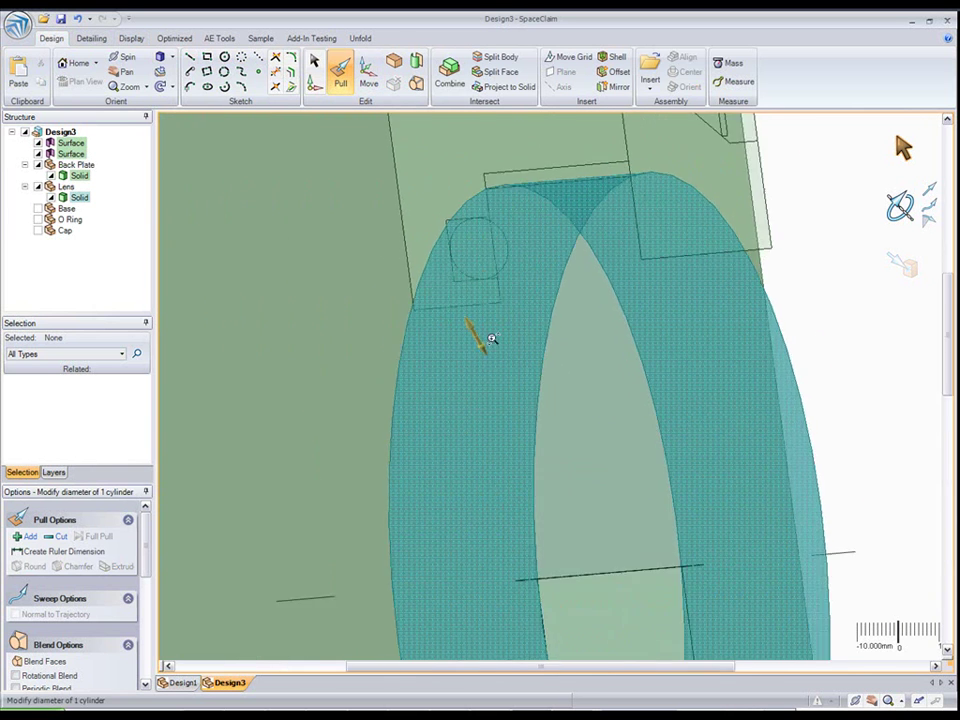
{"action": "middle_click_drag", "start_coordinate": [459, 240], "coordinate": [506, 160]}
{"action": "left_click", "coordinate": [487, 245]}
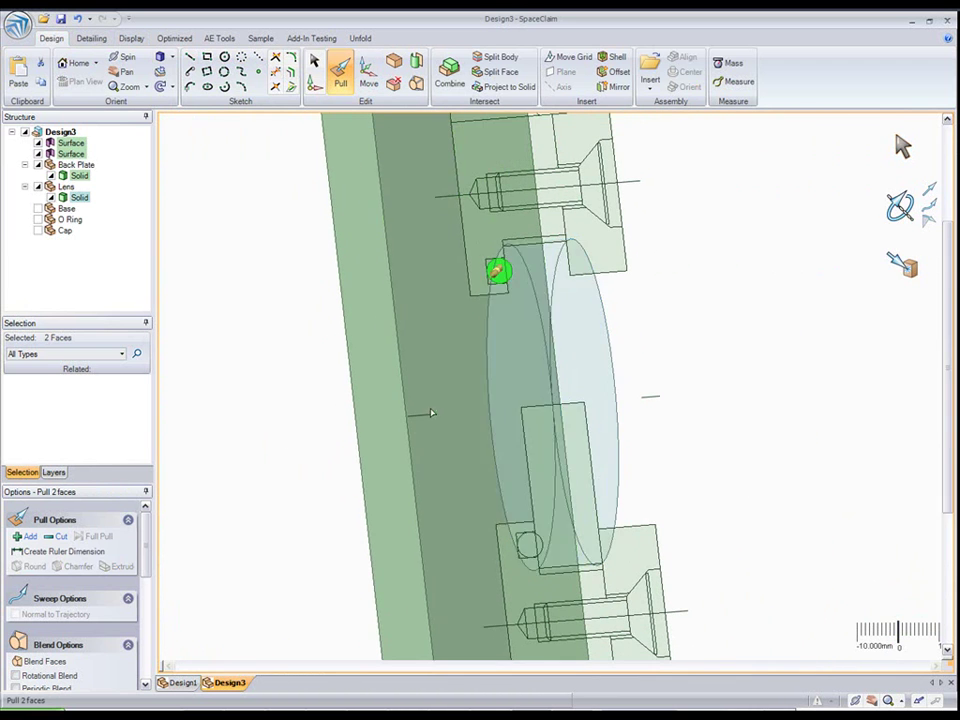
{"action": "left_click", "coordinate": [421, 416]}
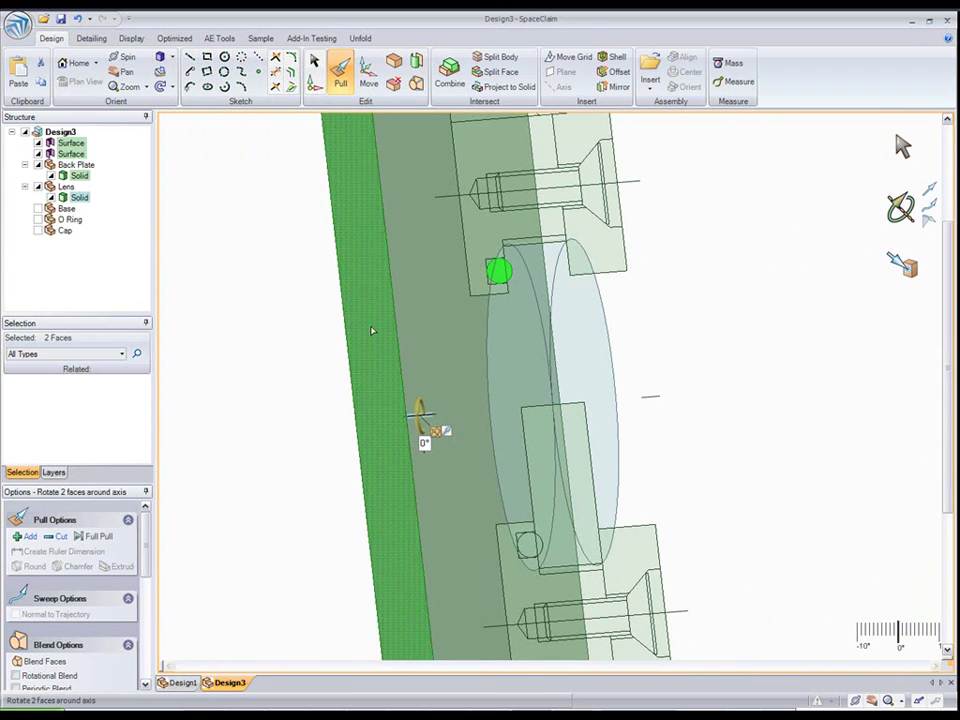
{"action": "left_click", "coordinate": [98, 536]}
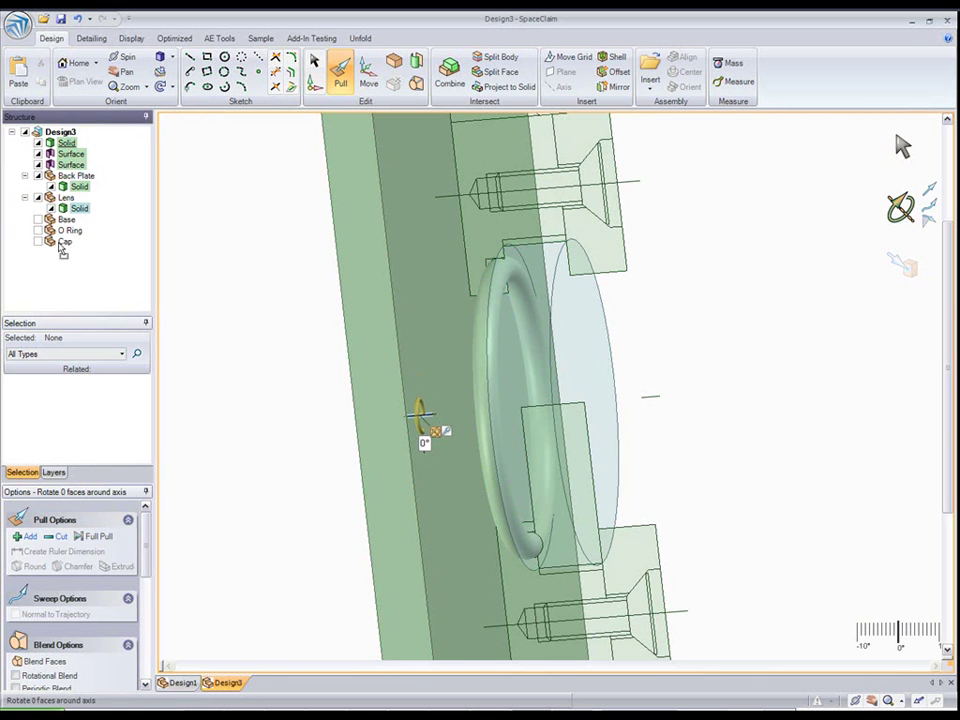
{"action": "left_click_drag", "start_coordinate": [67, 240], "coordinate": [68, 232]}
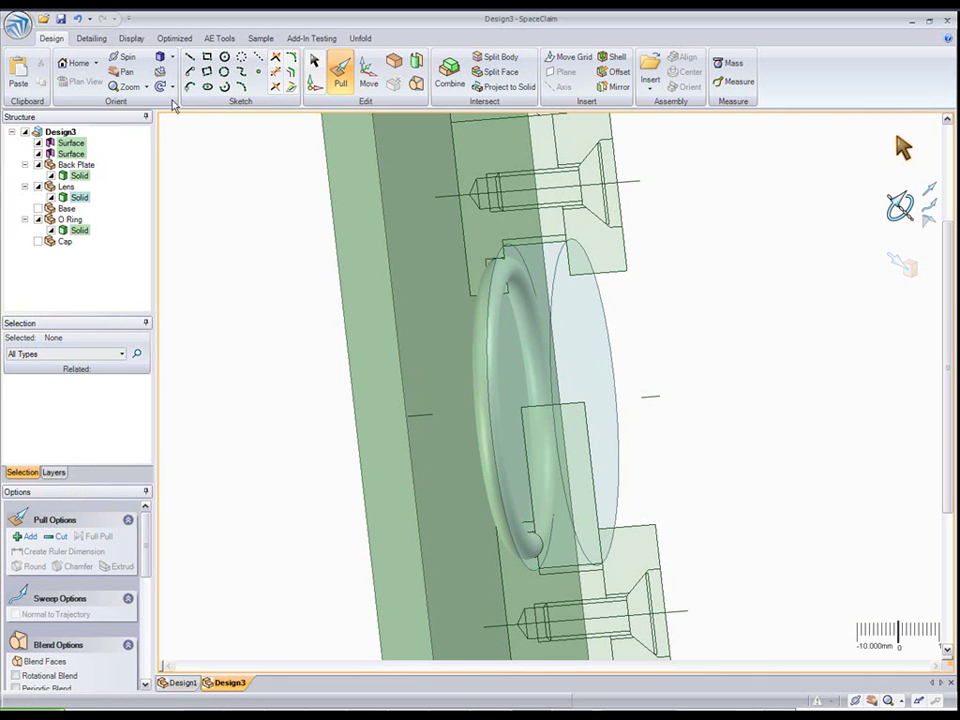
- Revolve the upper base and cap section faces, without the clearance strip above the lens, a full turn about the centre axis
{"action": "left_click", "coordinate": [314, 62]}
{"action": "left_click", "coordinate": [472, 140]}
{"action": "left_click", "coordinate": [82, 81]}
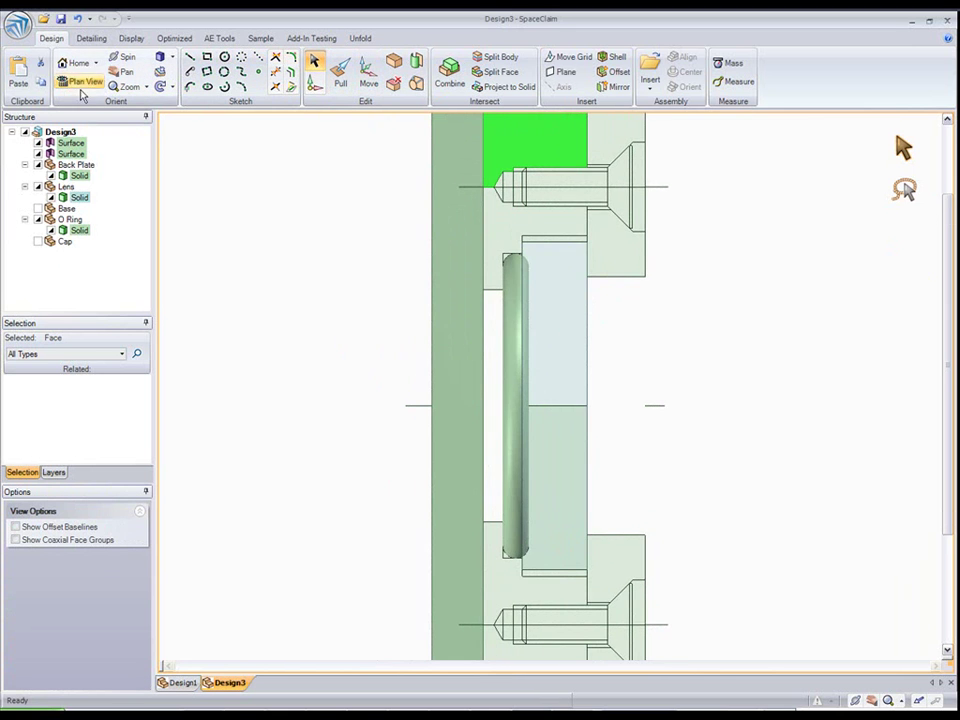
{"action": "scroll", "coordinate": [288, 302], "scroll_direction": "down", "scroll_amount": 3}
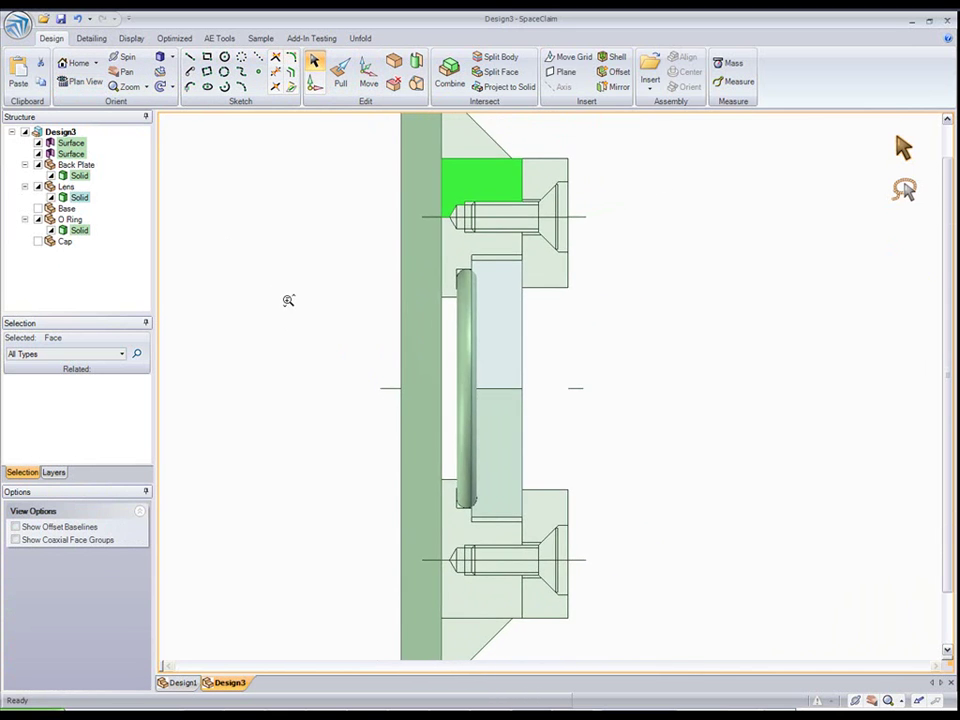
{"action": "left_click", "coordinate": [288, 305]}
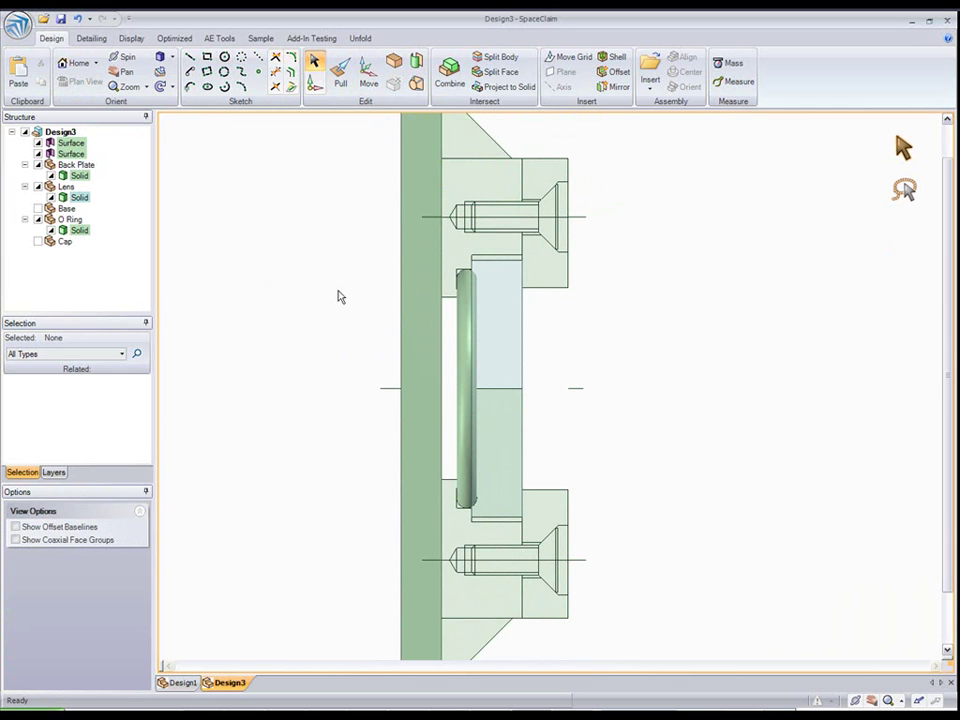
{"action": "scroll", "coordinate": [331, 303], "scroll_direction": "down", "scroll_amount": 1}
{"action": "middle_click_drag", "start_coordinate": [321, 272], "coordinate": [293, 290], "text": "shift"}
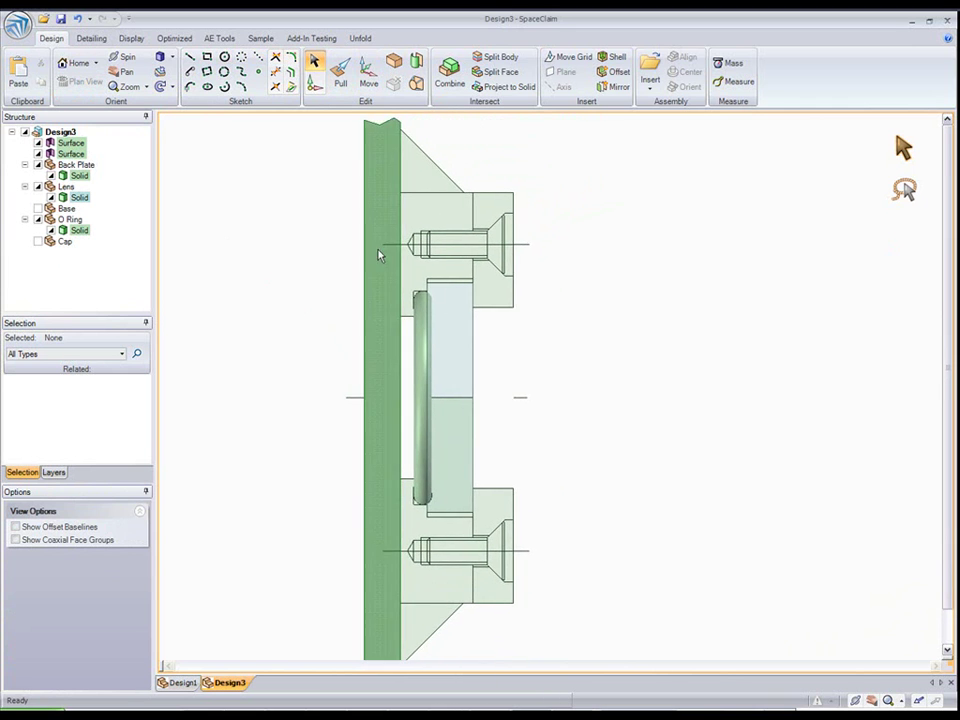
{"action": "triple_click", "coordinate": [410, 185]}
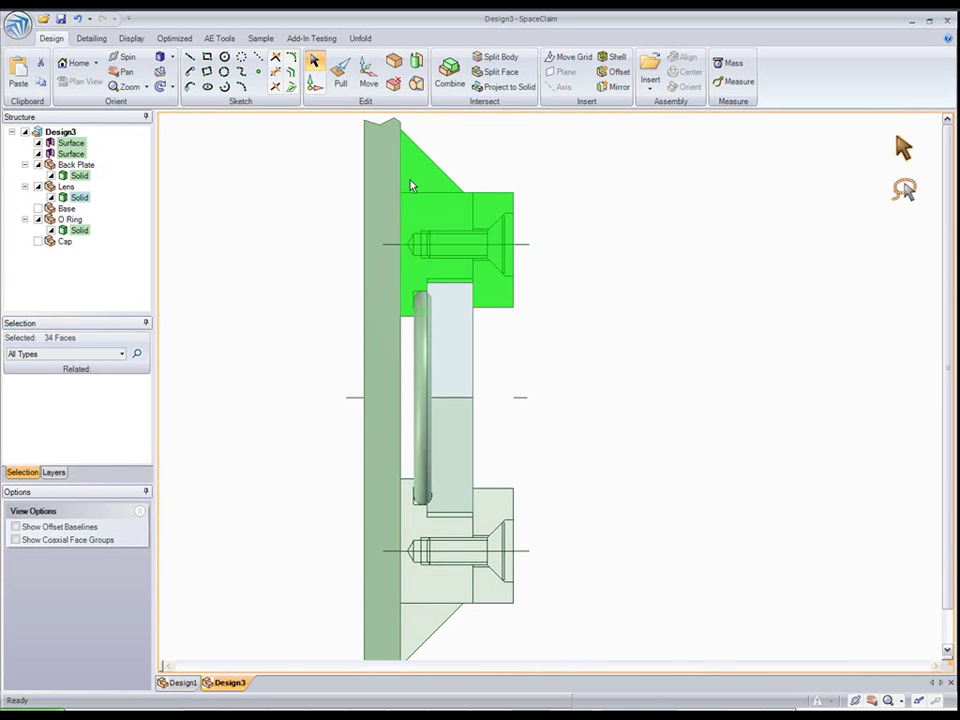
{"action": "scroll", "coordinate": [450, 240], "scroll_direction": "up", "scroll_amount": 5}
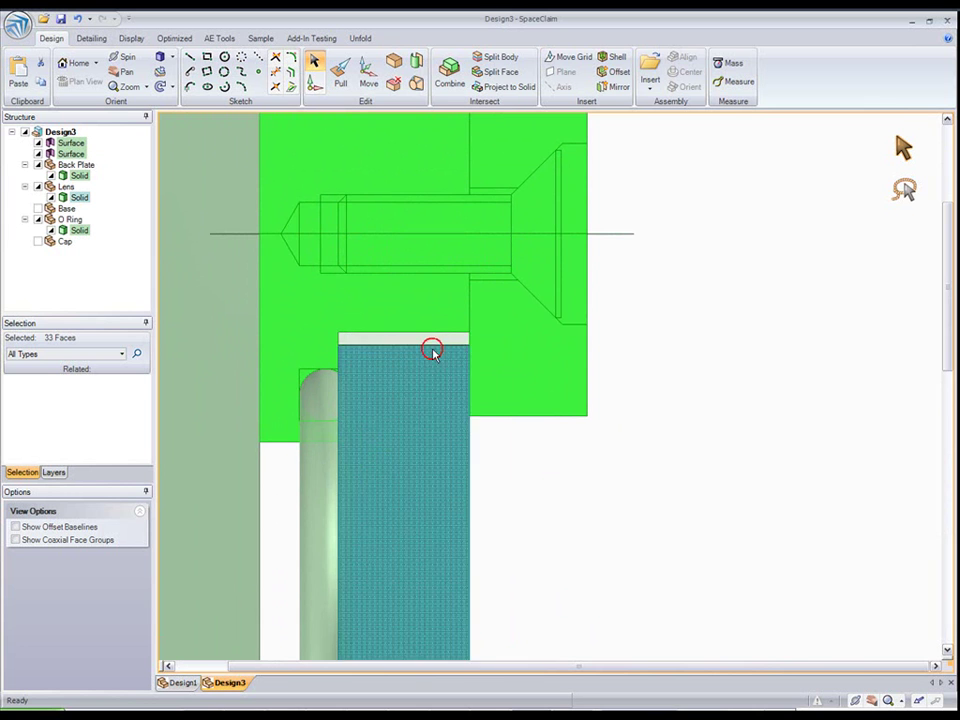
{"action": "scroll", "coordinate": [559, 467], "scroll_direction": "down", "scroll_amount": 5}
{"action": "middle_click_drag", "start_coordinate": [550, 390], "coordinate": [540, 368], "text": "ctrl"}
{"action": "middle_click_drag", "start_coordinate": [288, 402], "coordinate": [368, 378], "text": "shift"}
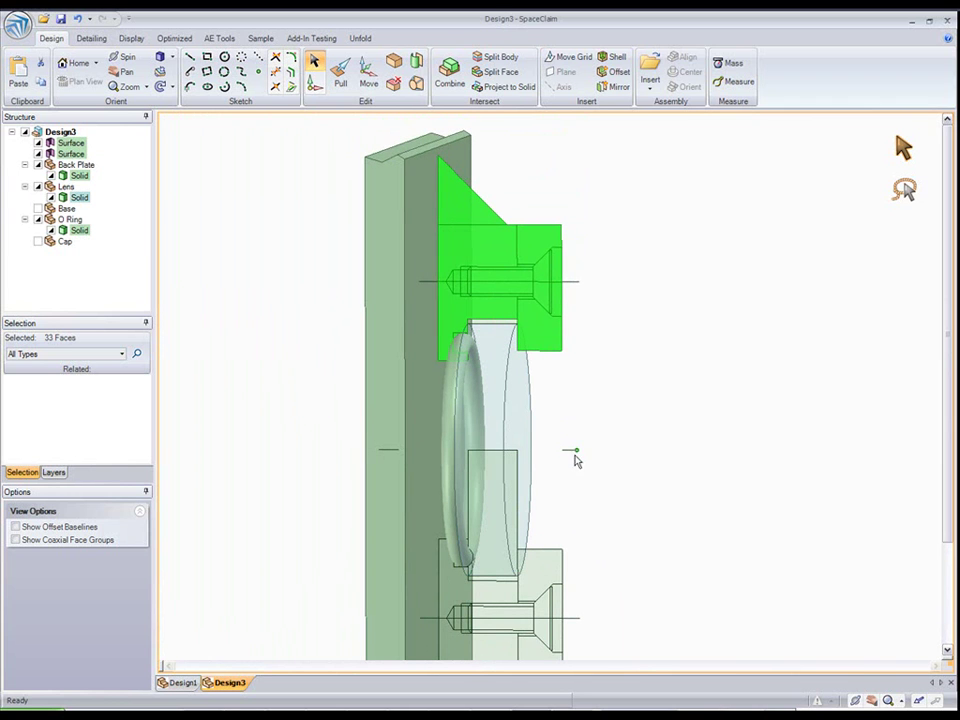
{"action": "left_click", "coordinate": [339, 74]}
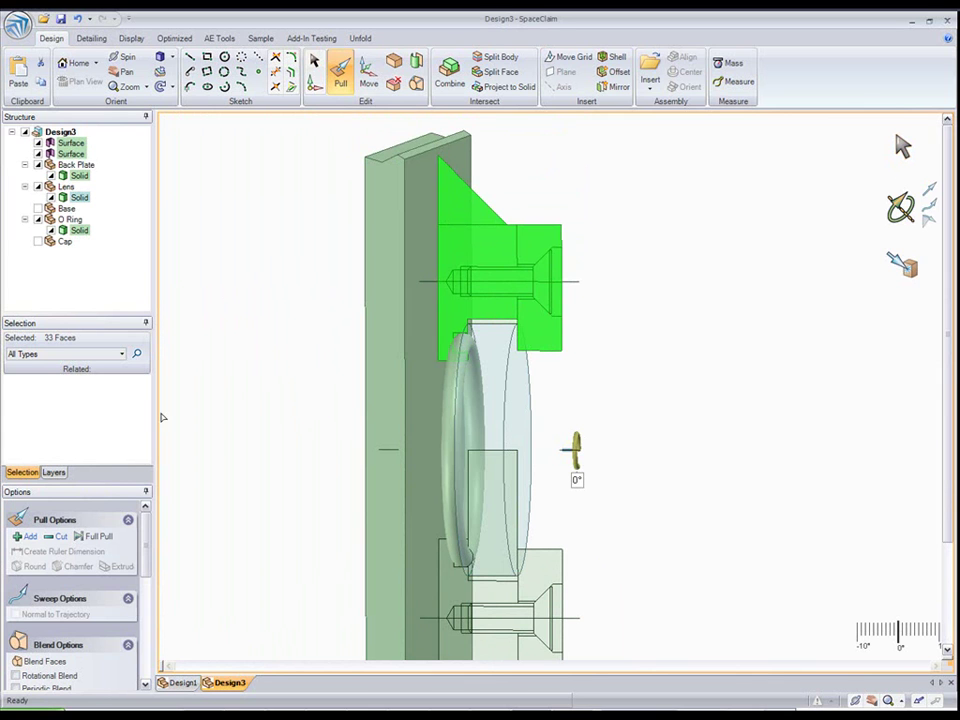
{"action": "left_click", "coordinate": [101, 537]}
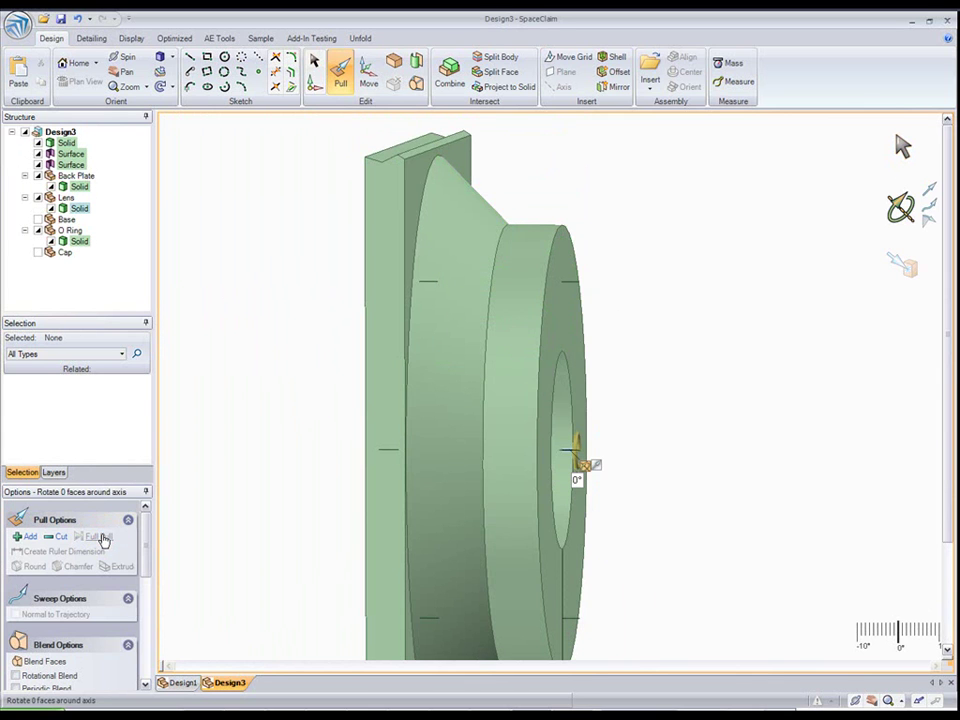
- Hide the newly revolved base and cap solid
{"action": "middle_click_drag", "start_coordinate": [238, 359], "coordinate": [266, 323]}
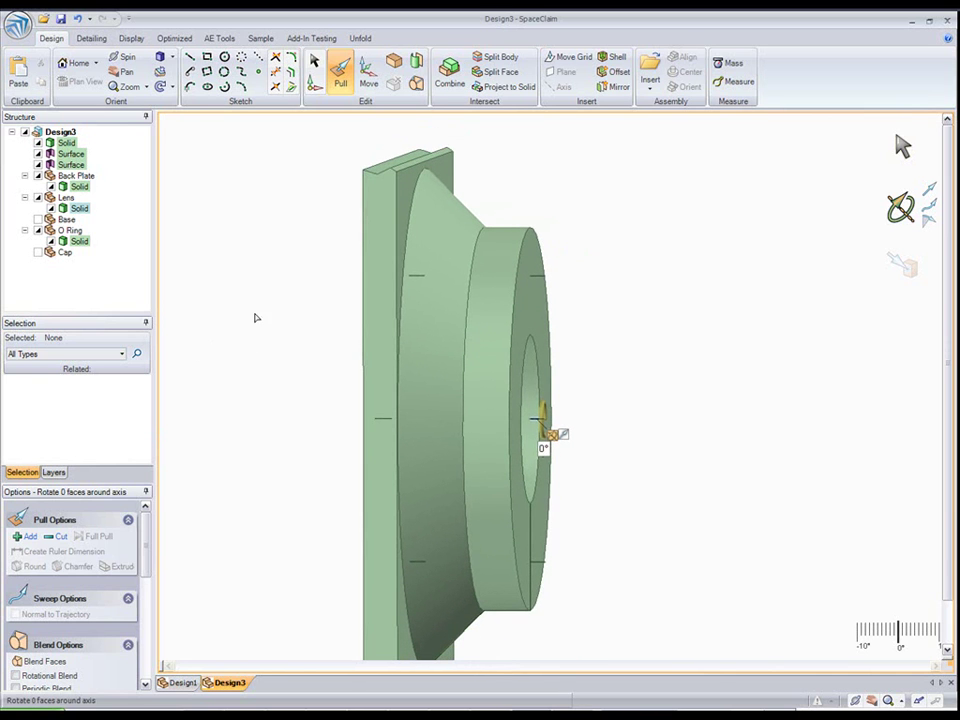
{"action": "left_click", "coordinate": [38, 142]}
{"action": "left_click", "coordinate": [229, 238]}
- Revolve the upper-half section faces of the lower screw hole, including its countersink, a full turn about the hole's centreline
{"action": "middle_click_drag", "start_coordinate": [229, 238], "coordinate": [264, 209]}
{"action": "middle_click_drag", "start_coordinate": [262, 310], "coordinate": [214, 219], "text": "shift"}
{"action": "middle_click_drag", "start_coordinate": [261, 259], "coordinate": [262, 267], "text": "shift"}
{"action": "left_click_drag", "start_coordinate": [262, 267], "coordinate": [263, 271], "text": "shift"}
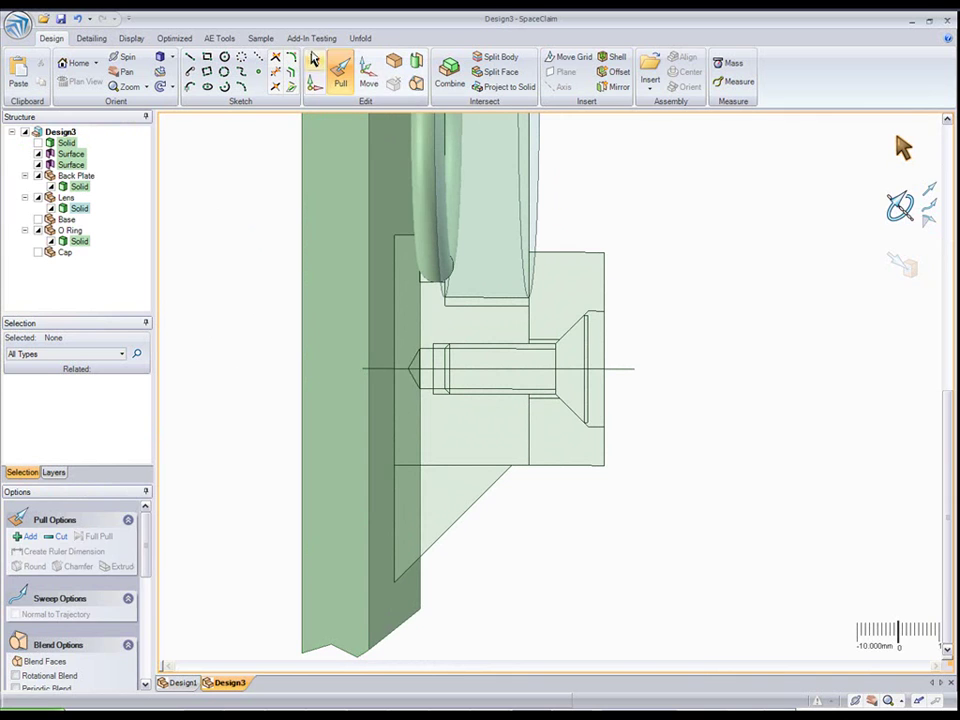
{"action": "left_click", "coordinate": [315, 62]}
{"action": "middle_click_drag", "start_coordinate": [632, 350], "coordinate": [635, 350]}
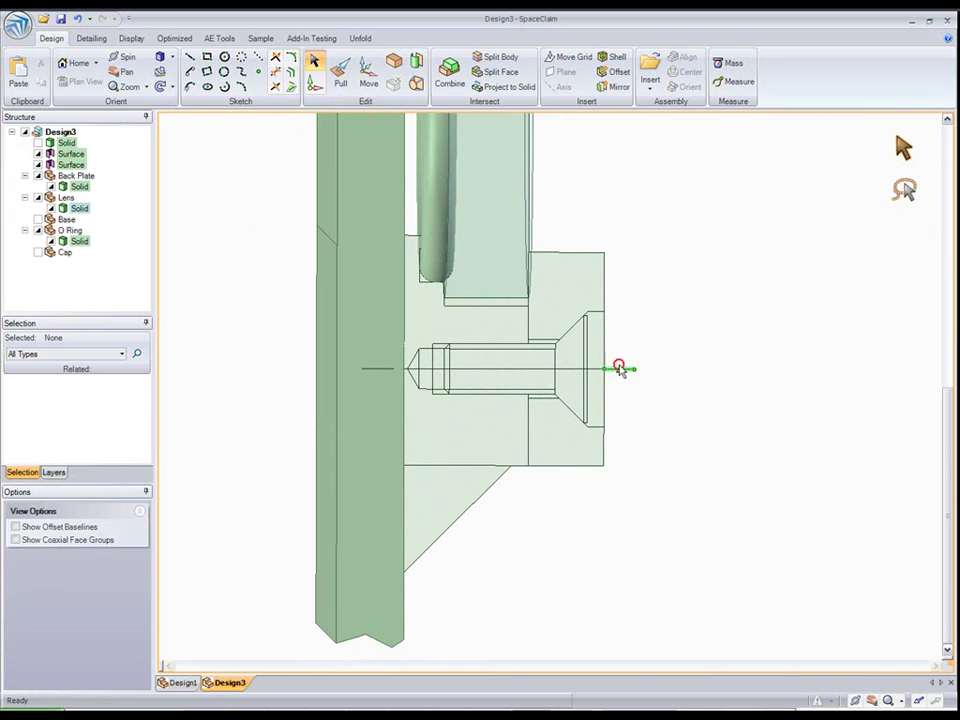
{"action": "left_click", "coordinate": [619, 367]}
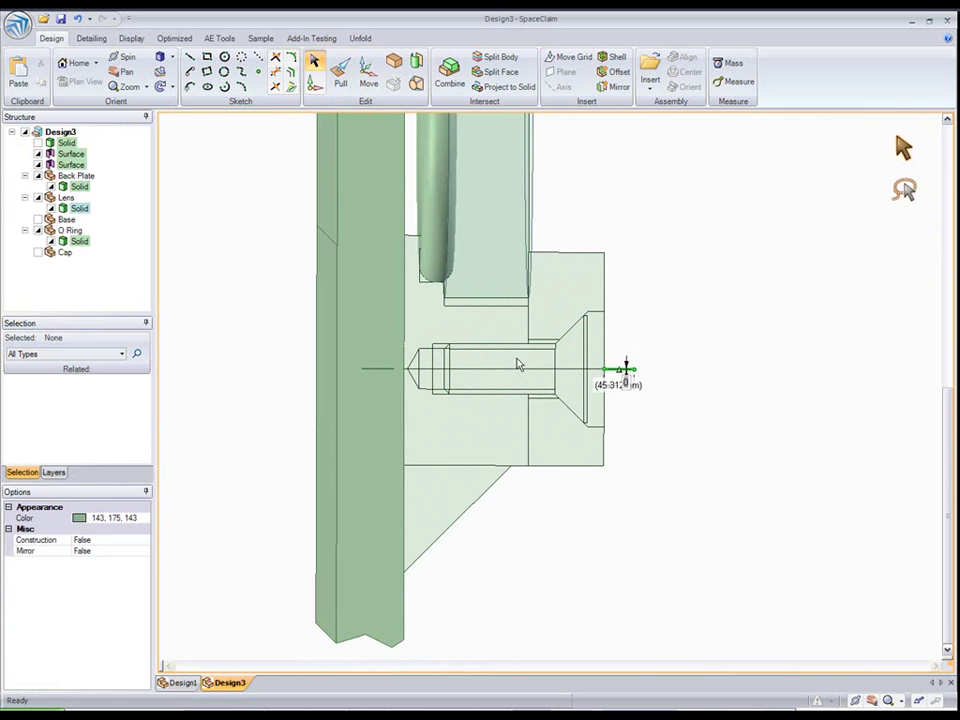
{"action": "key", "text": "Escape"}
{"action": "left_click", "coordinate": [627, 362]}
{"action": "left_click_drag", "start_coordinate": [418, 359], "coordinate": [418, 360]}
{"action": "left_click_drag", "start_coordinate": [464, 316], "coordinate": [454, 317]}
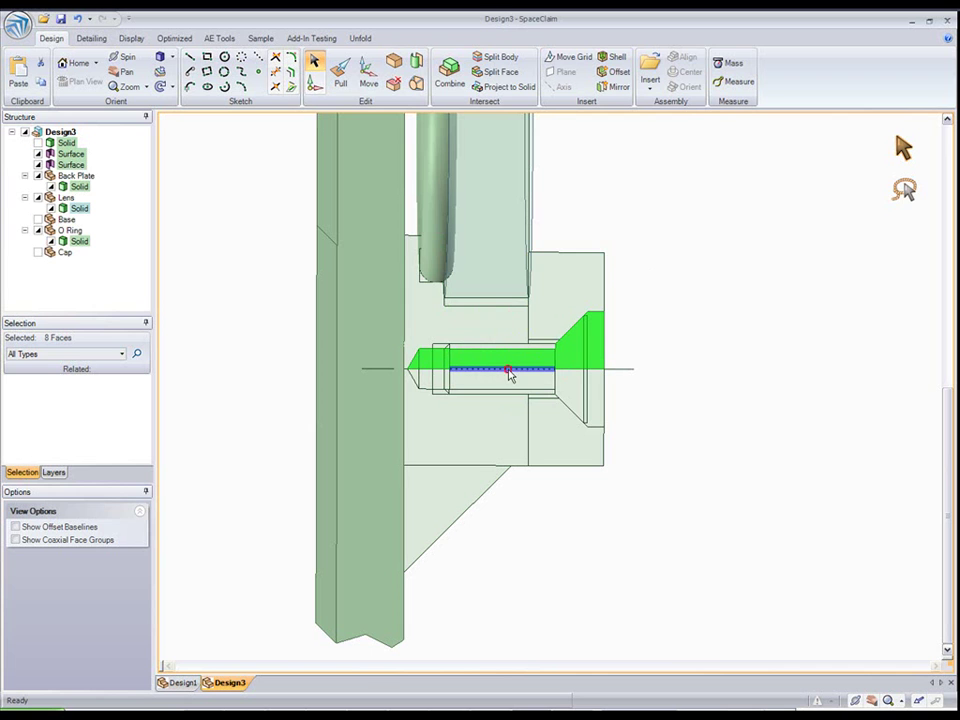
{"action": "key", "text": "p"}
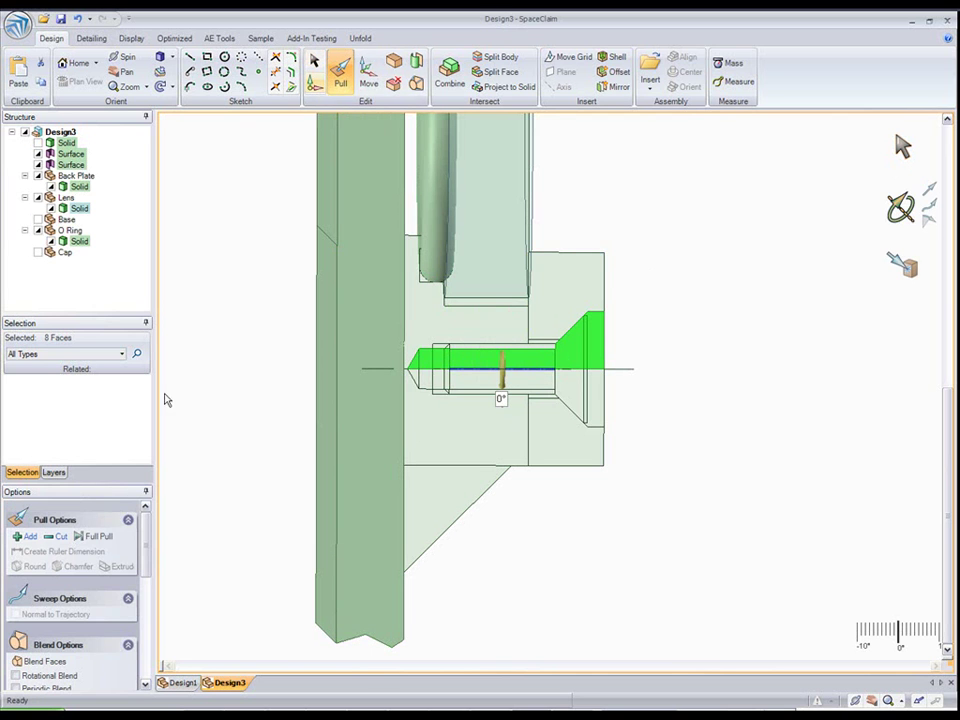
{"action": "left_click", "coordinate": [96, 538]}
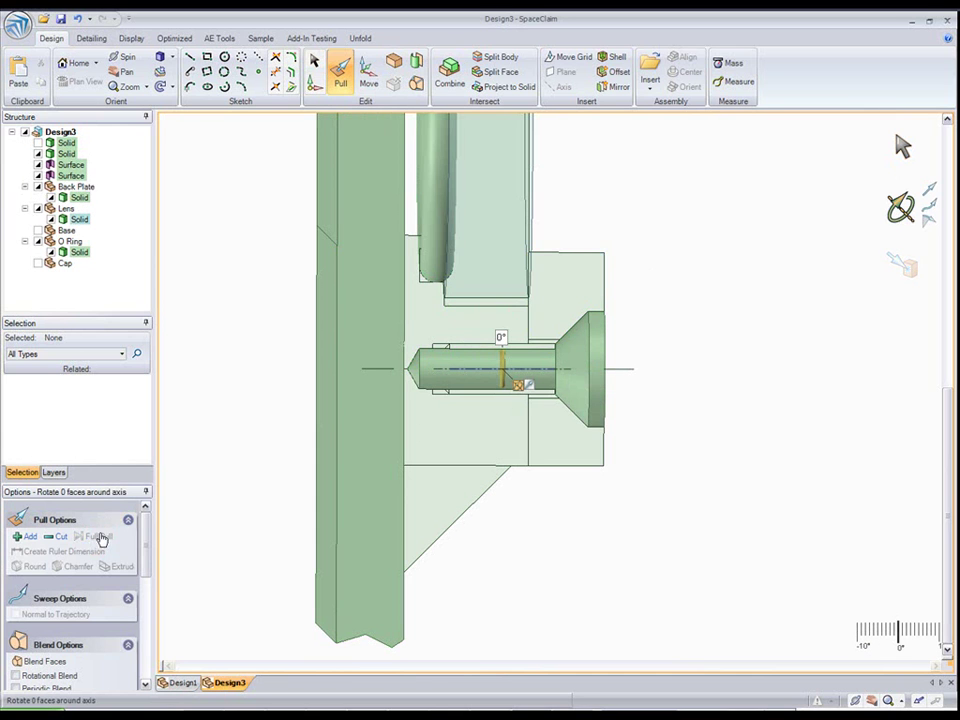
- Show the hidden base and cap solid again and cut the revolved screw-hole solid out of it
{"action": "middle_click_drag", "start_coordinate": [228, 412], "coordinate": [288, 400]}
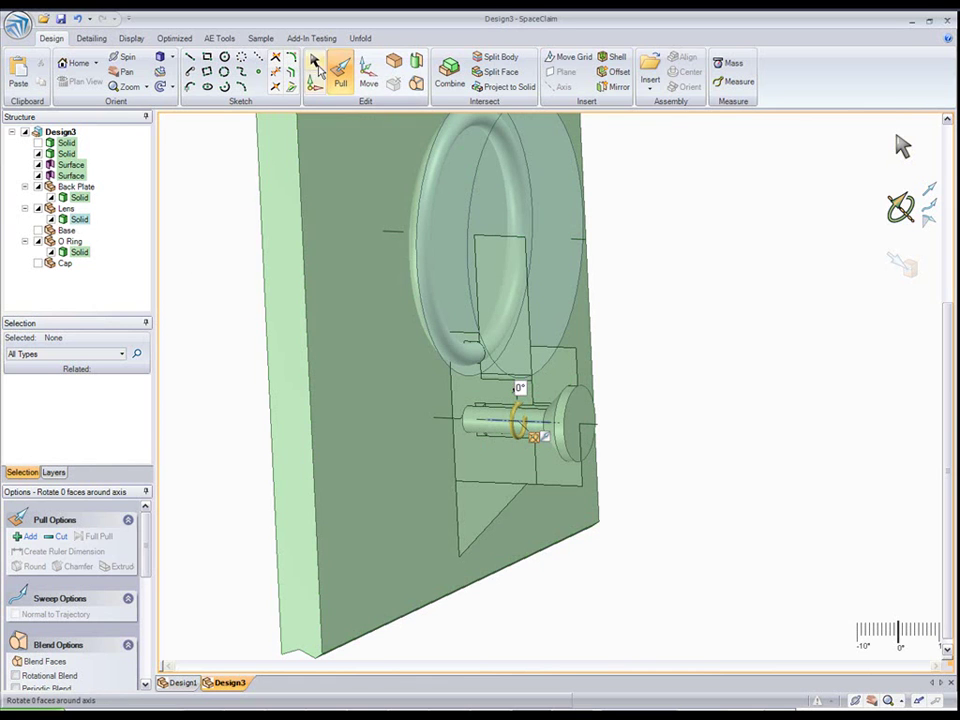
{"action": "left_click", "coordinate": [315, 67]}
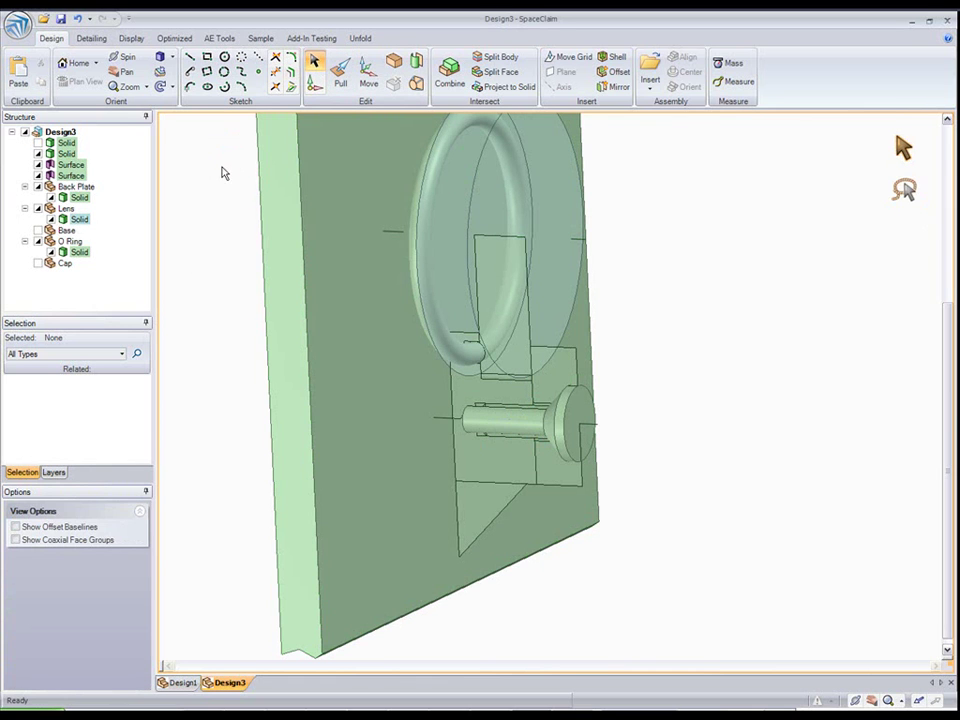
{"action": "left_click", "coordinate": [39, 143]}
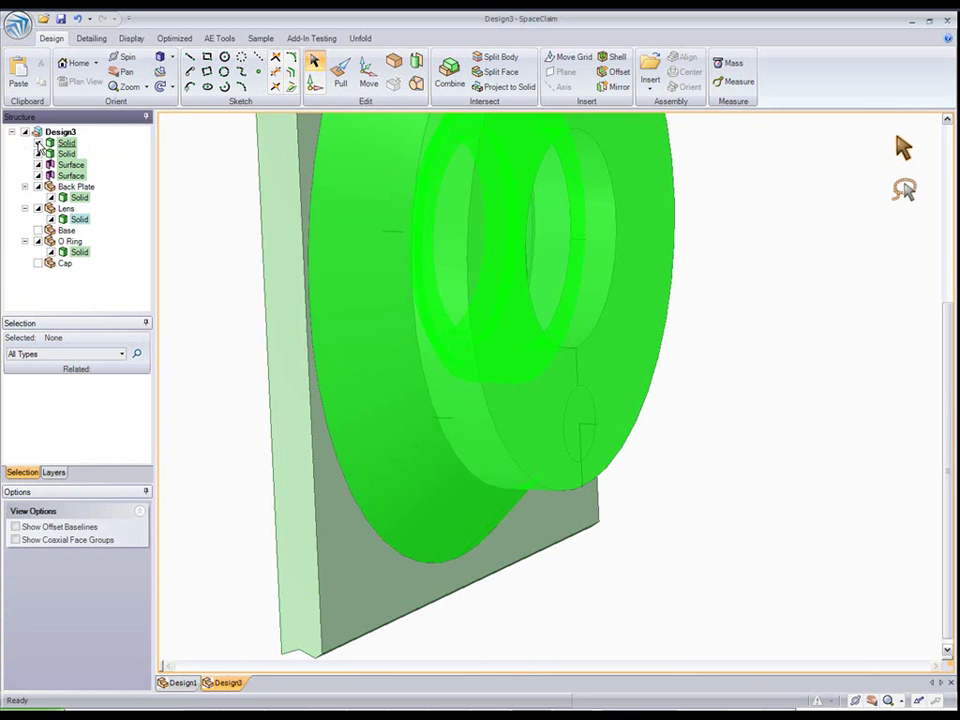
{"action": "left_click", "coordinate": [449, 74]}
{"action": "left_click", "coordinate": [528, 386]}
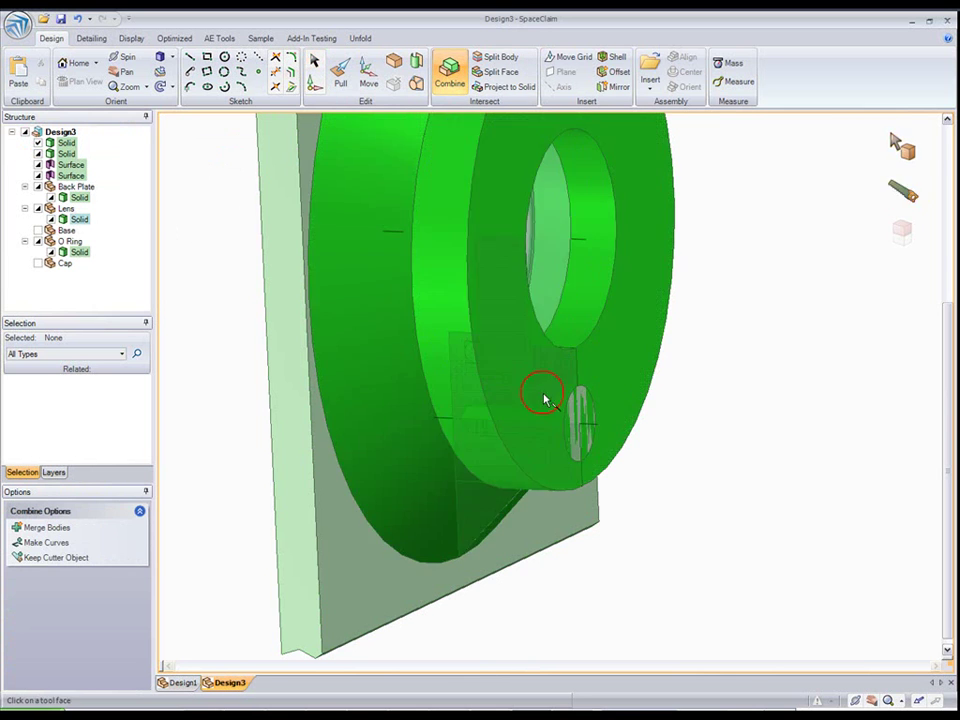
{"action": "left_click", "coordinate": [578, 408]}
{"action": "left_click", "coordinate": [583, 403]}
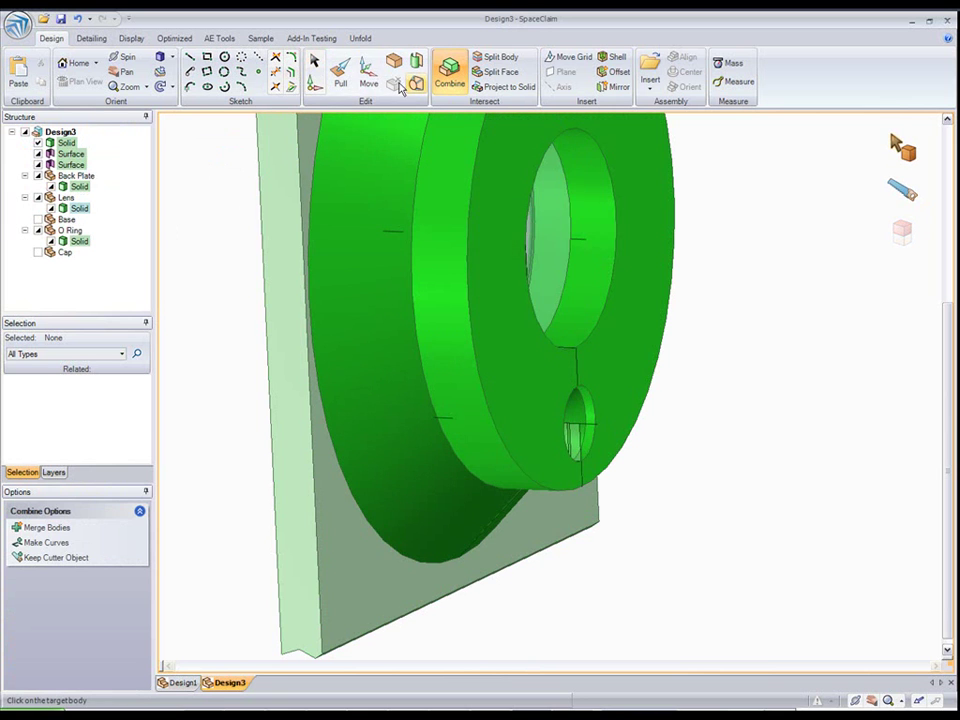
{"action": "left_click", "coordinate": [314, 61]}
- Split the revolved body along the outer cylindrical face and at the base-to-cap interface to separate the cap from the base
{"action": "middle_click_drag", "start_coordinate": [280, 318], "coordinate": [326, 306]}
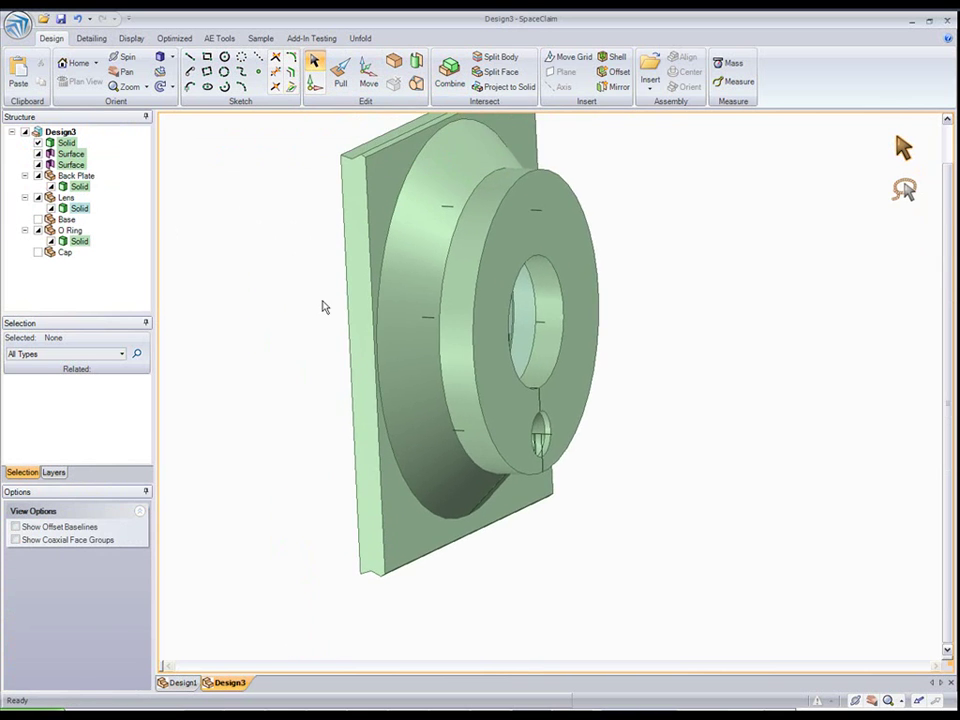
{"action": "left_click", "coordinate": [489, 60]}
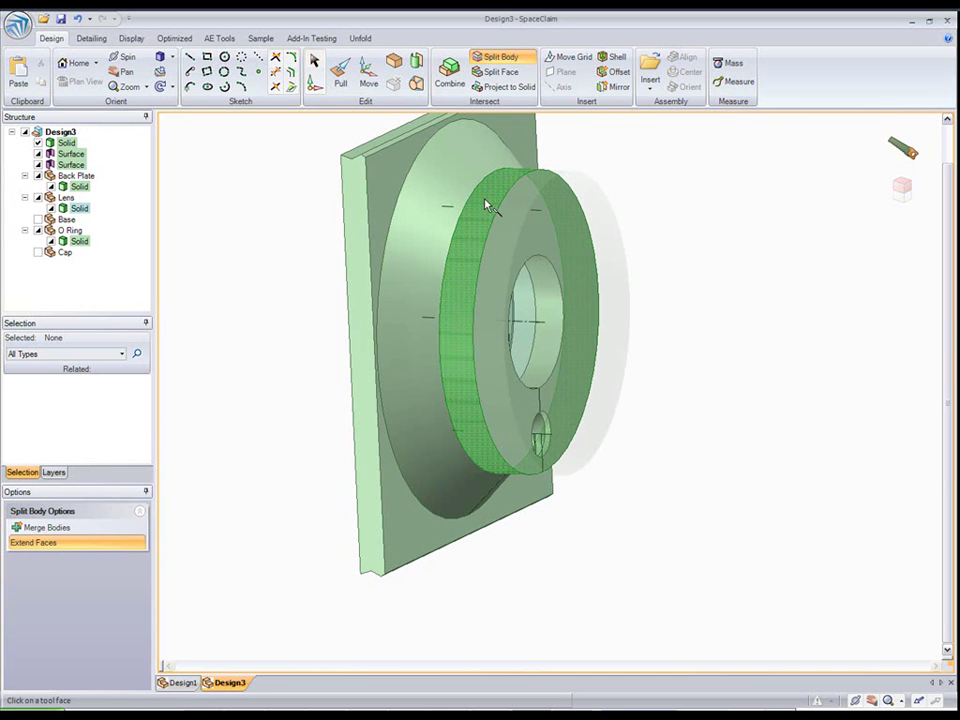
{"action": "left_click", "coordinate": [486, 207]}
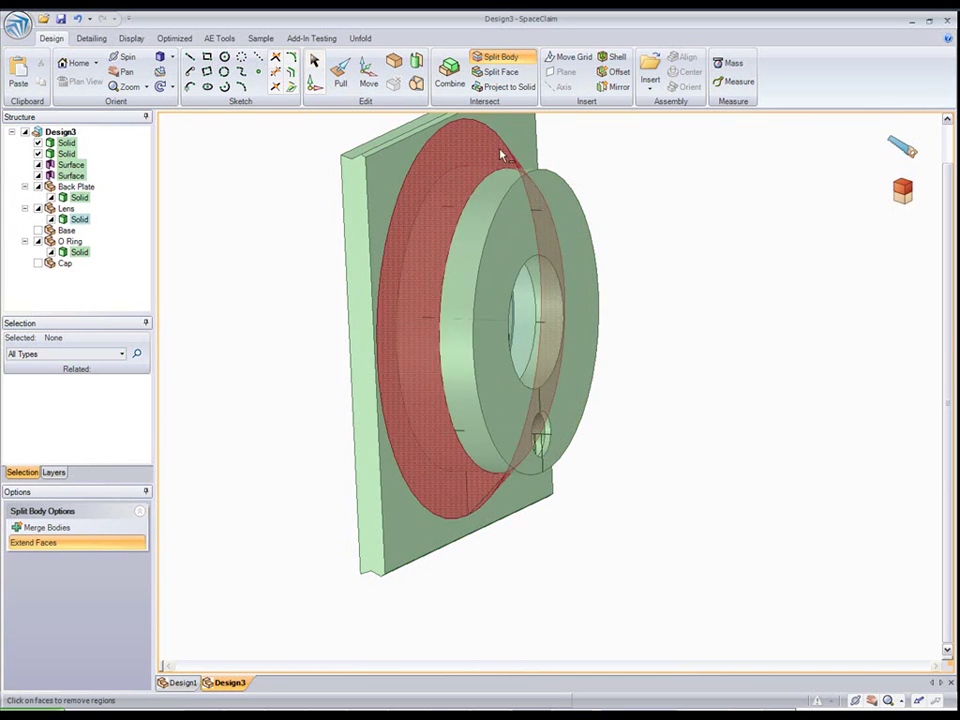
{"action": "left_click", "coordinate": [501, 62]}
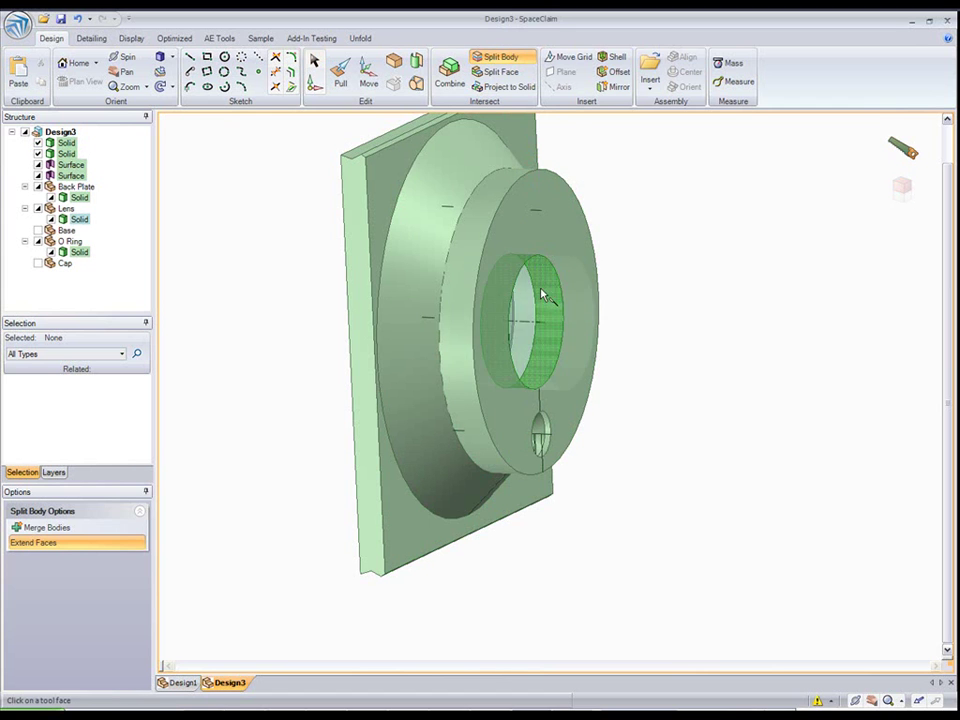
{"action": "left_click", "coordinate": [541, 294]}
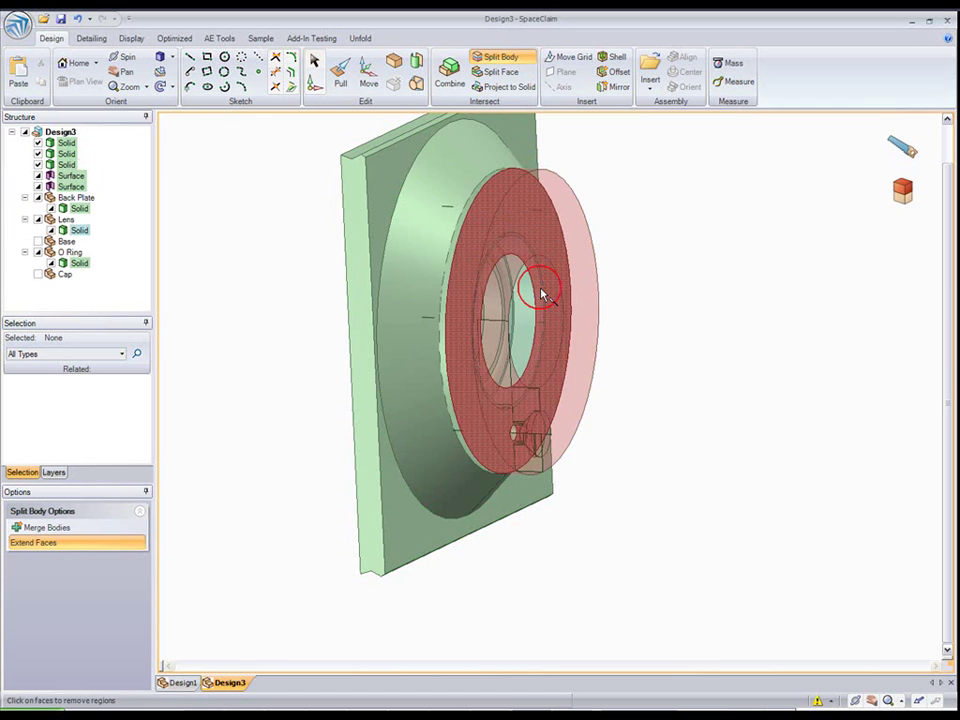
{"action": "left_click", "coordinate": [536, 221]}
- Move the two base solids into the Base component and the front solid into Cap, and create an active component named Screw
{"action": "left_click", "coordinate": [312, 62]}
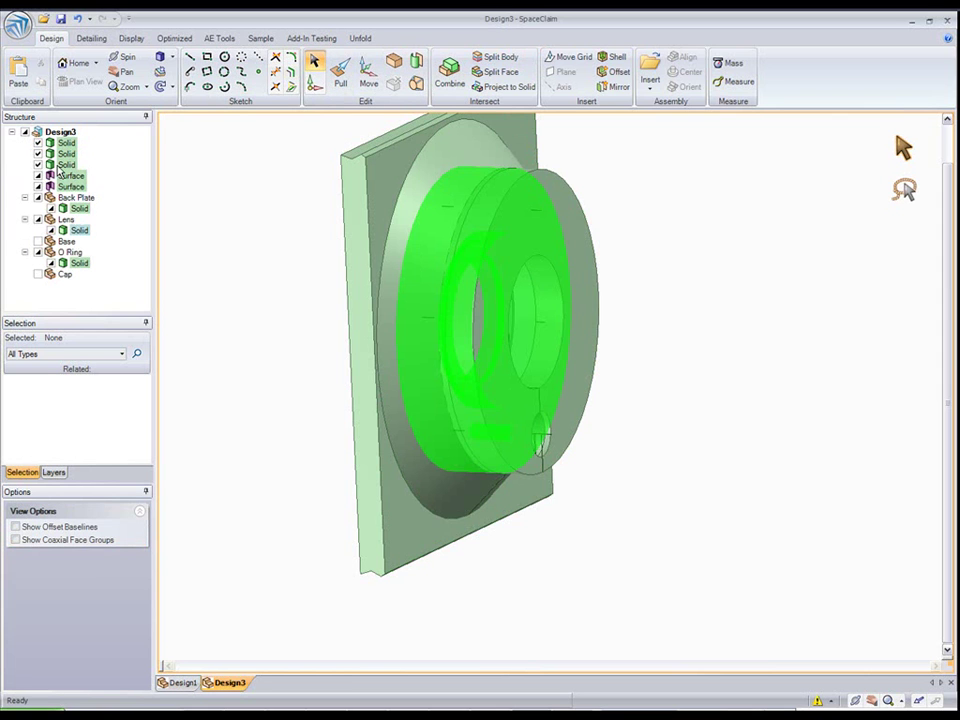
{"action": "left_click_drag", "start_coordinate": [57, 166], "coordinate": [59, 231]}
{"action": "left_click_drag", "start_coordinate": [66, 142], "coordinate": [62, 275]}
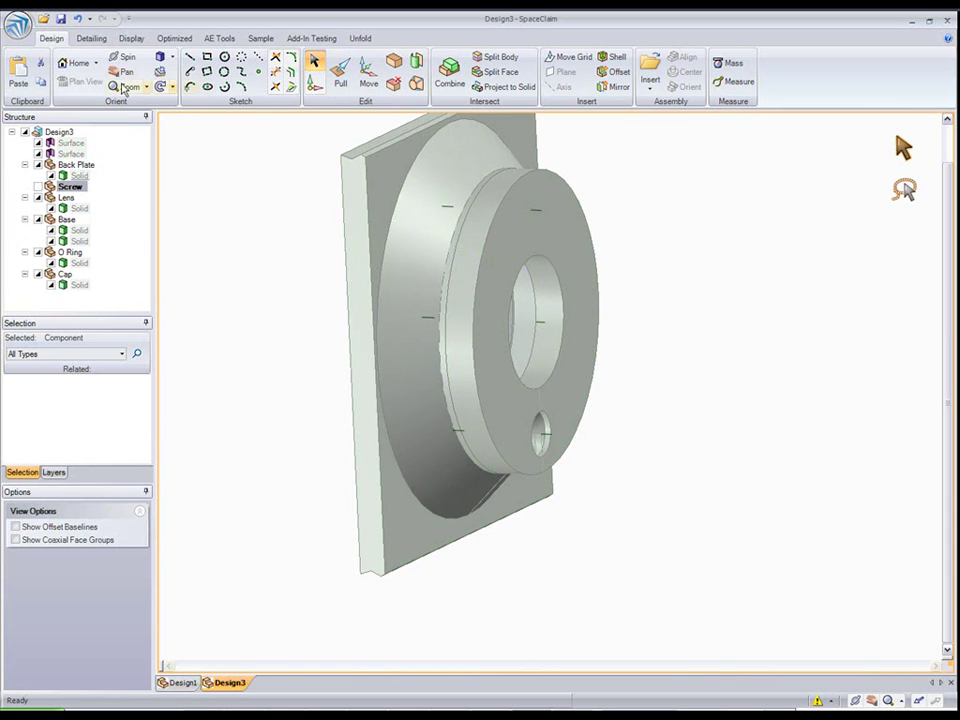
- Hide the Cap and Base components to expose the lower screw section
{"action": "left_click", "coordinate": [38, 274]}
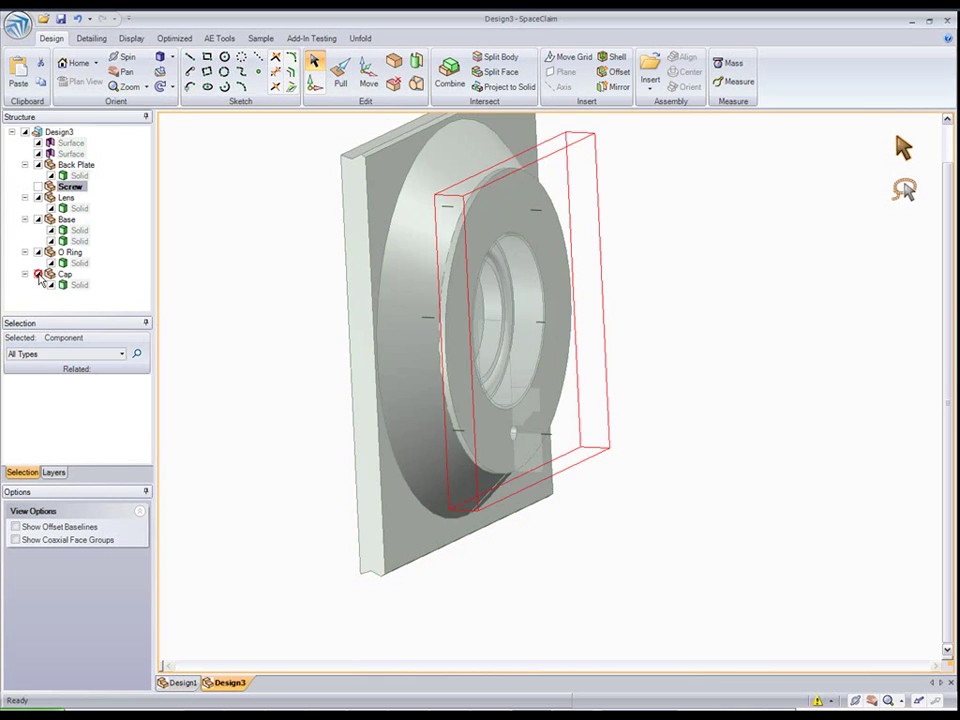
{"action": "left_click", "coordinate": [37, 219]}
{"action": "left_click", "coordinate": [237, 260]}
{"action": "middle_click_drag", "start_coordinate": [237, 261], "coordinate": [281, 264]}
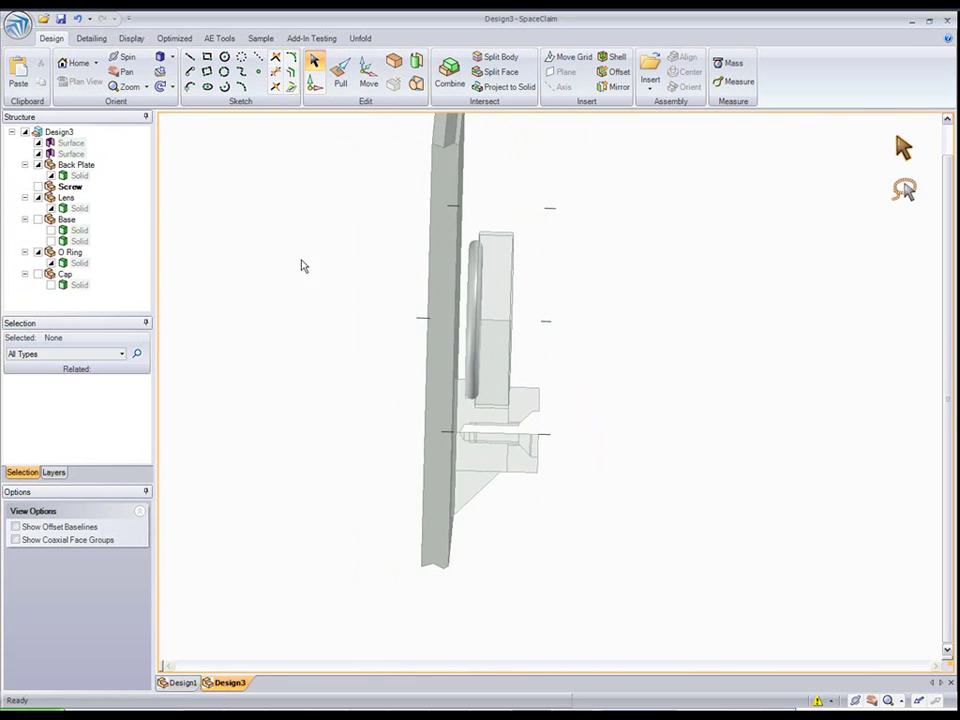
- Revolve the six lower half-section faces of the screw a full turn around the hole's centreline into a solid
{"action": "scroll", "coordinate": [508, 508], "scroll_direction": "up", "scroll_amount": 8}
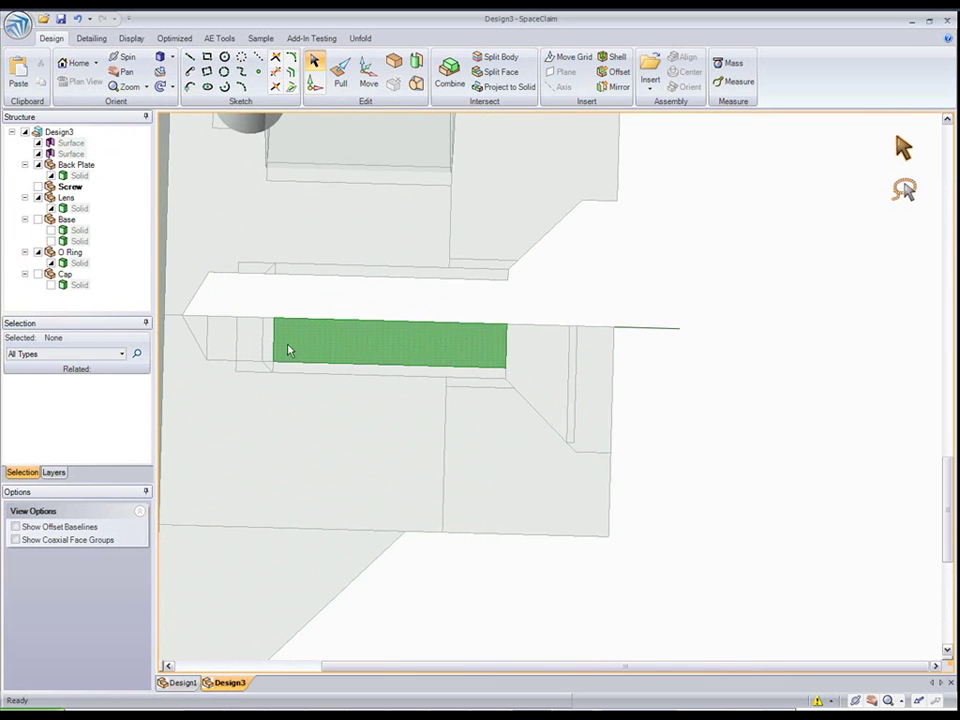
{"action": "left_click", "coordinate": [485, 352], "text": "ctrl"}
{"action": "left_click", "coordinate": [540, 358], "text": "ctrl"}
{"action": "left_click", "coordinate": [572, 362], "text": "ctrl"}
{"action": "left_click", "coordinate": [487, 376], "text": "ctrl"}
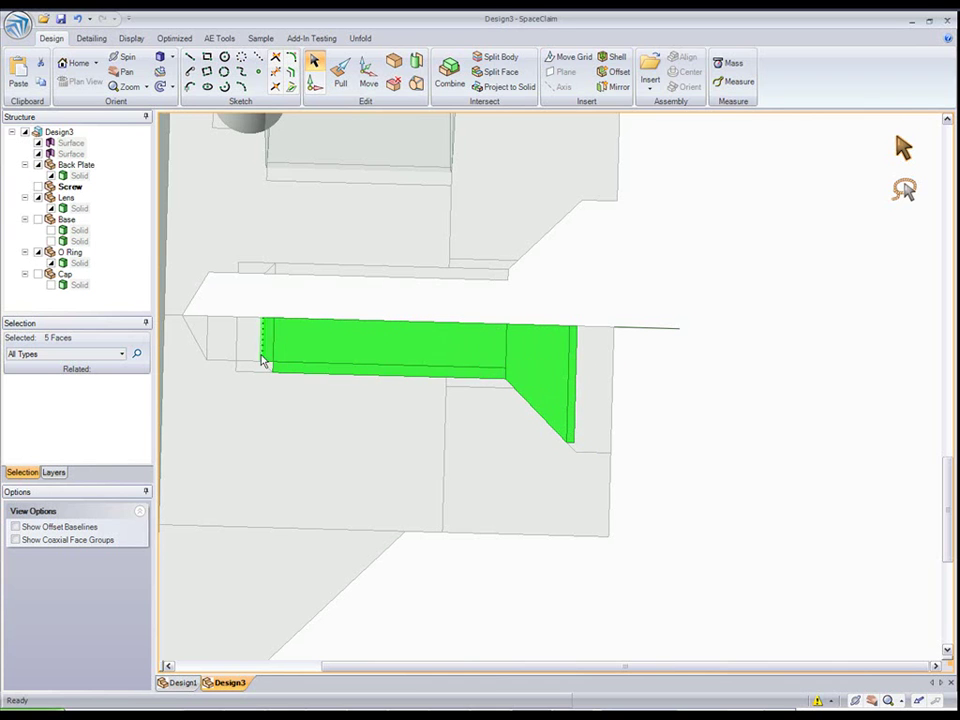
{"action": "left_click", "coordinate": [268, 366], "text": "ctrl"}
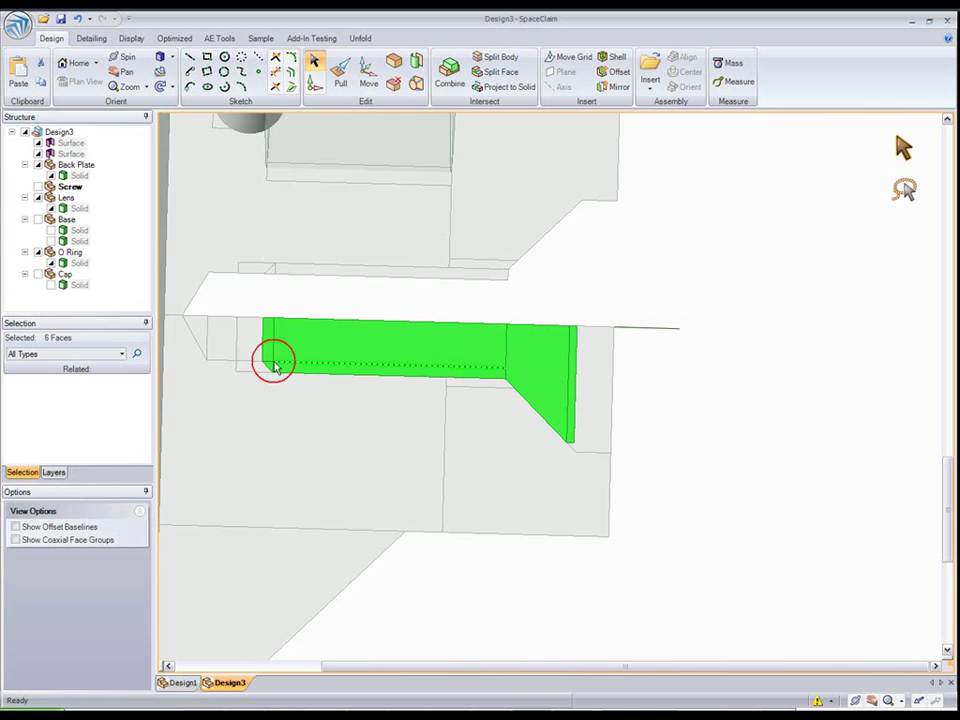
{"action": "left_click", "coordinate": [340, 74]}
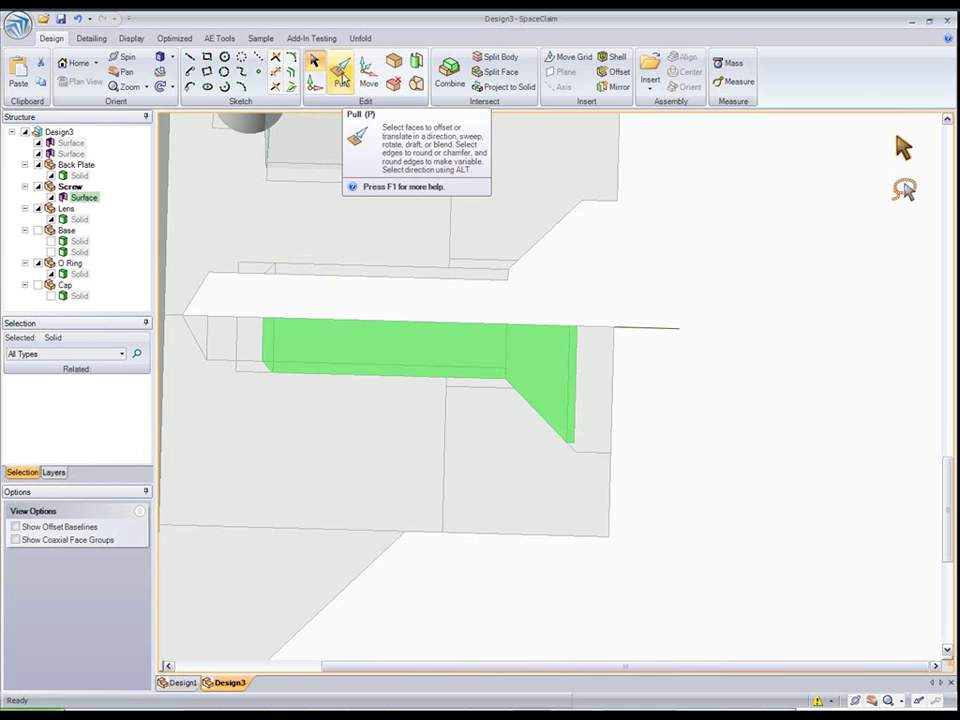
{"action": "left_click", "coordinate": [390, 321]}
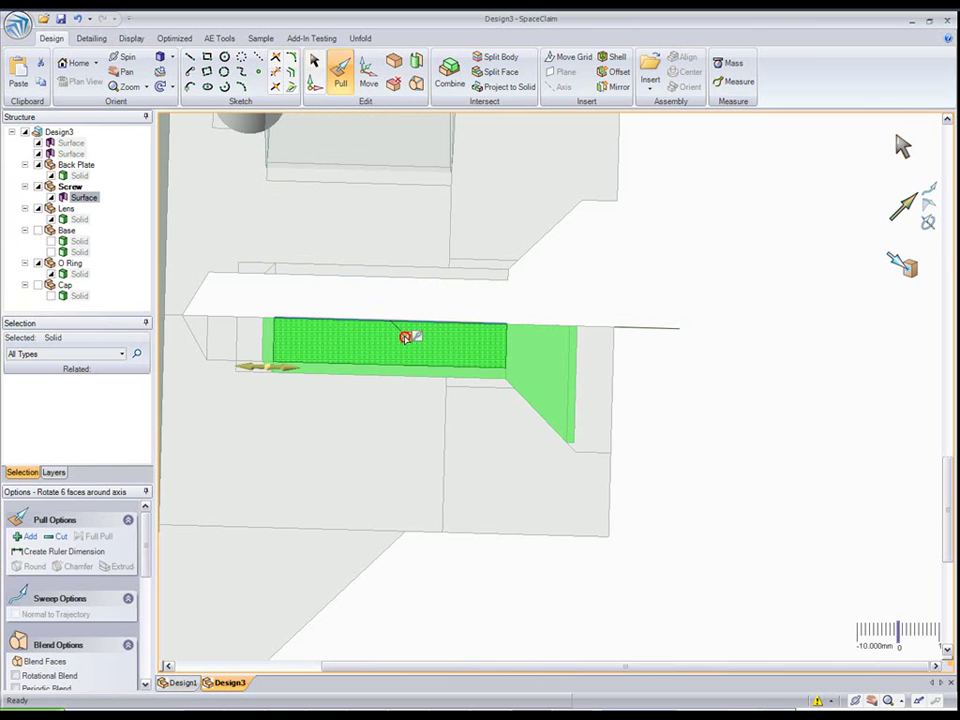
{"action": "left_click", "coordinate": [400, 323], "text": "alt"}
{"action": "middle_click_drag", "start_coordinate": [542, 243], "coordinate": [517, 260]}
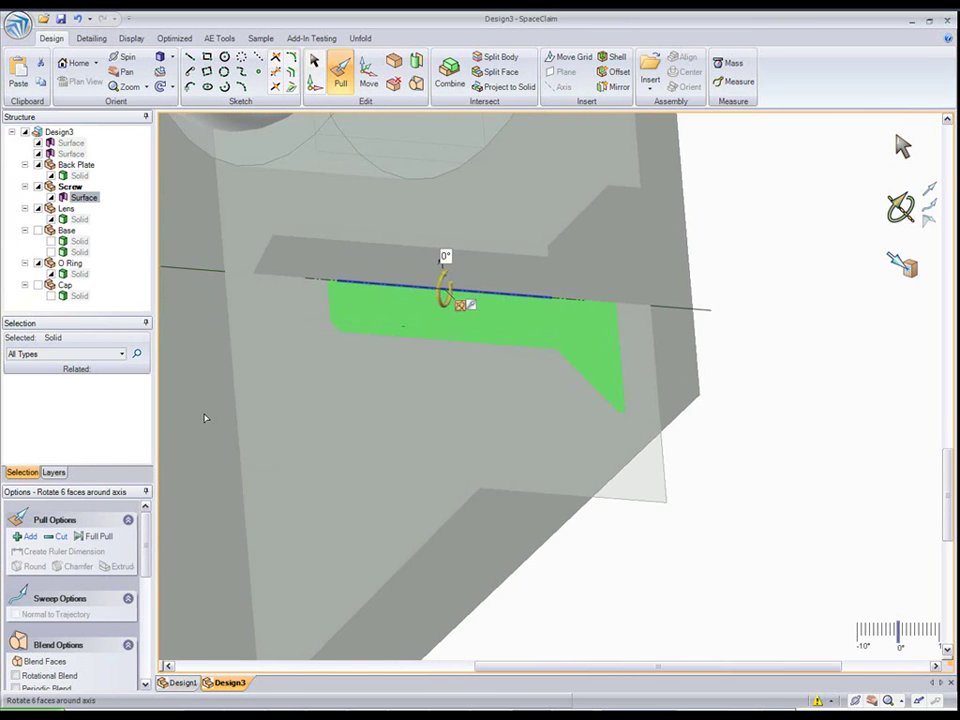
{"action": "left_click", "coordinate": [100, 537]}
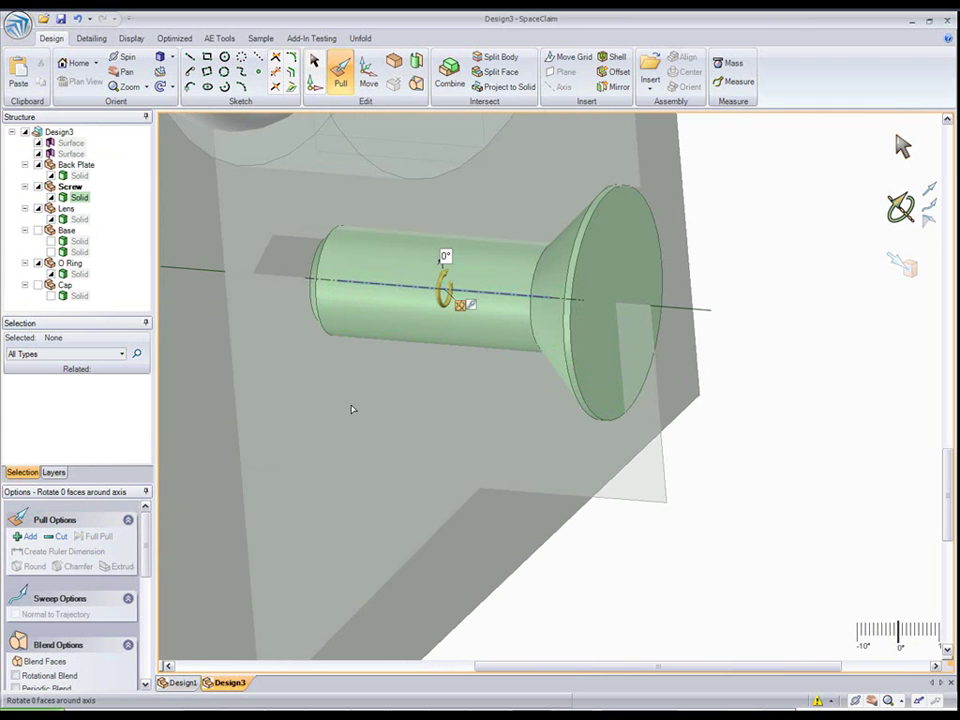
- Open the Screw component in its own design window
{"action": "scroll", "coordinate": [608, 360], "scroll_direction": "down", "scroll_amount": 3}
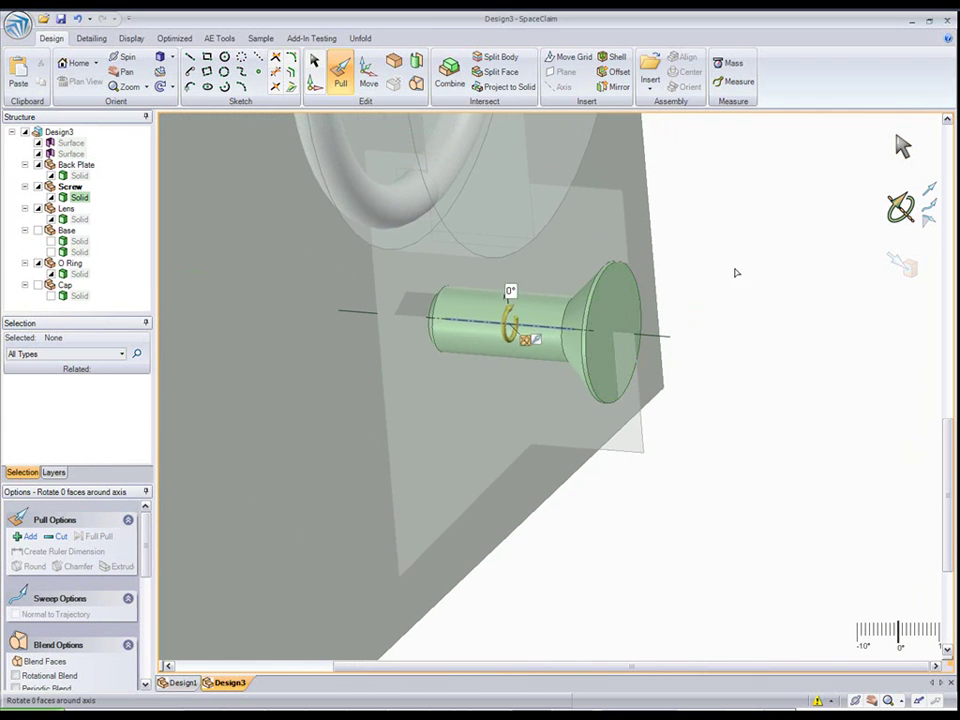
{"action": "left_click", "coordinate": [609, 301]}
{"action": "right_click", "coordinate": [610, 304]}
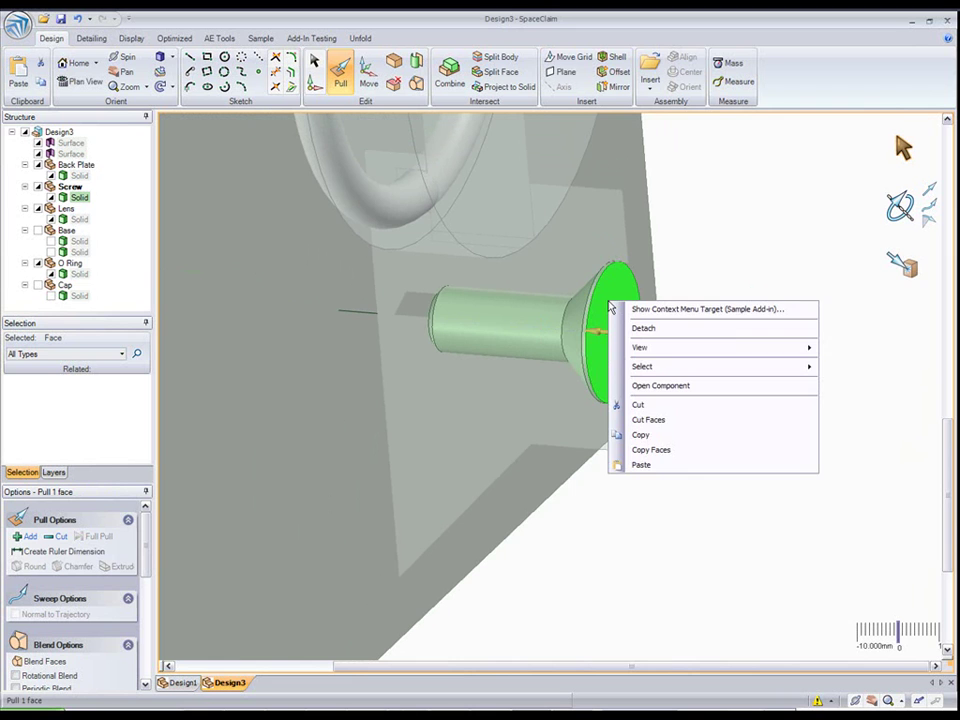
{"action": "left_click", "coordinate": [664, 386]}
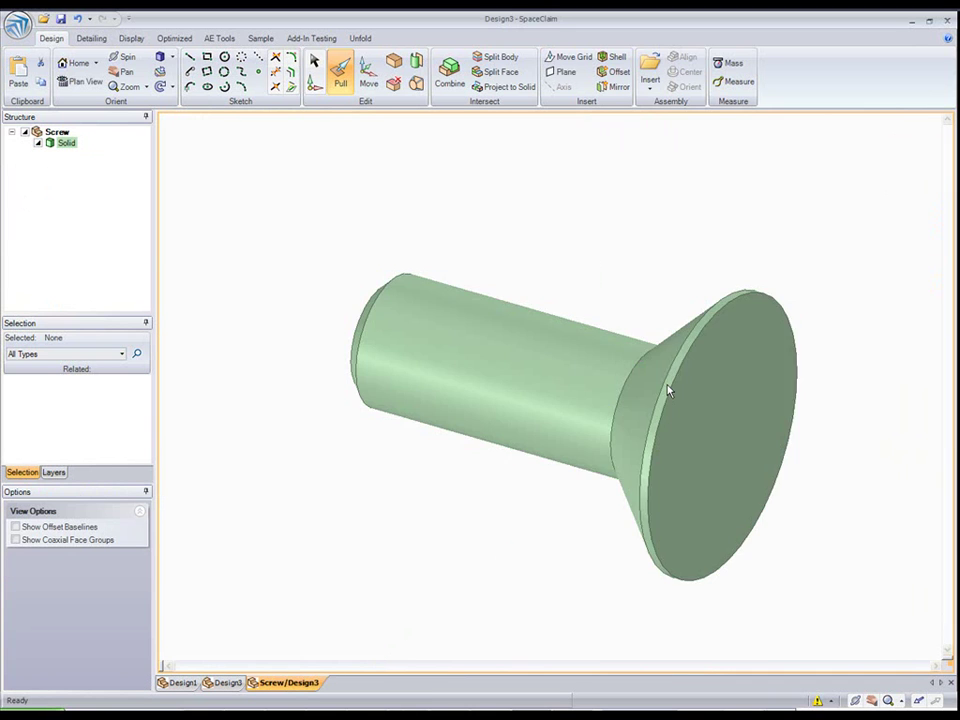
{"action": "middle_click_drag", "start_coordinate": [593, 279], "coordinate": [491, 182]}
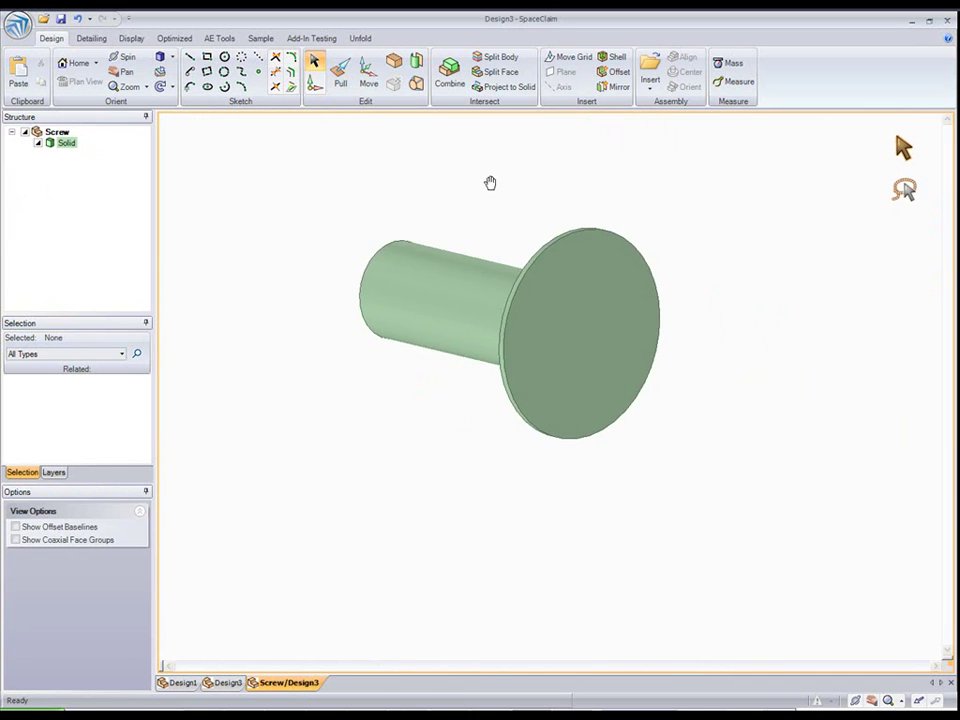
- Copy the hex socket outline and its surrounding circle from the Design1 drawing and paste them into the Screw design
{"action": "left_click", "coordinate": [180, 683]}
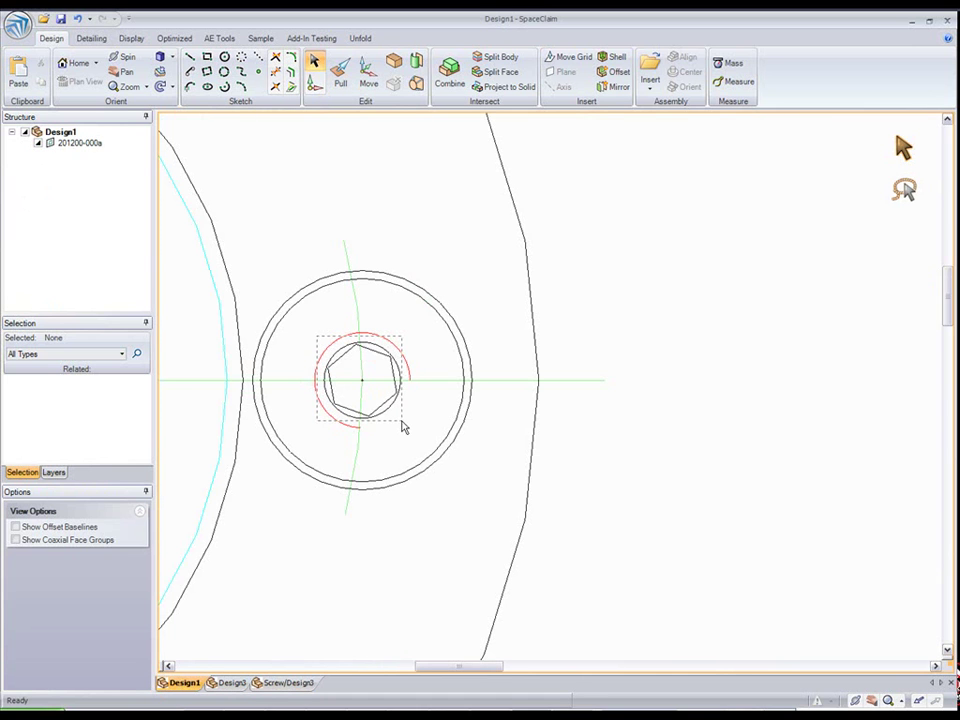
{"action": "left_click_drag", "start_coordinate": [406, 426], "coordinate": [407, 427]}
{"action": "left_click", "coordinate": [273, 609]}
{"action": "left_click", "coordinate": [295, 686]}
{"action": "left_click", "coordinate": [671, 446]}
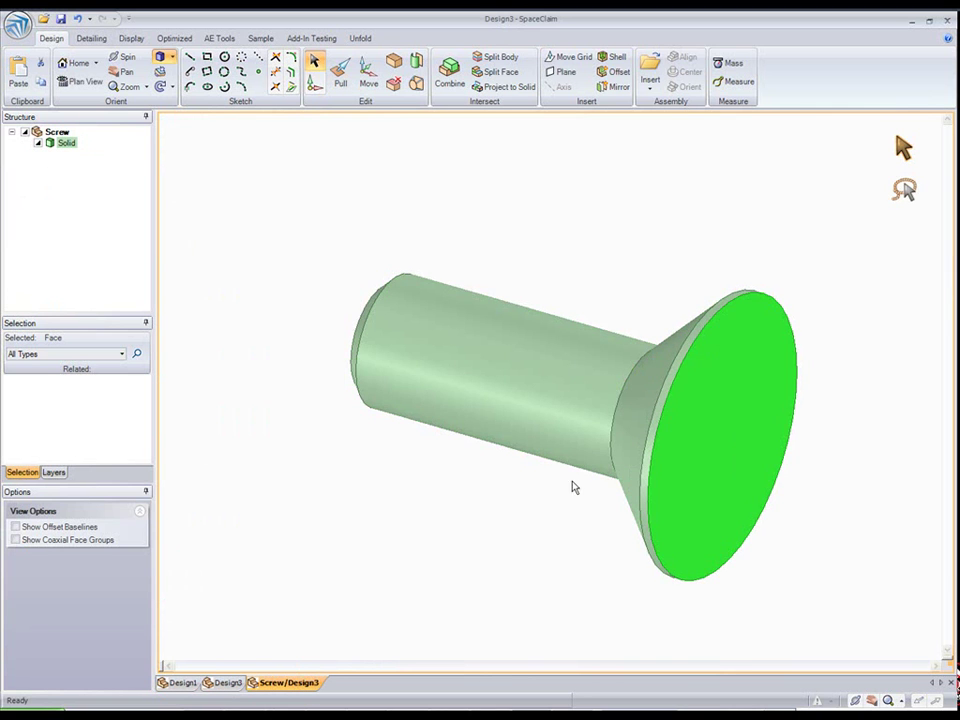
{"action": "key", "text": "ctrl+v"}
- Create a new component inside Screw and move the pasted hex and circle surface into it
{"action": "left_click", "coordinate": [337, 67]}
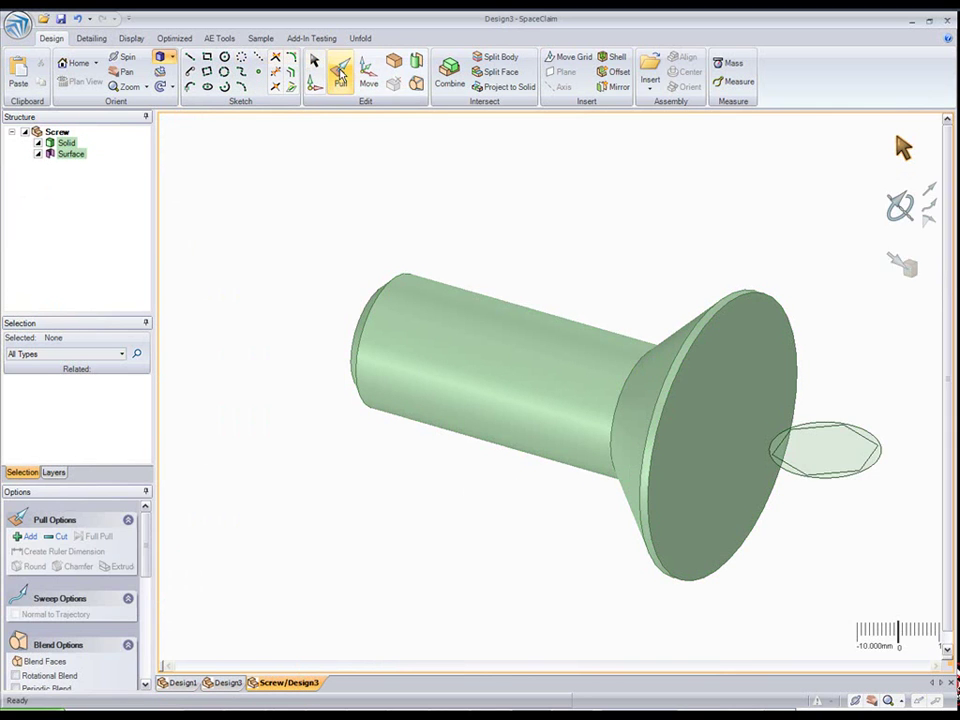
{"action": "right_click", "coordinate": [68, 133]}
{"action": "left_click", "coordinate": [92, 137]}
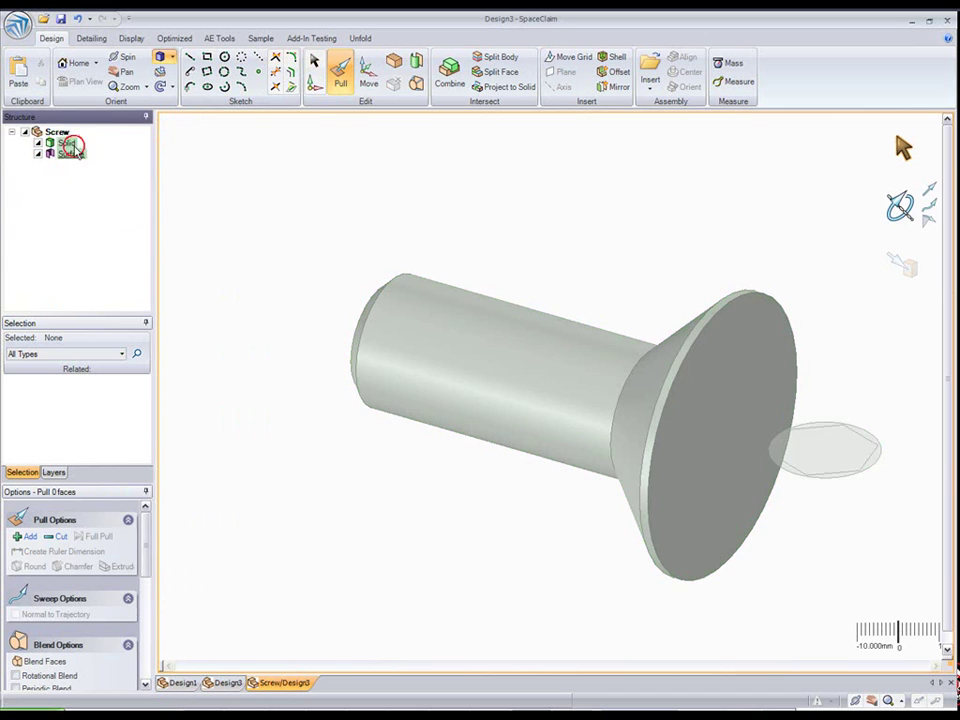
{"action": "left_click_drag", "start_coordinate": [68, 155], "coordinate": [82, 164]}
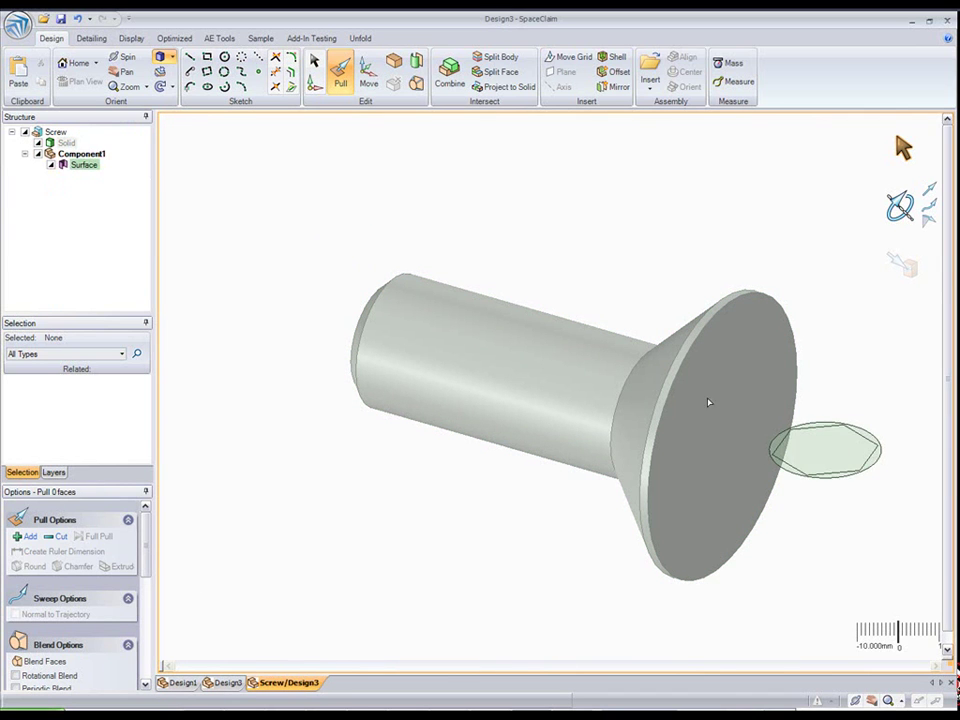
- Align the pasted circle's edge with the outer edge of the screw head so the hex outline is centred on its face
{"action": "left_click", "coordinate": [789, 476]}
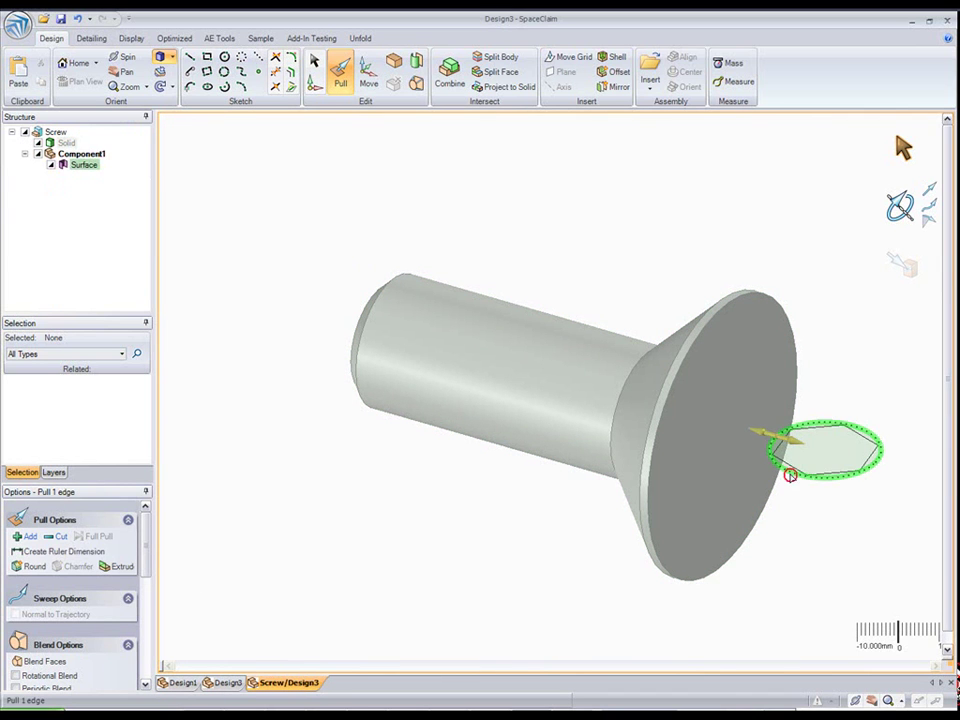
{"action": "left_click", "coordinate": [314, 62]}
{"action": "left_click", "coordinate": [689, 352], "text": "ctrl"}
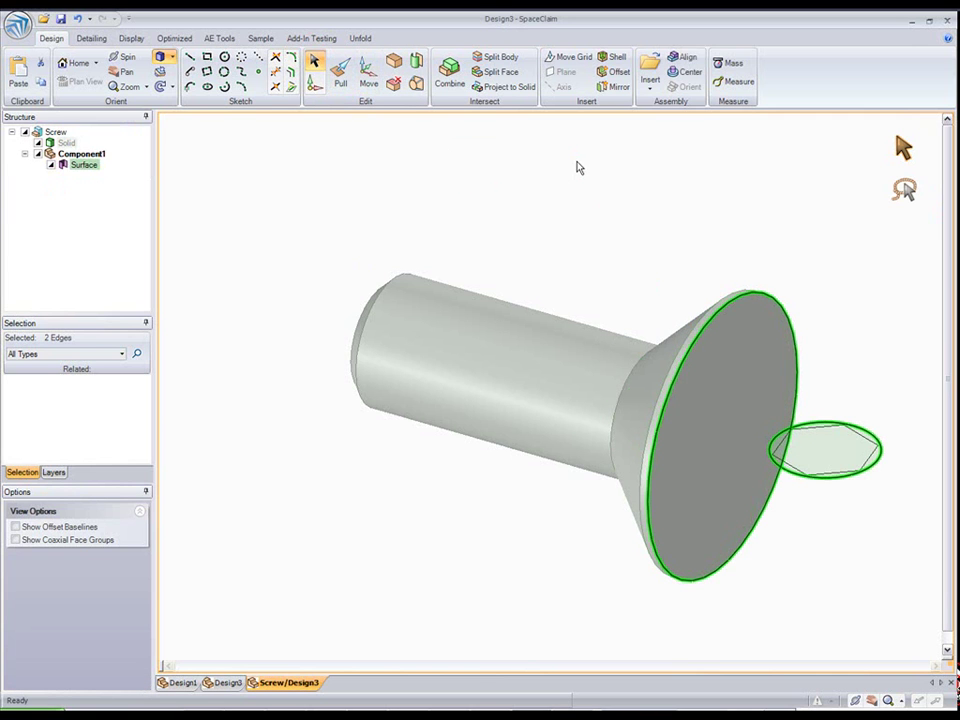
{"action": "left_click", "coordinate": [678, 58]}
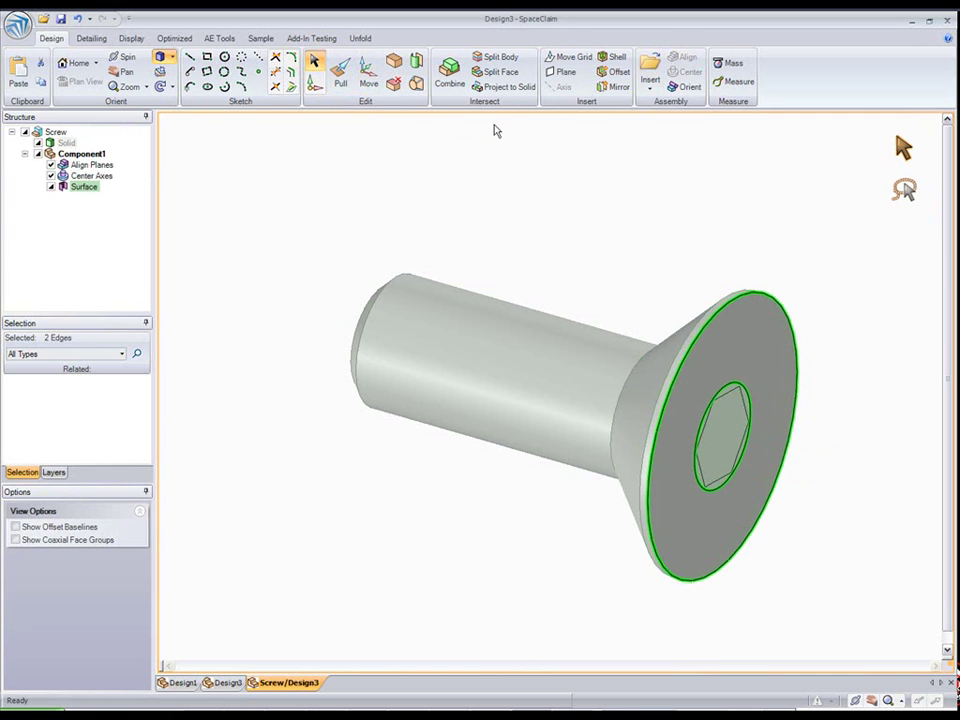
- Move the aligned hex surface back to the Screw top level and delete the empty Component1
{"action": "left_click", "coordinate": [84, 188]}
{"action": "left_click_drag", "start_coordinate": [56, 131], "coordinate": [56, 132]}
{"action": "right_click", "coordinate": [50, 165]}
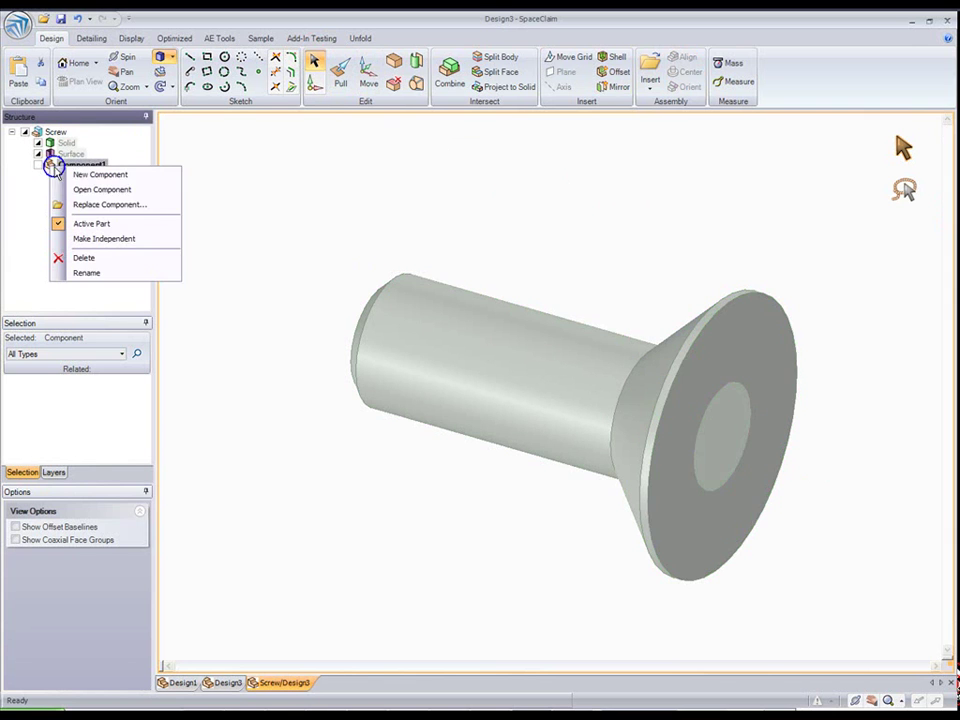
{"action": "left_click", "coordinate": [110, 258]}
- Pull the ring face between the circle and the hexagon into the screw head to cut a round recess
{"action": "middle_click_drag", "start_coordinate": [345, 225], "coordinate": [396, 223]}
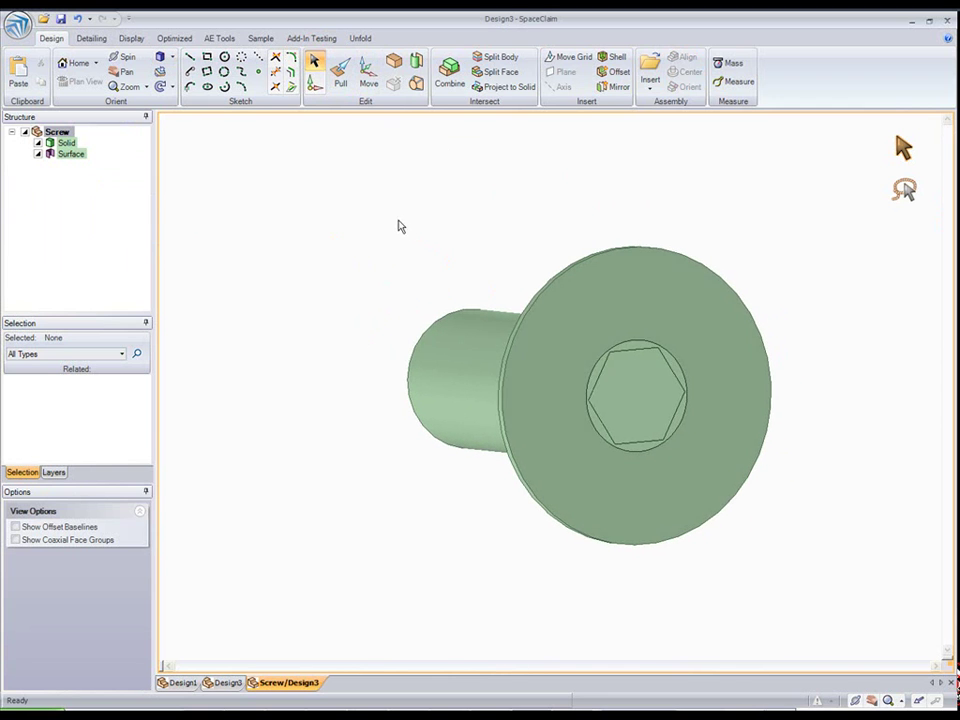
{"action": "left_click", "coordinate": [340, 72]}
{"action": "middle_click_drag", "start_coordinate": [429, 186], "coordinate": [465, 162]}
{"action": "left_click", "coordinate": [577, 306]}
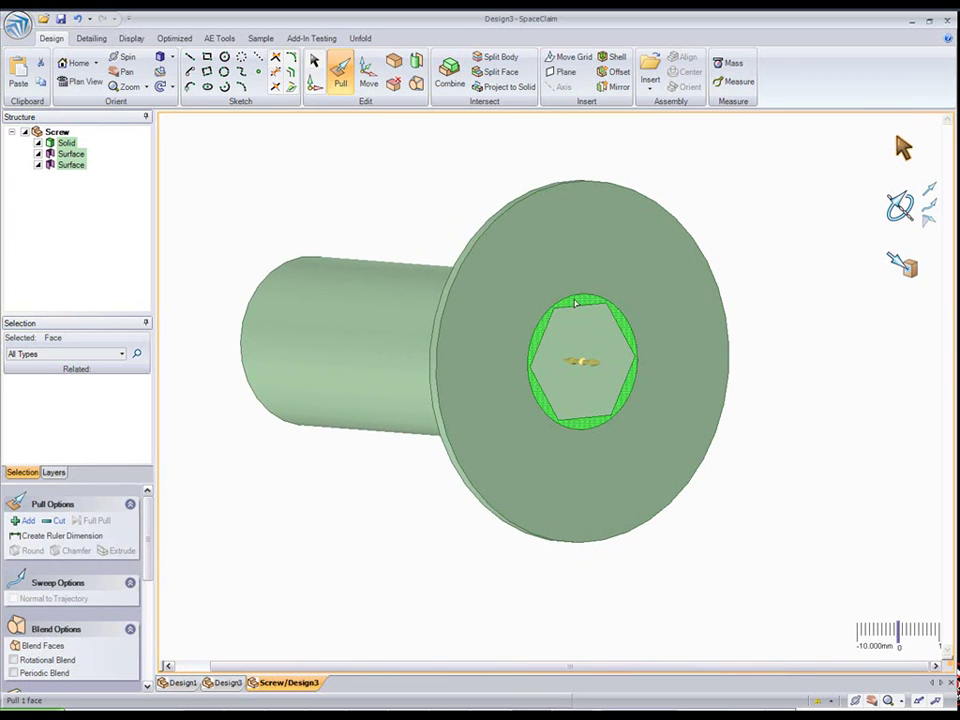
{"action": "double_click", "coordinate": [574, 301]}
{"action": "left_click_drag", "start_coordinate": [475, 194], "coordinate": [454, 197]}
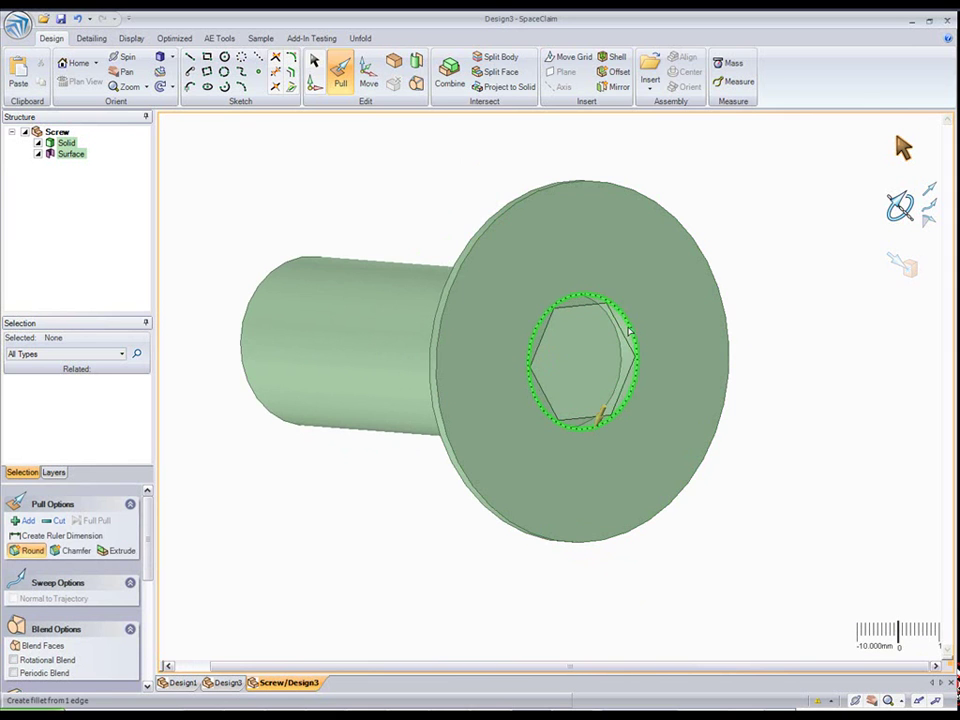
- Draft the recess's cylindrical wall inward about the screw head's front face so it tapers into a cone
{"action": "left_click", "coordinate": [628, 348]}
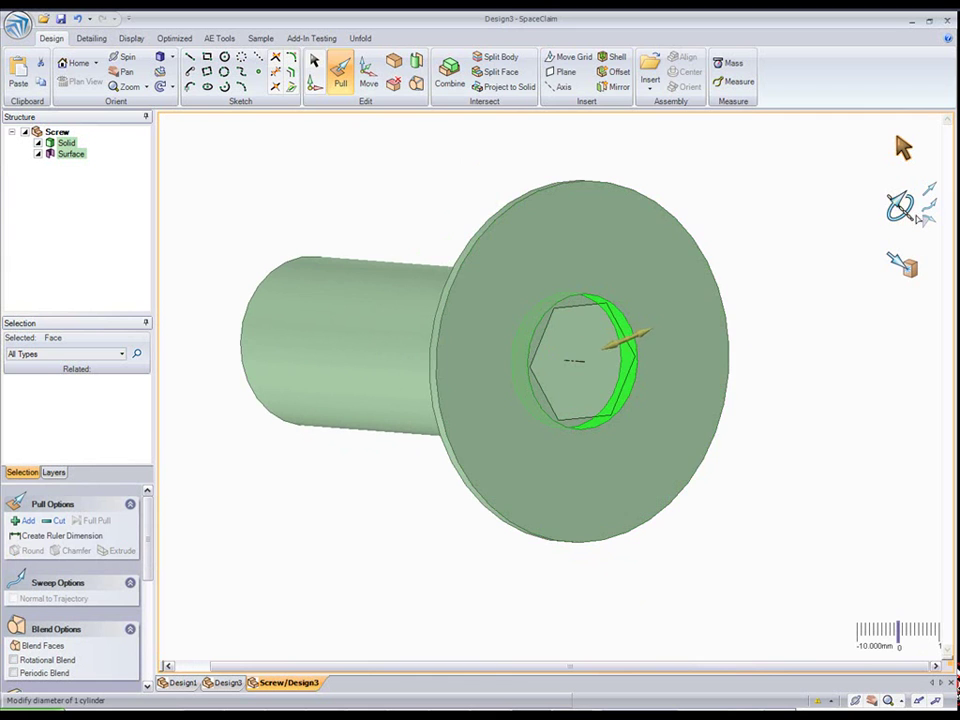
{"action": "left_click", "coordinate": [928, 220]}
{"action": "left_click", "coordinate": [677, 277]}
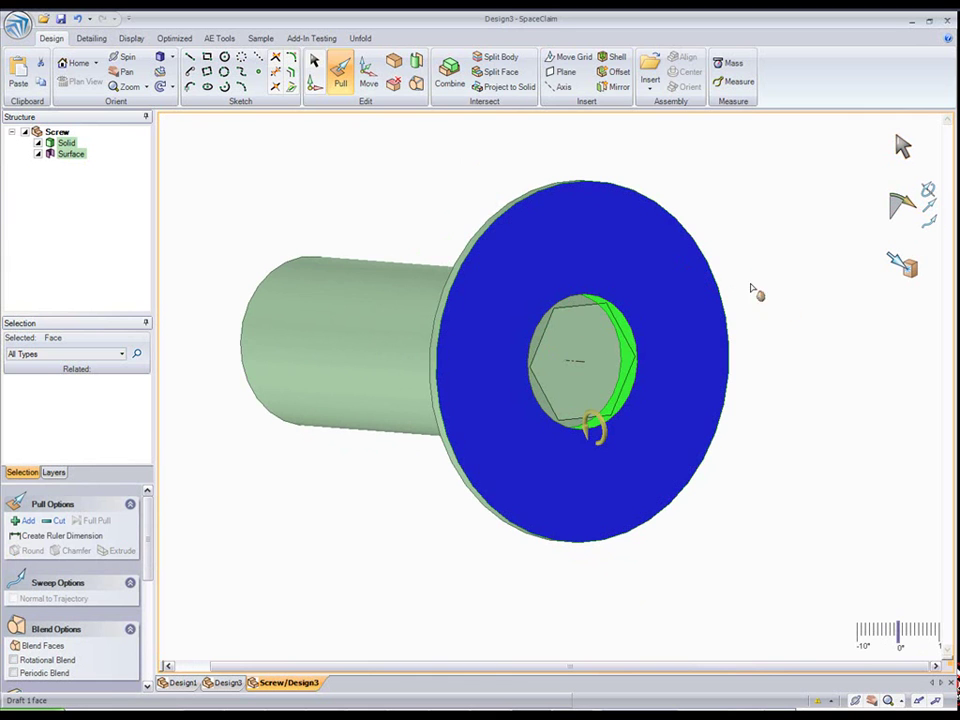
{"action": "left_click_drag", "start_coordinate": [784, 403], "coordinate": [809, 553]}
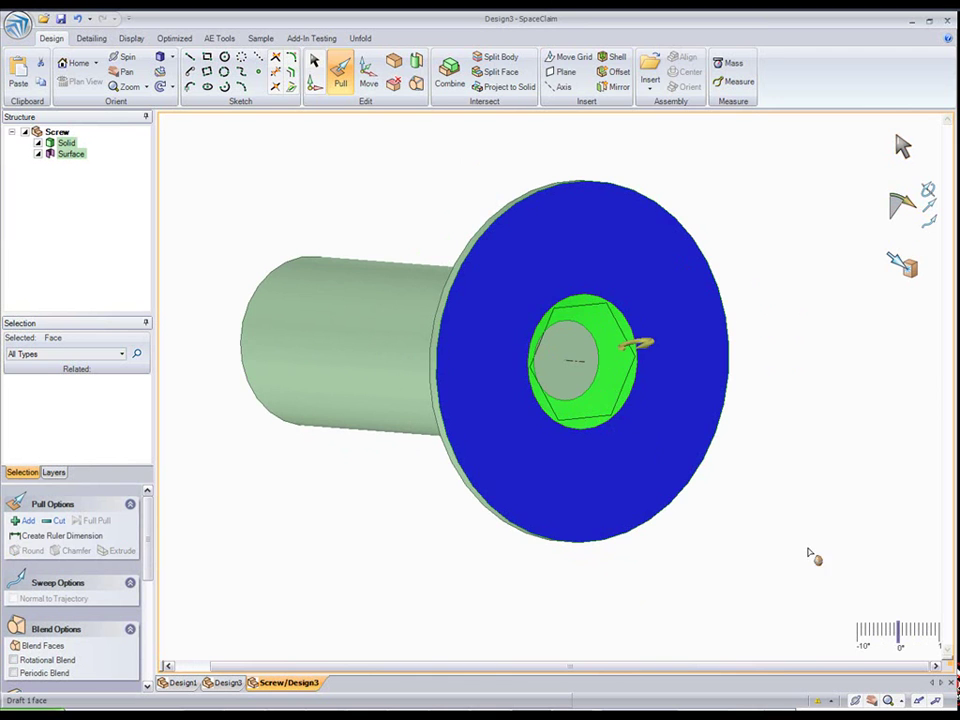
- Pull the hexagonal face about 31.8 mm into the screw head to cut the hex socket
{"action": "left_click", "coordinate": [593, 356]}
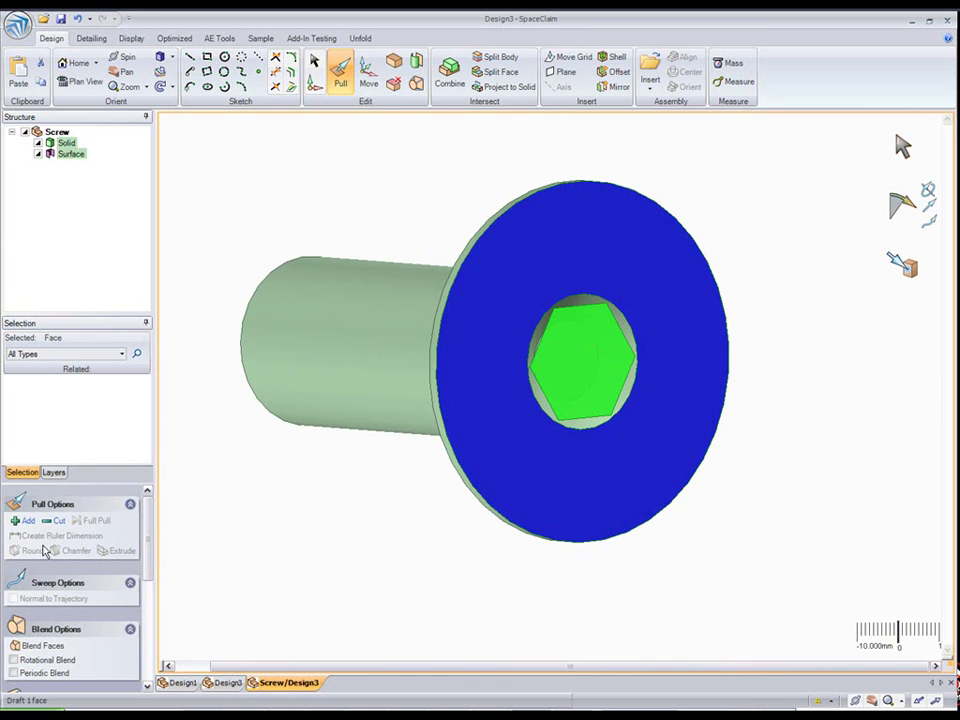
{"action": "key", "text": "ctrl+z"}
{"action": "left_click", "coordinate": [551, 358]}
{"action": "left_click_drag", "start_coordinate": [334, 544], "coordinate": [304, 536]}
{"action": "left_click", "coordinate": [332, 534]}
{"action": "middle_click_drag", "start_coordinate": [332, 534], "coordinate": [352, 534]}
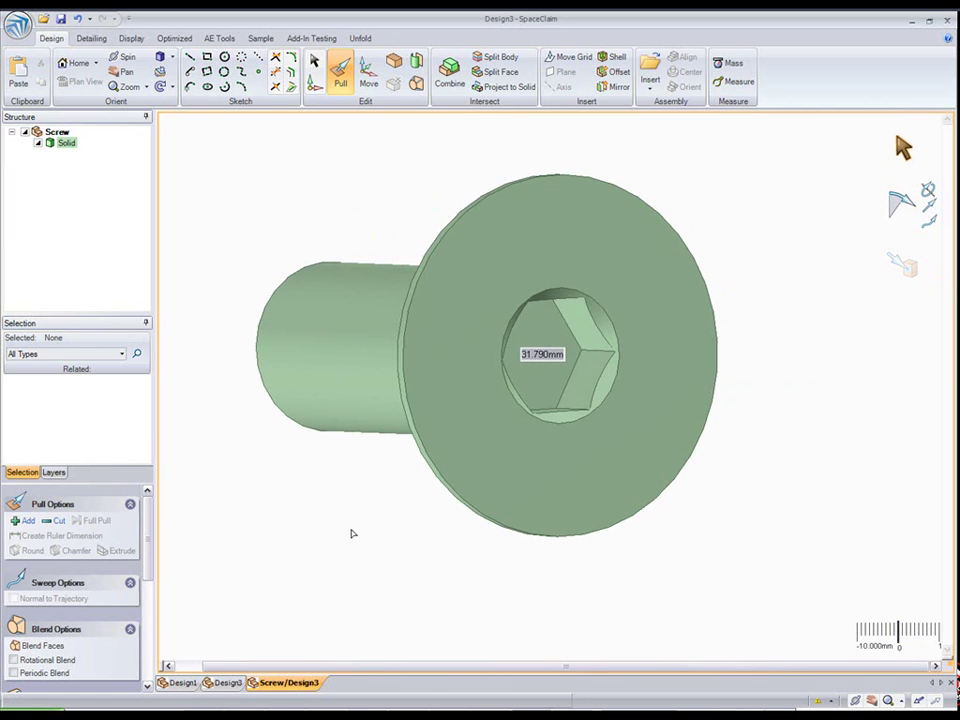
- Return to the Design3 assembly and give the screw a metallic rendering style
{"action": "left_click", "coordinate": [226, 683]}
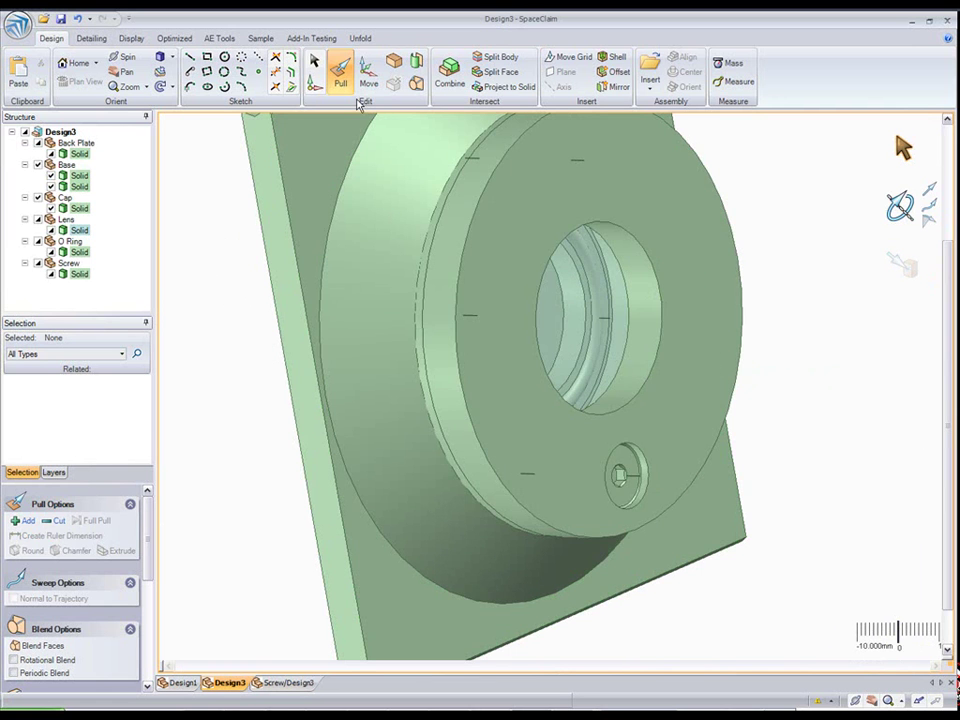
{"action": "left_click", "coordinate": [314, 62]}
{"action": "left_click", "coordinate": [624, 495]}
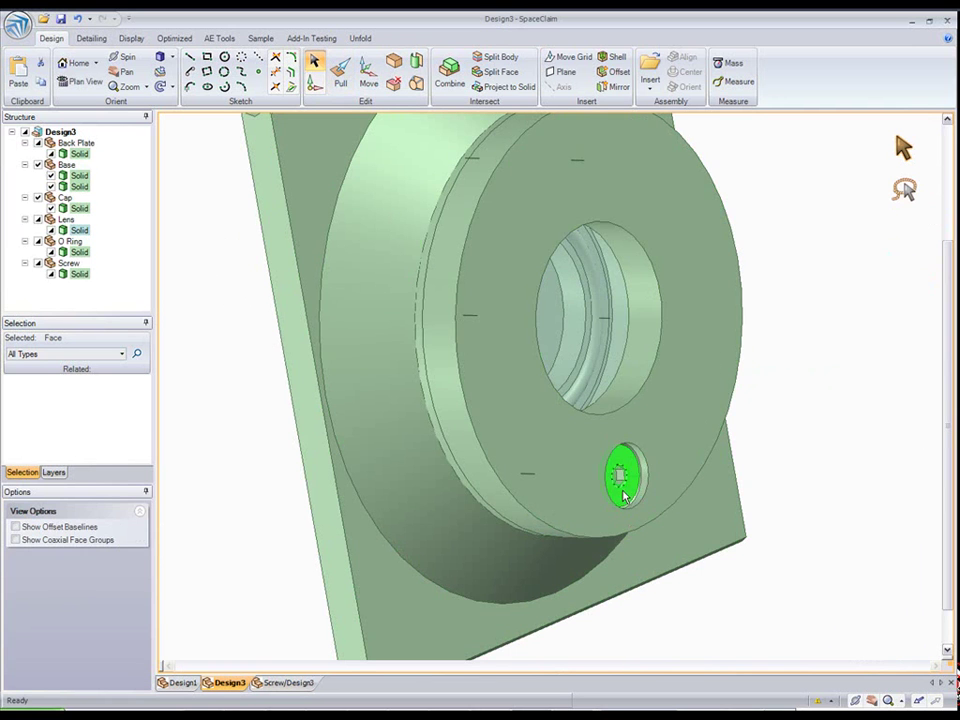
{"action": "left_click", "coordinate": [131, 38]}
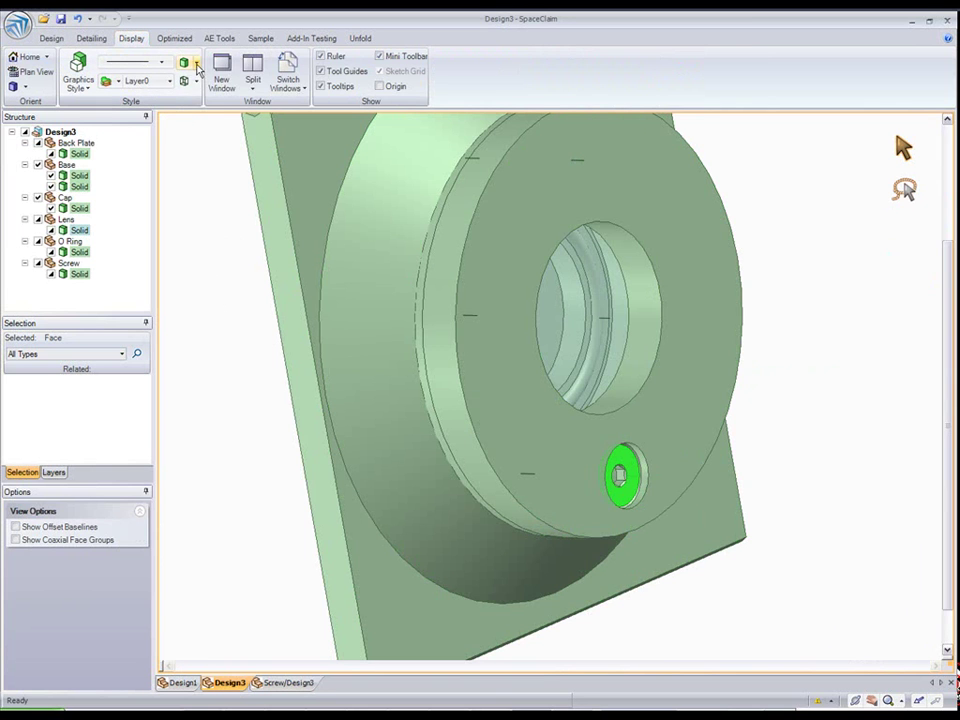
{"action": "left_click", "coordinate": [197, 63]}
{"action": "left_click", "coordinate": [212, 92]}
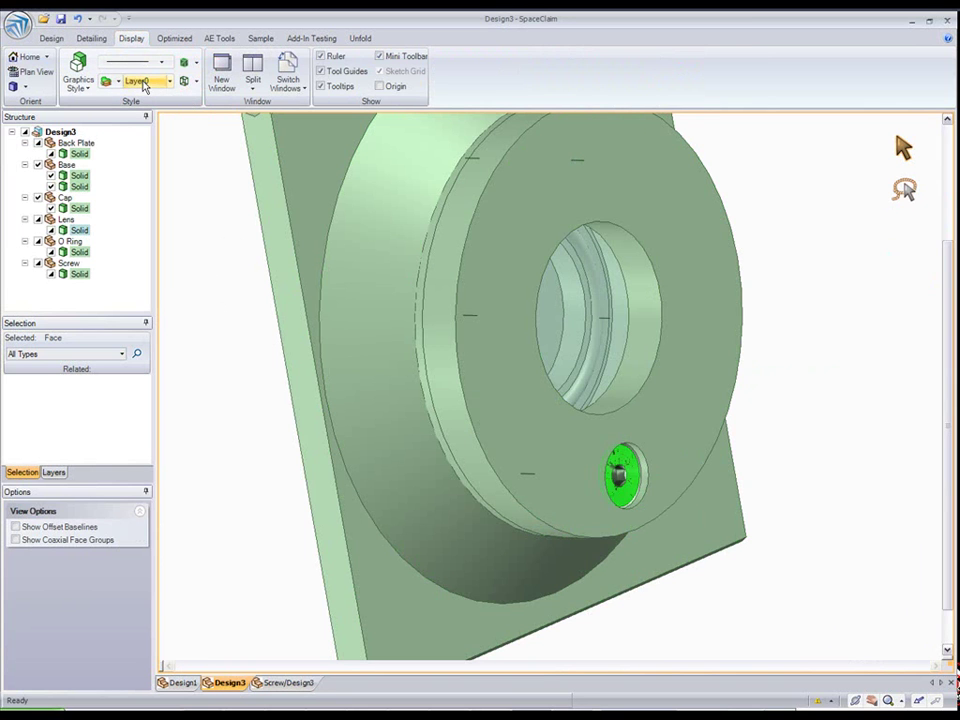
- Colour the Cap and the outer conical Base solid yellow
{"action": "left_click", "coordinate": [502, 349]}
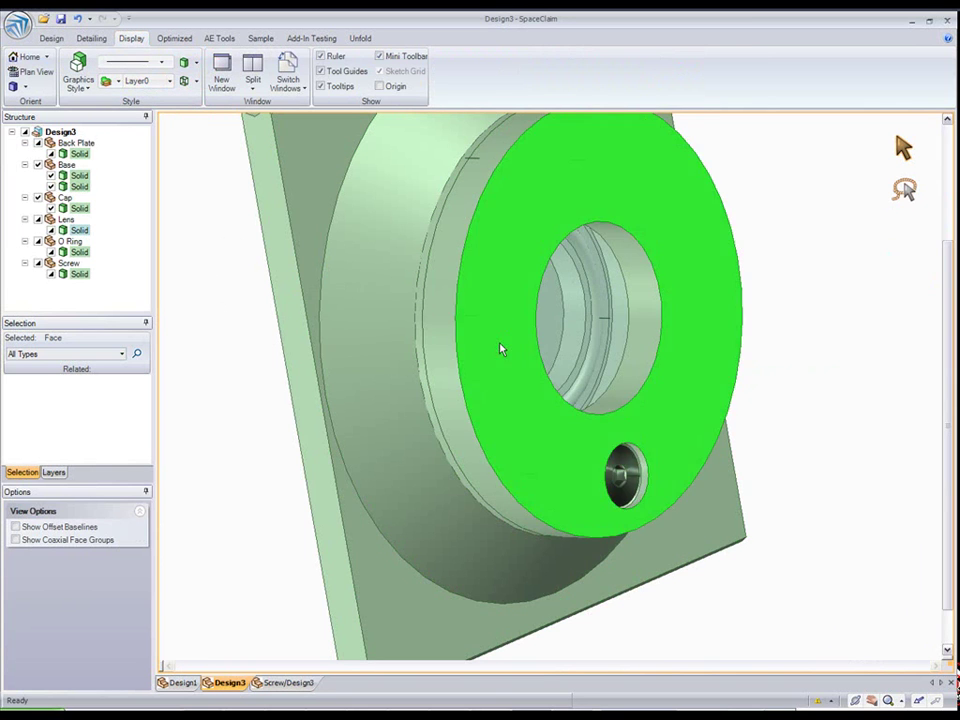
{"action": "left_click", "coordinate": [362, 274], "text": "ctrl"}
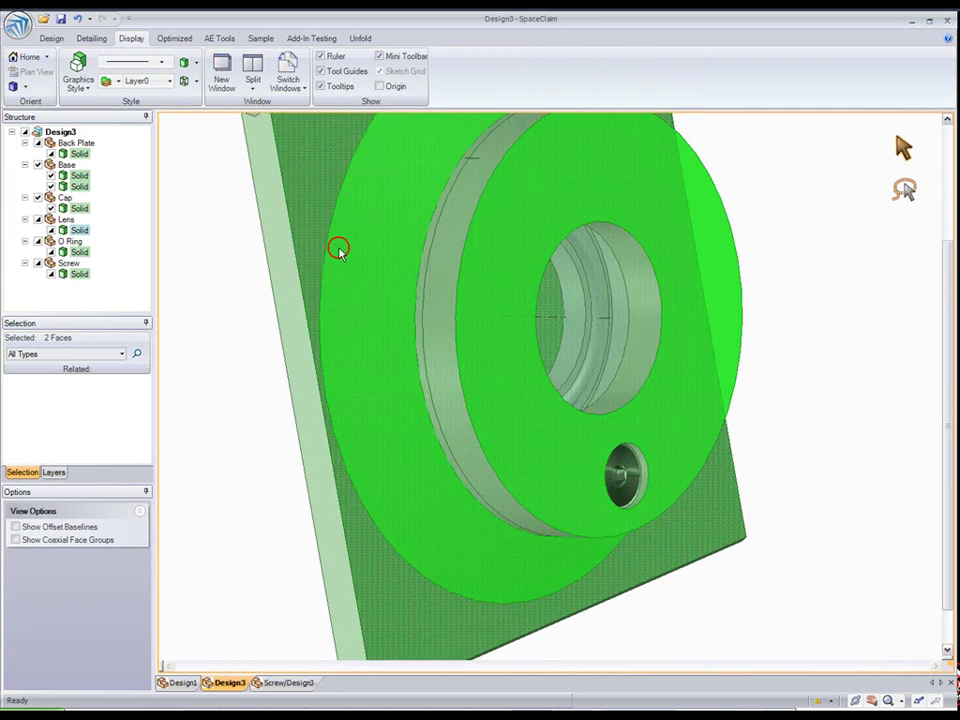
{"action": "left_click", "coordinate": [117, 80]}
{"action": "left_click", "coordinate": [131, 171]}
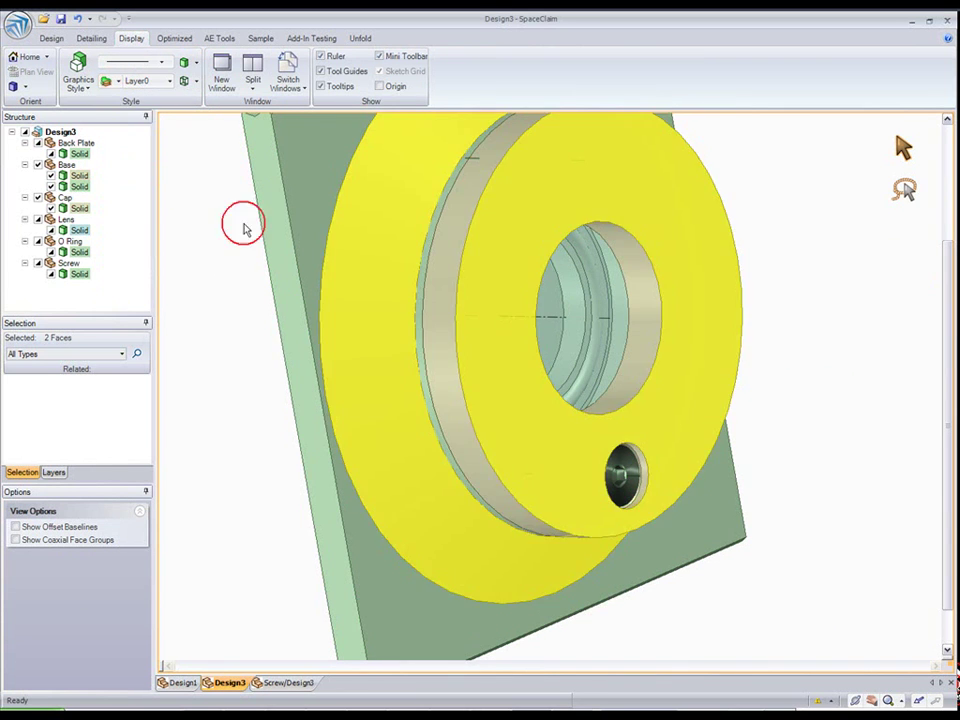
- Copy the whole screw by rotating it 180° about the mount's central axis with the Move tool
{"action": "left_click", "coordinate": [274, 250]}
{"action": "scroll", "coordinate": [227, 388], "scroll_direction": "down", "scroll_amount": 1}
{"action": "middle_click_drag", "start_coordinate": [227, 388], "coordinate": [216, 347]}
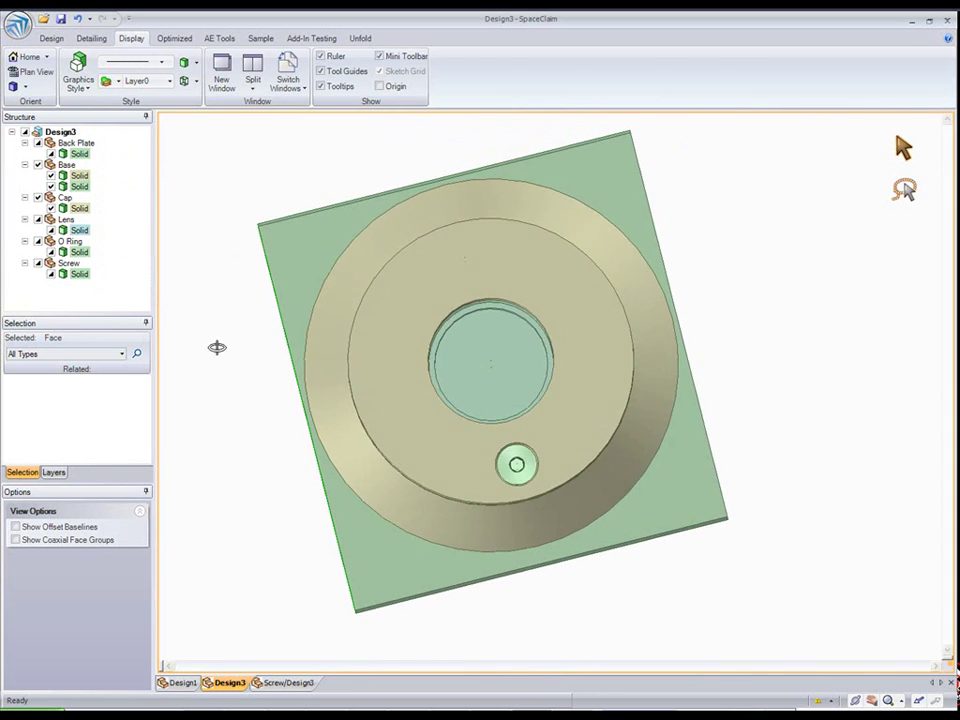
{"action": "left_click", "coordinate": [52, 39]}
{"action": "left_click", "coordinate": [317, 64]}
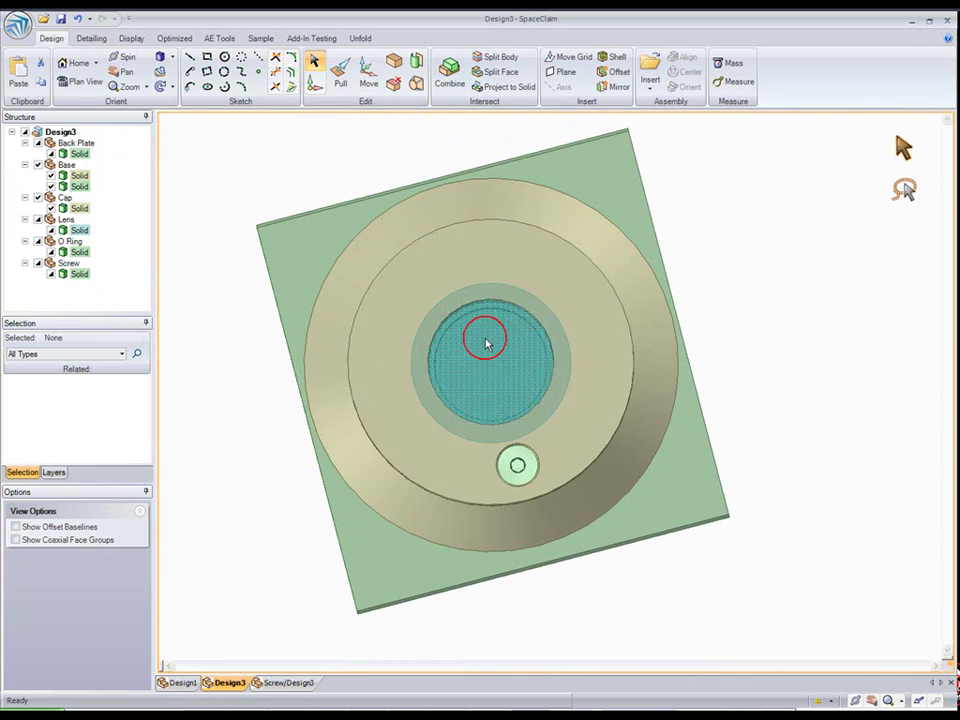
{"action": "triple_click", "coordinate": [548, 496]}
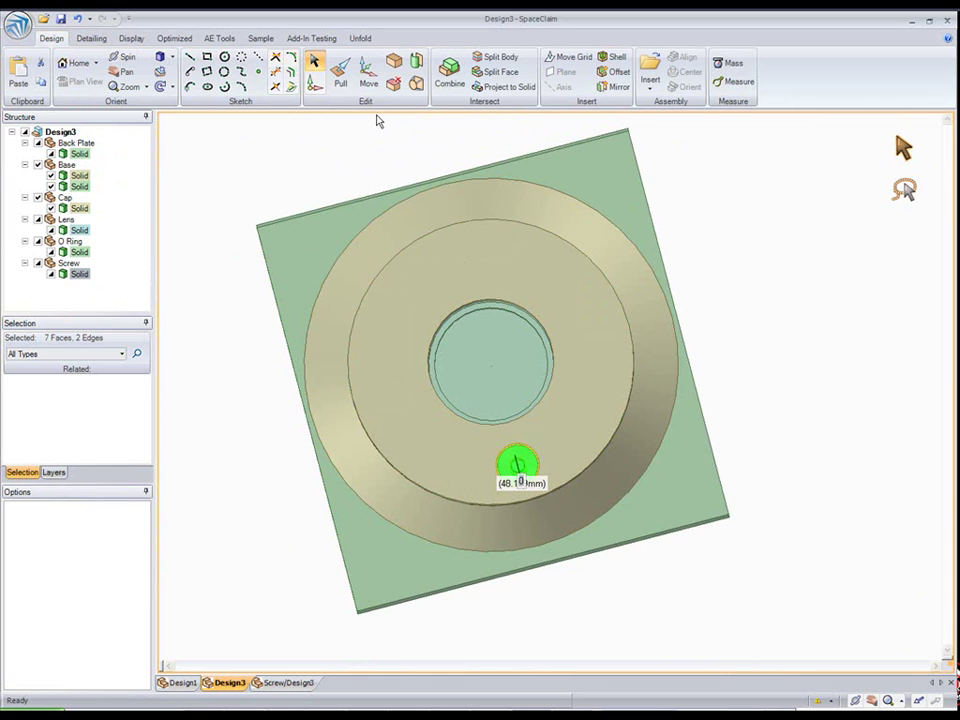
{"action": "left_click", "coordinate": [368, 75]}
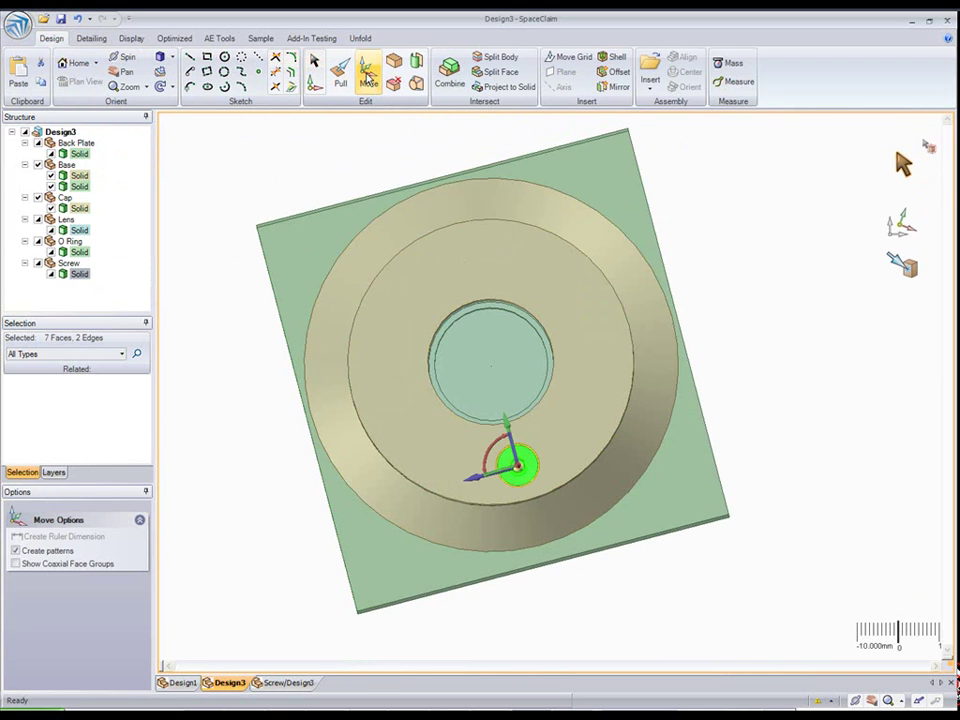
{"action": "middle_click_drag", "start_coordinate": [336, 313], "coordinate": [336, 258]}
{"action": "scroll", "coordinate": [361, 334], "scroll_direction": "up", "scroll_amount": 3}
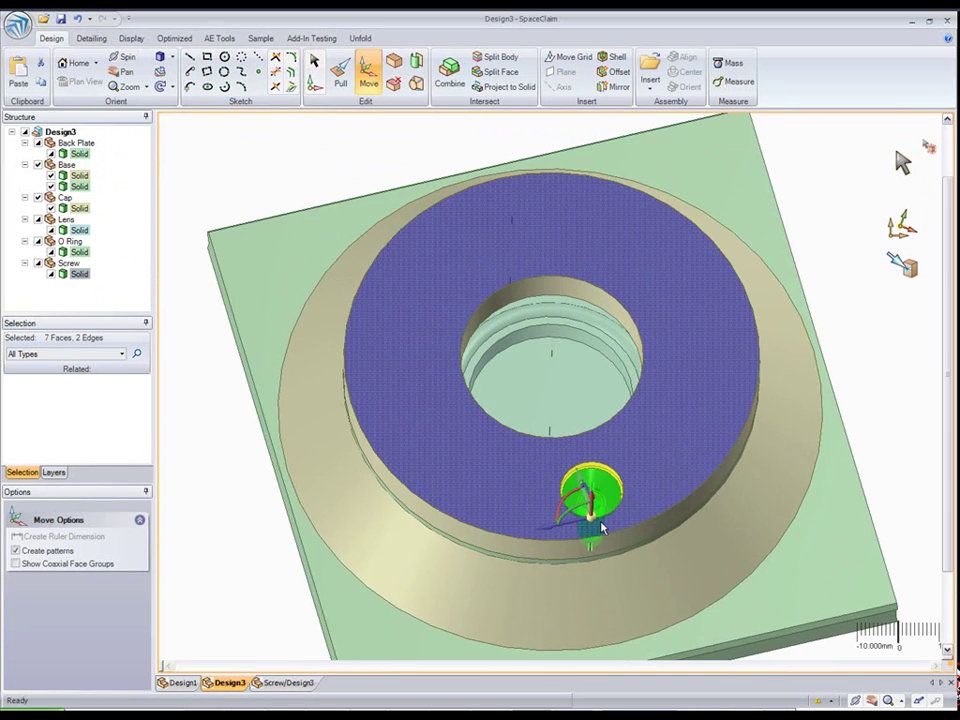
{"action": "left_click_drag", "start_coordinate": [595, 526], "coordinate": [562, 550]}
{"action": "left_click_drag", "start_coordinate": [535, 393], "coordinate": [504, 371], "text": "ctrl"}
{"action": "type", "text": "180"}
{"action": "key", "text": "Return"}
- Select both opposite screws and copy them rotated 90° about the mount's central axis
{"action": "middle_click_drag", "start_coordinate": [504, 371], "coordinate": [498, 391]}
{"action": "key", "text": "s"}
{"action": "left_click_drag", "start_coordinate": [531, 484], "coordinate": [632, 563], "text": "ctrl"}
{"action": "middle_click_drag", "start_coordinate": [566, 511], "coordinate": [524, 457]}
{"action": "key", "text": "m"}
{"action": "left_click_drag", "start_coordinate": [523, 373], "coordinate": [541, 362], "text": "ctrl"}
{"action": "type", "text": "90"}
{"action": "key", "text": "Return"}
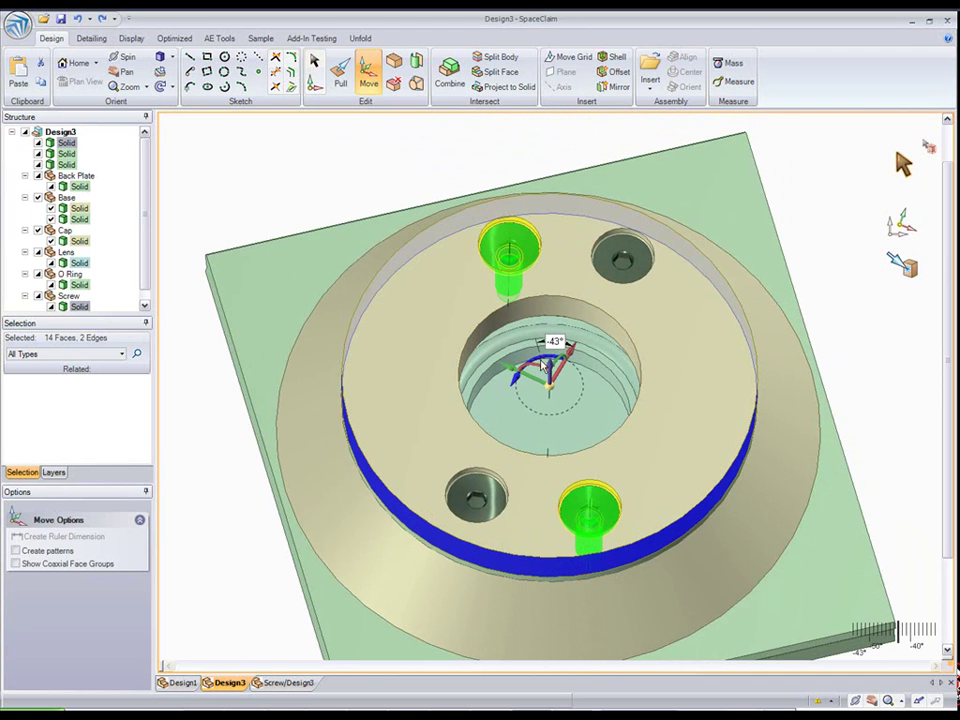
{"action": "key", "text": "Escape"}
- Create a drawing sheet of the Design3 assembly and delete the lower side view and the plain rectangular view
{"action": "left_click", "coordinate": [60, 132]}
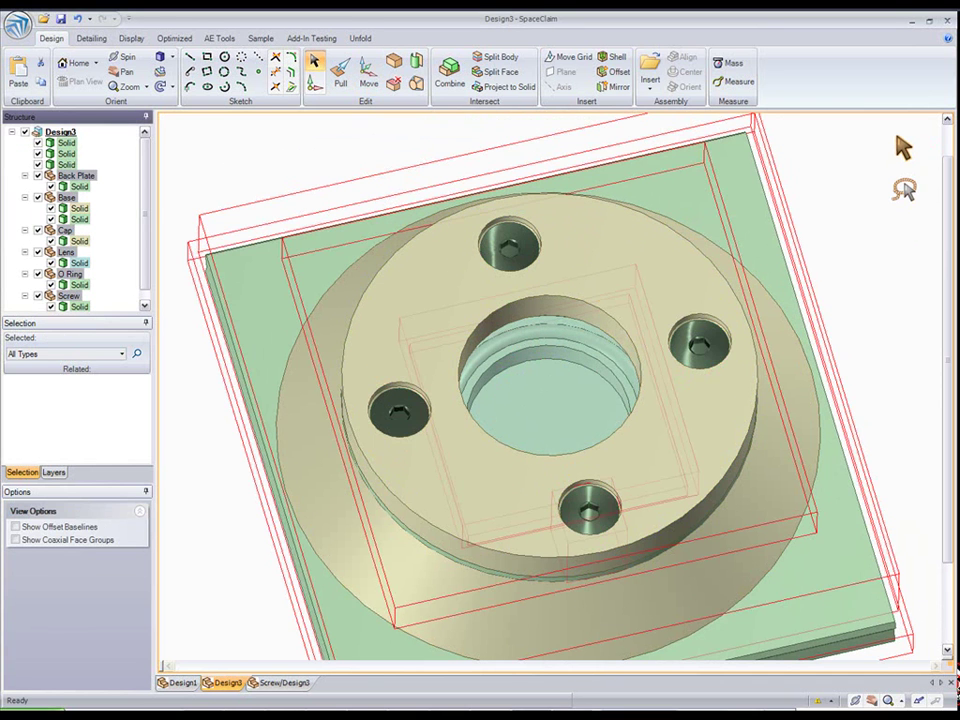
{"action": "left_click", "coordinate": [17, 24]}
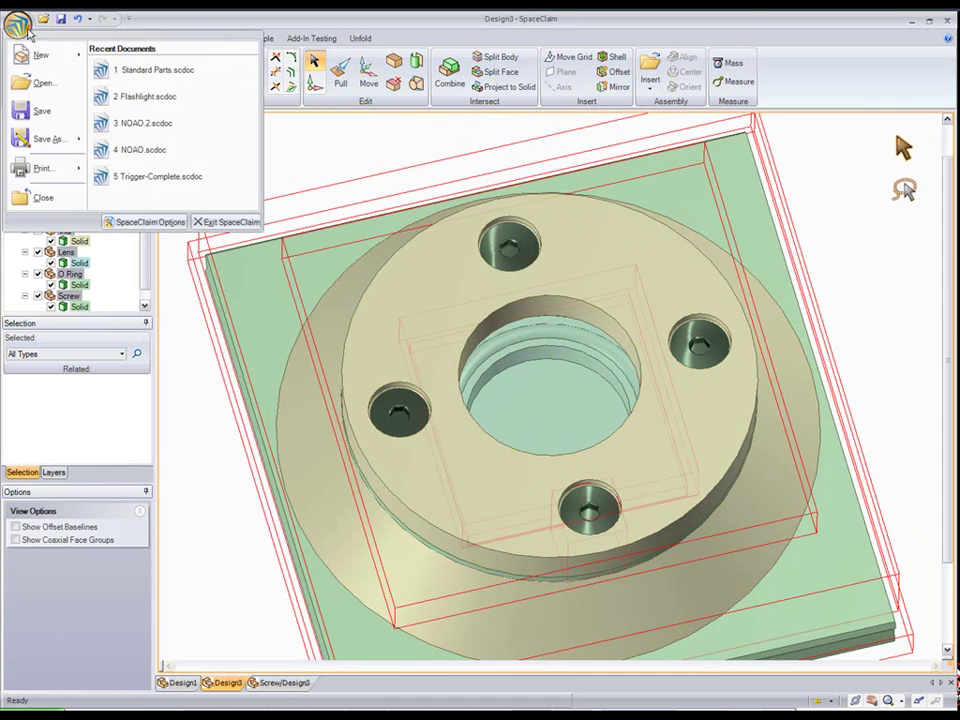
{"action": "left_click", "coordinate": [135, 135]}
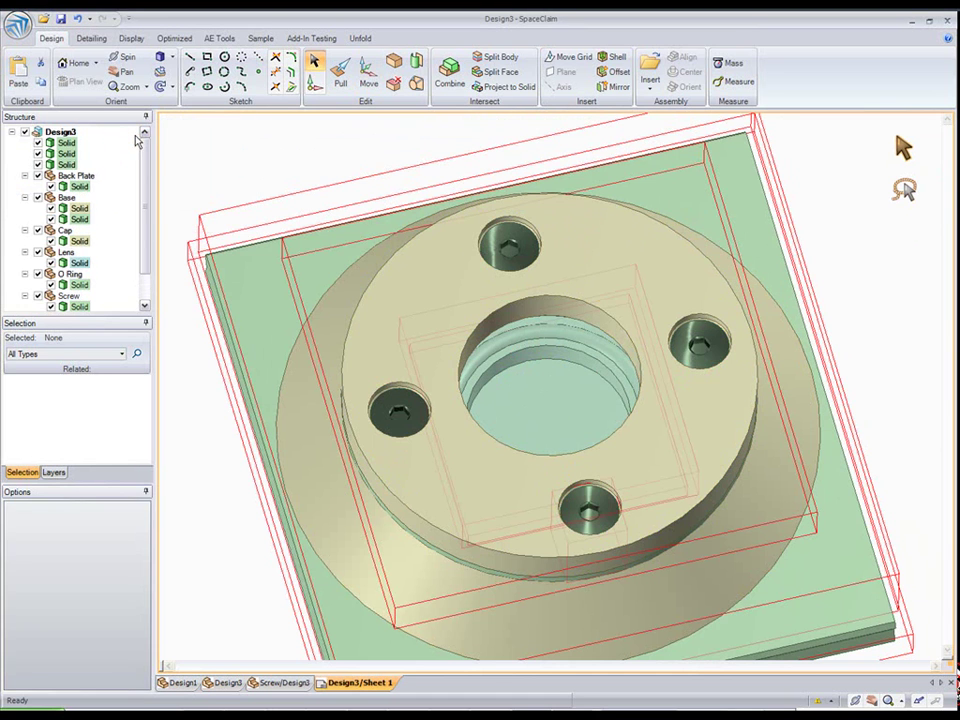
{"action": "left_click", "coordinate": [365, 345]}
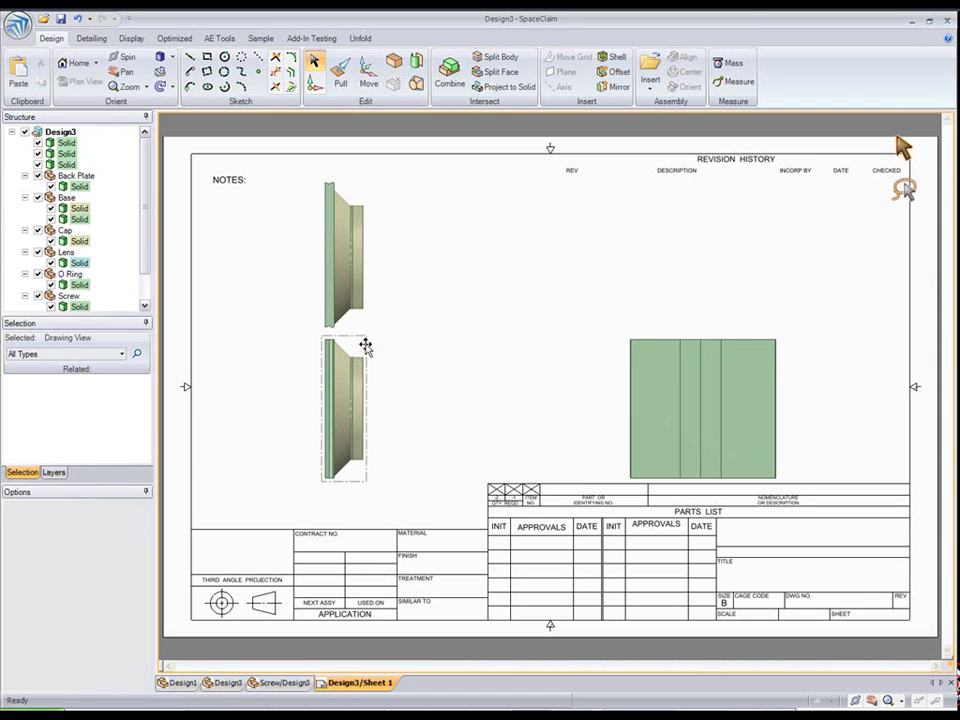
{"action": "key", "text": "Delete"}
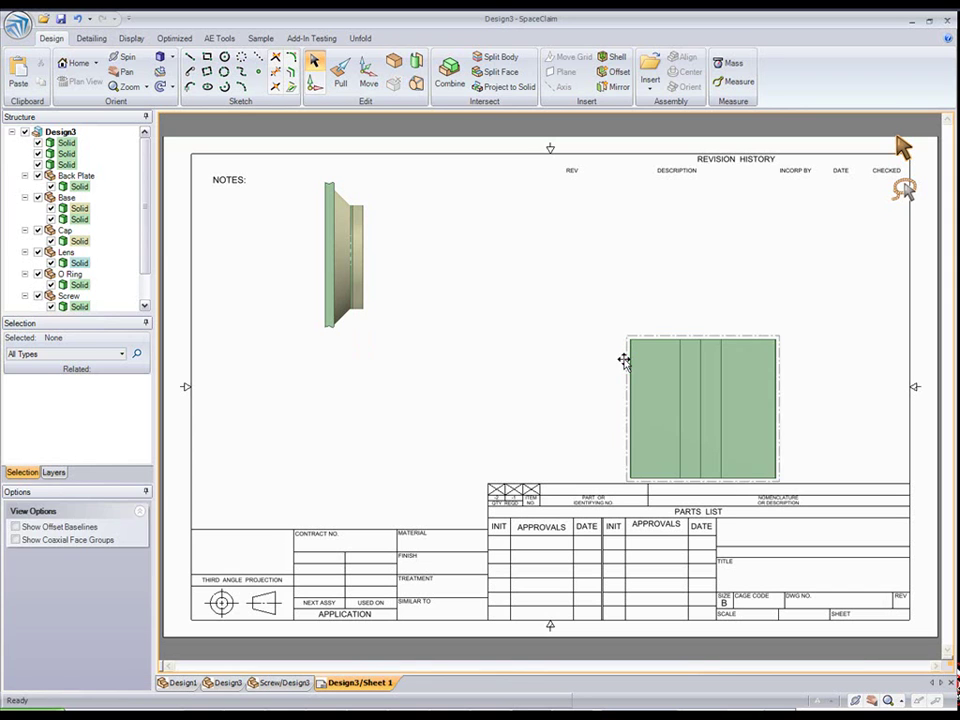
{"action": "left_click", "coordinate": [625, 360]}
{"action": "key", "text": "Delete"}
- Move the remaining side view to the right half of the sheet and add a projected front view on its left
{"action": "left_click", "coordinate": [366, 186]}
{"action": "mouse_move", "coordinate": [391, 197]}
{"action": "left_mouse_down"}
{"action": "mouse_move", "coordinate": [630, 219]}
{"action": "mouse_move", "coordinate": [733, 253]}
{"action": "left_mouse_up"}
{"action": "left_click", "coordinate": [312, 72]}
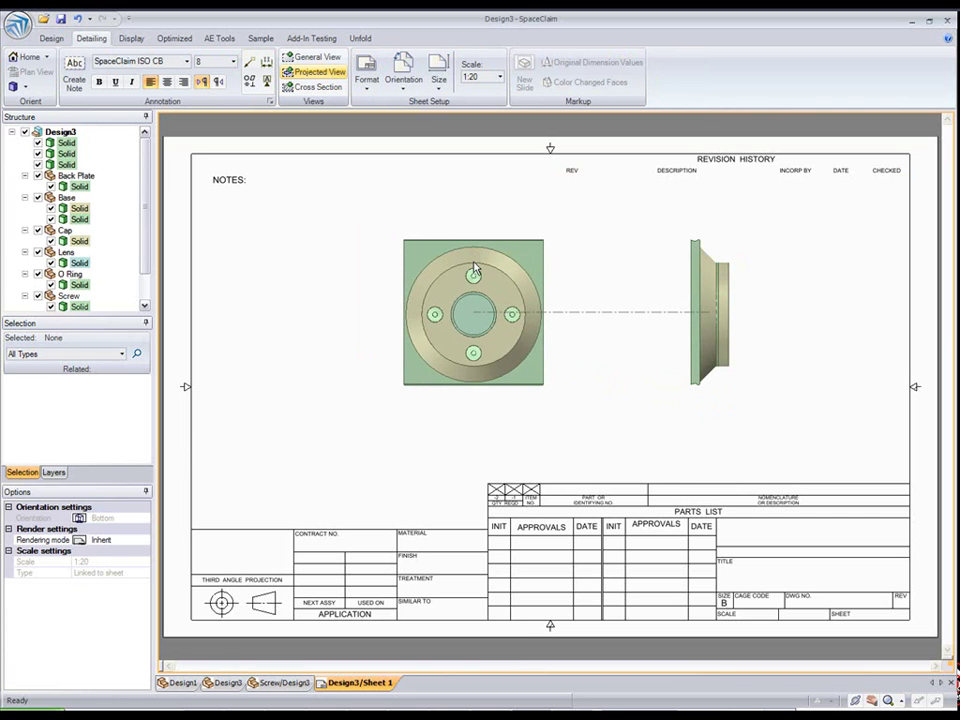
- Turn the side view into a cross section cut vertically through the upper screw's centre in the front view
{"action": "left_click", "coordinate": [317, 86]}
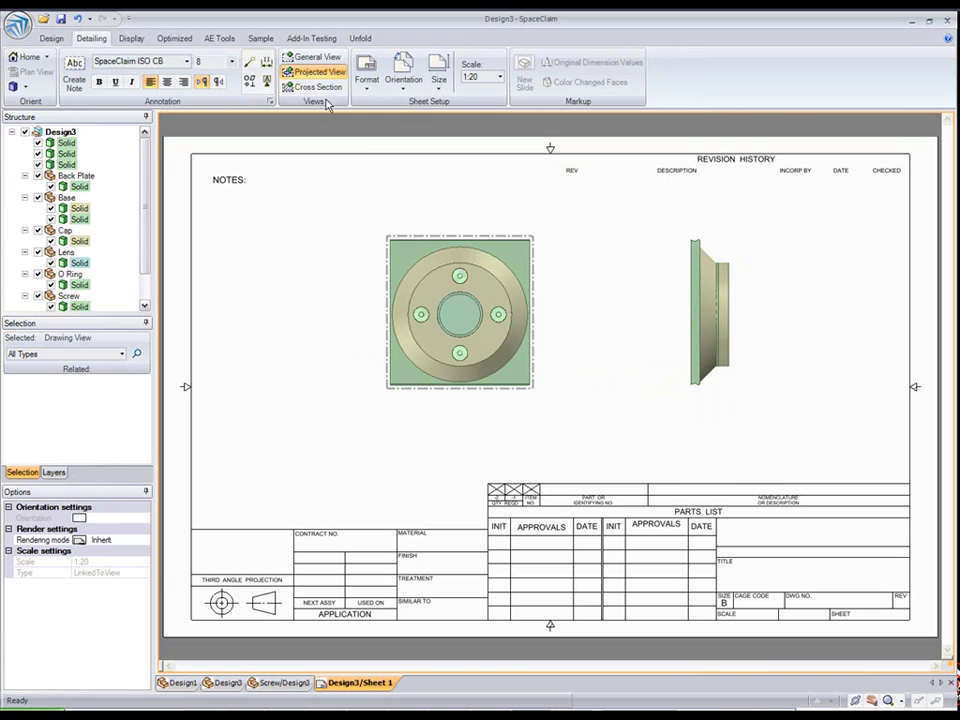
{"action": "left_click", "coordinate": [404, 181]}
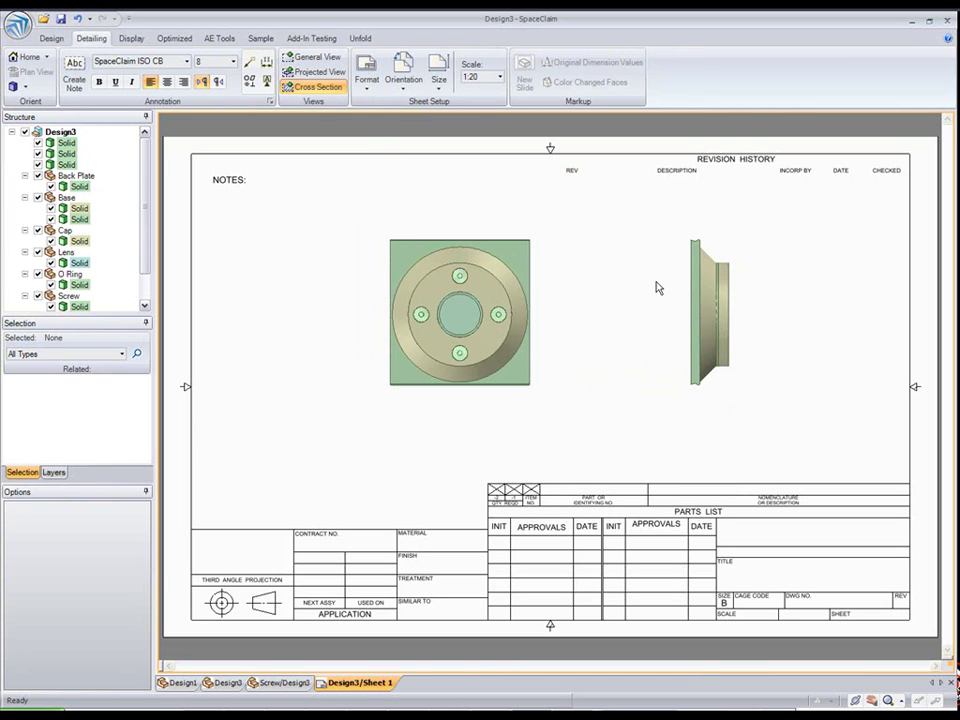
{"action": "left_click", "coordinate": [692, 279]}
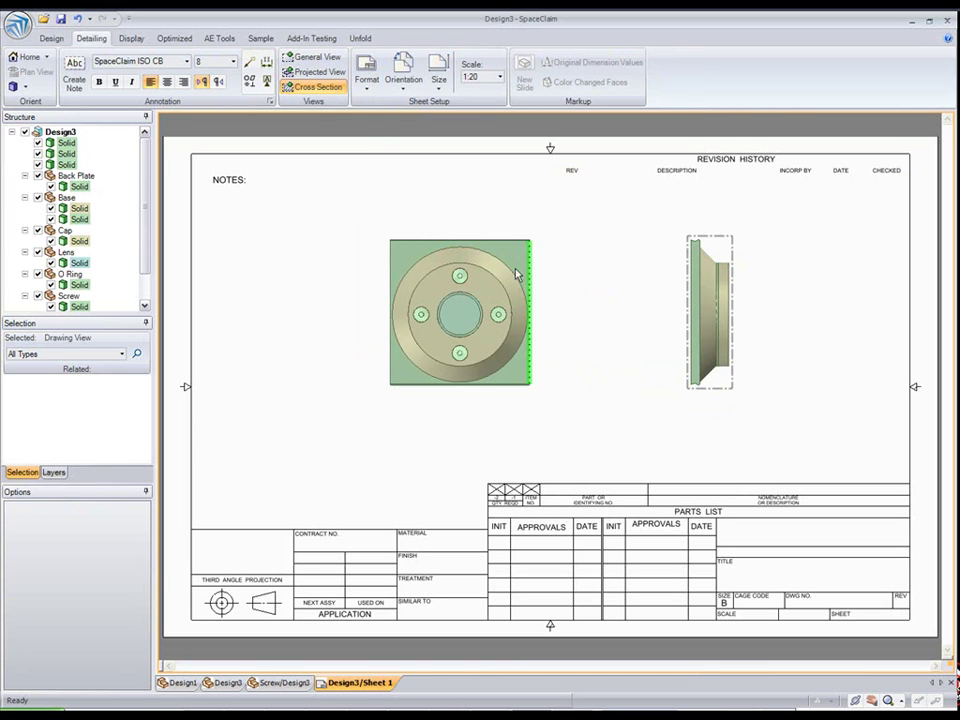
{"action": "left_click", "coordinate": [460, 273]}
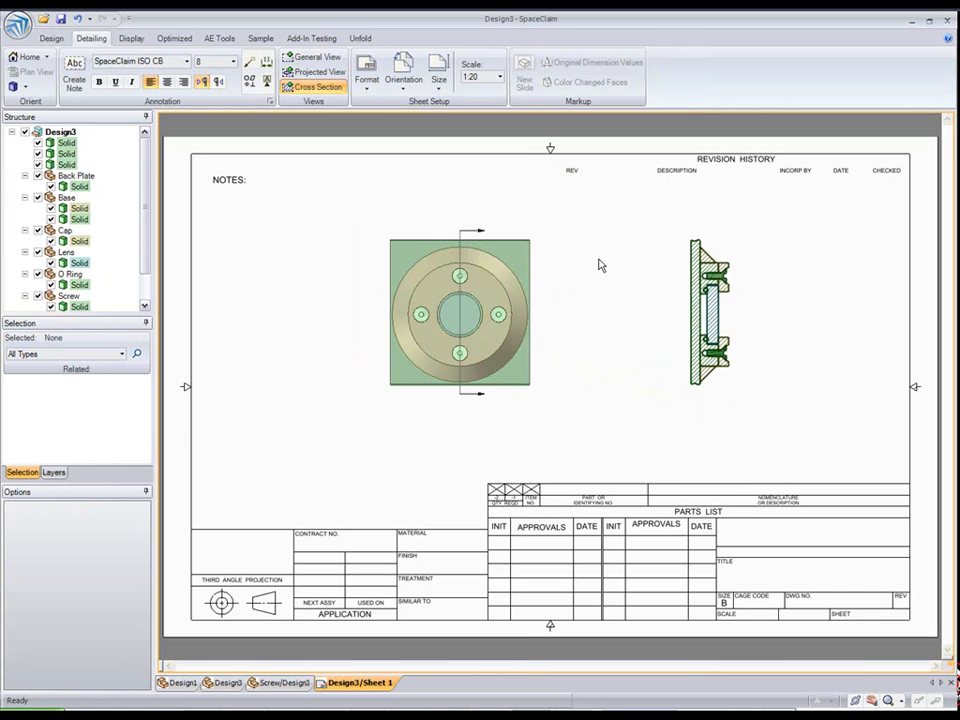
{"action": "scroll", "coordinate": [617, 276], "scroll_direction": "up", "scroll_amount": 3}
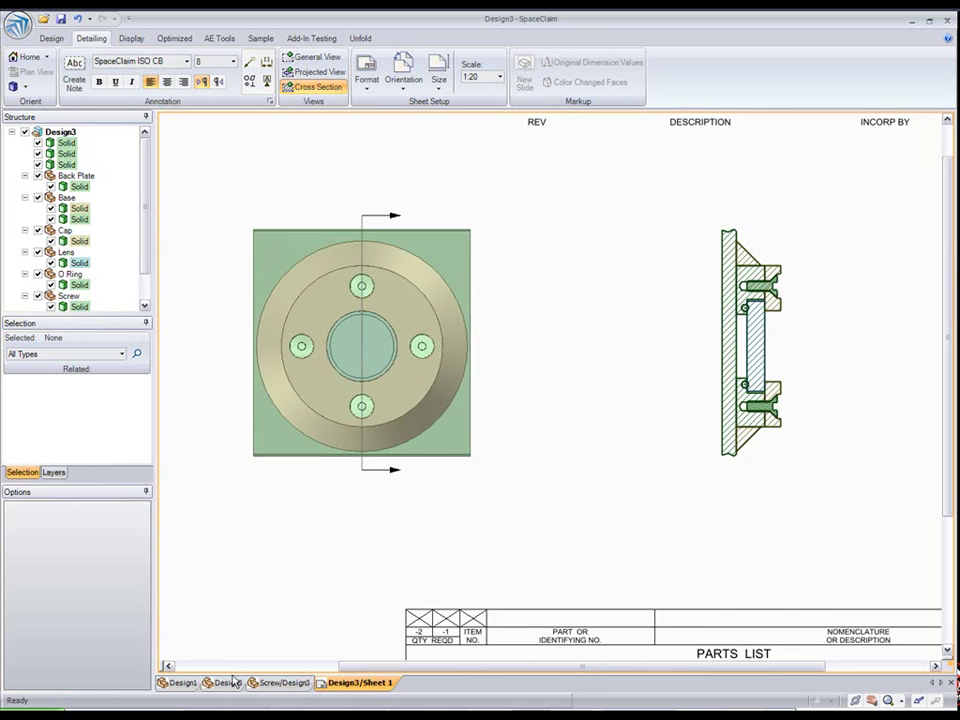
- Check the original section in Design1 and split the back plate's front face on Sheet 1 with the round opening at the lens
{"action": "left_click", "coordinate": [182, 682]}
{"action": "middle_click_drag", "start_coordinate": [603, 464], "coordinate": [366, 362], "text": "shift"}
{"action": "middle_click_drag", "start_coordinate": [381, 427], "coordinate": [387, 378], "text": "ctrl"}
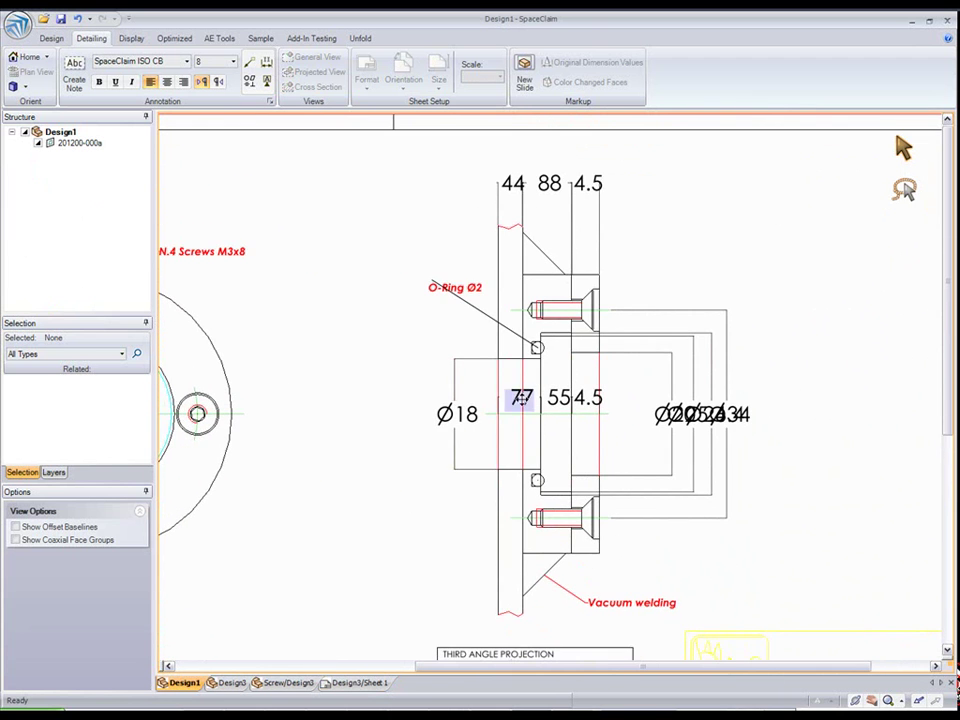
{"action": "left_click", "coordinate": [363, 683]}
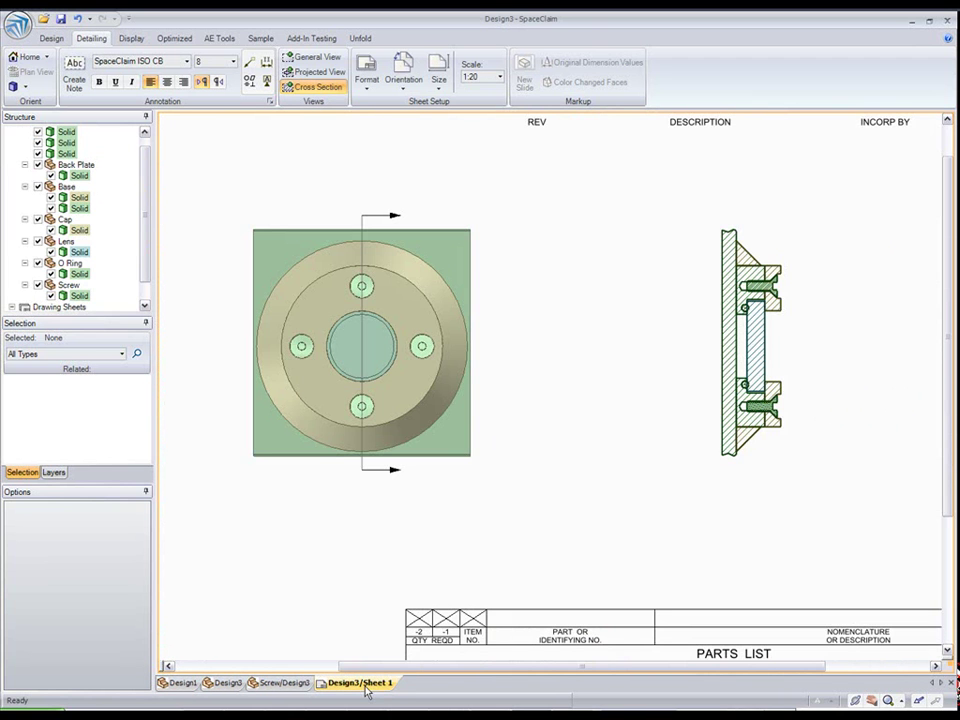
{"action": "mouse_move", "coordinate": [521, 391]}
{"action": "middle_mouse_down"}
{"action": "mouse_move", "coordinate": [553, 395]}
{"action": "mouse_move", "coordinate": [540, 412]}
{"action": "mouse_move", "coordinate": [645, 418]}
{"action": "mouse_move", "coordinate": [596, 418]}
{"action": "mouse_move", "coordinate": [580, 398]}
{"action": "middle_mouse_up"}
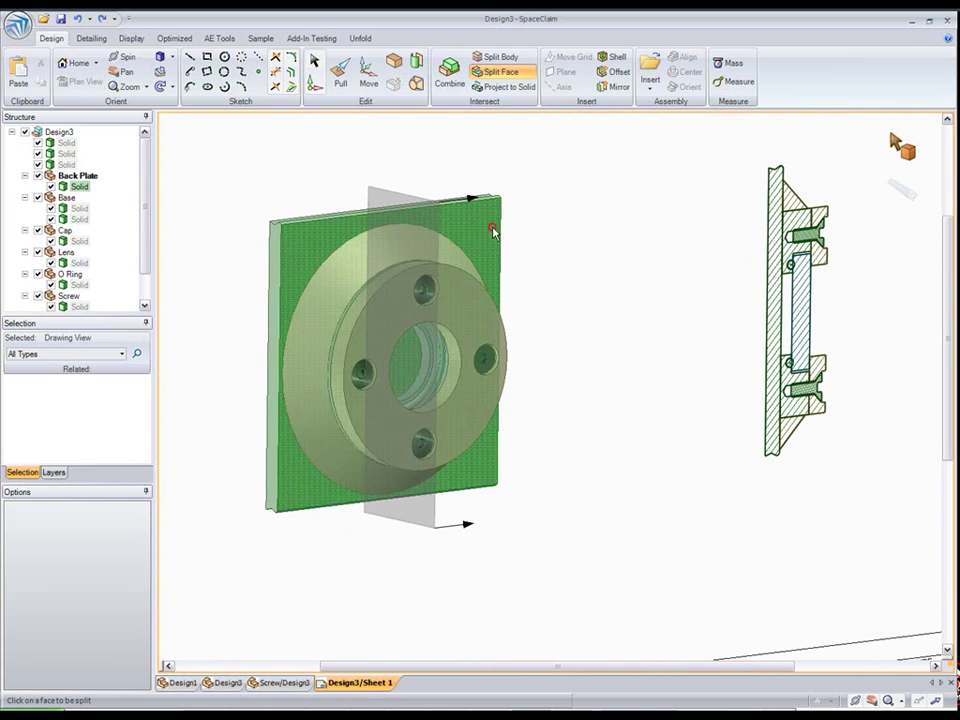
{"action": "left_click", "coordinate": [492, 228]}
{"action": "middle_click_drag", "start_coordinate": [575, 334], "coordinate": [583, 334]}
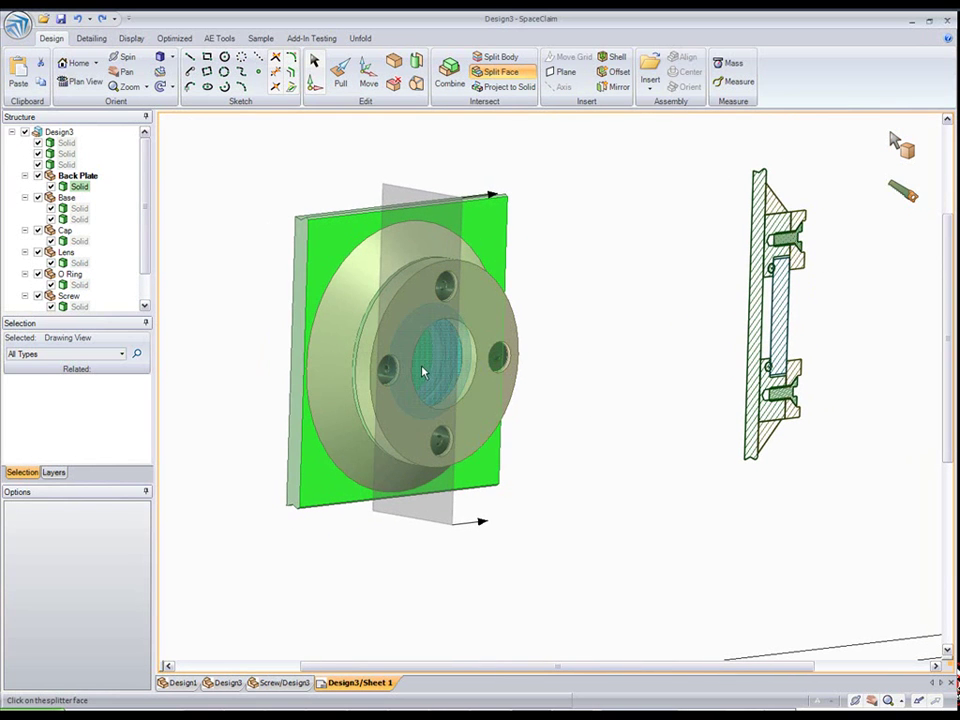
{"action": "left_click", "coordinate": [435, 371]}
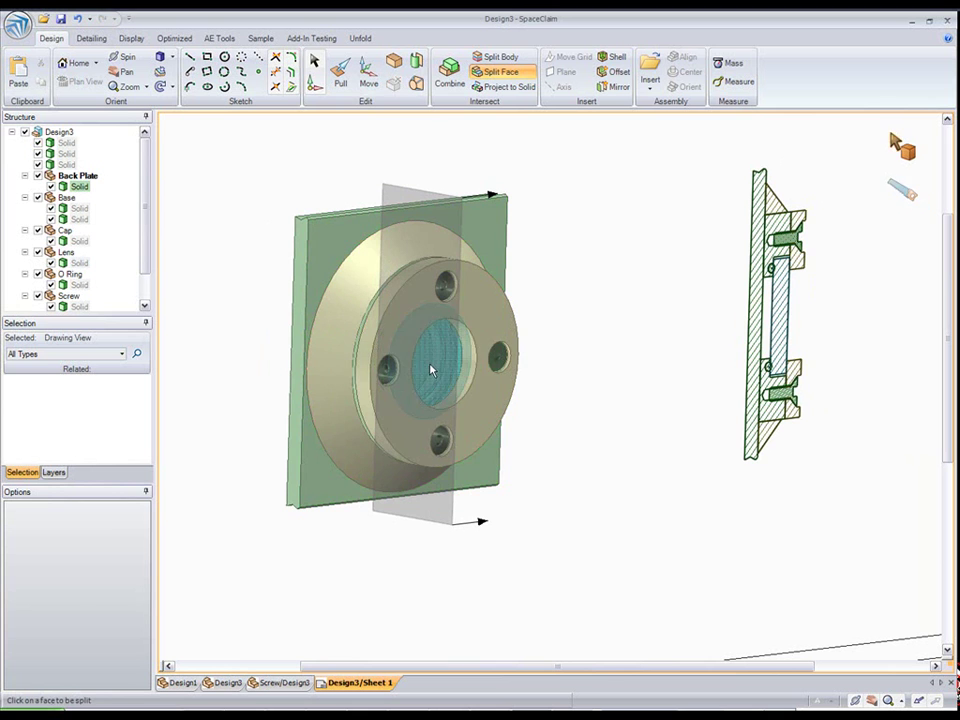
- Pull the split circular face through the back plate to cut the opening, and restore the sheet's plan view
{"action": "key", "text": "p"}
{"action": "left_click", "coordinate": [433, 371]}
{"action": "left_click_drag", "start_coordinate": [681, 381], "coordinate": [405, 203]}
{"action": "middle_click_drag", "start_coordinate": [610, 276], "coordinate": [553, 268]}
{"action": "left_click", "coordinate": [474, 225]}
{"action": "left_click", "coordinate": [85, 83]}
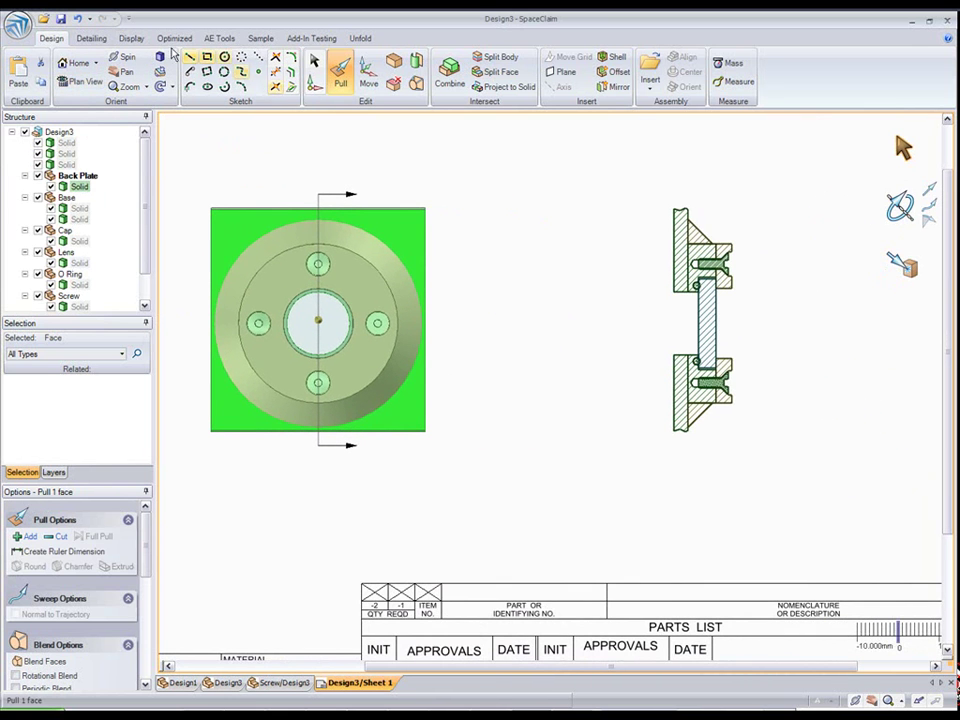
- Add a diameter dimension to the back plate's opening in the cross section view
{"action": "left_click", "coordinate": [131, 40]}
{"action": "left_click", "coordinate": [93, 38]}
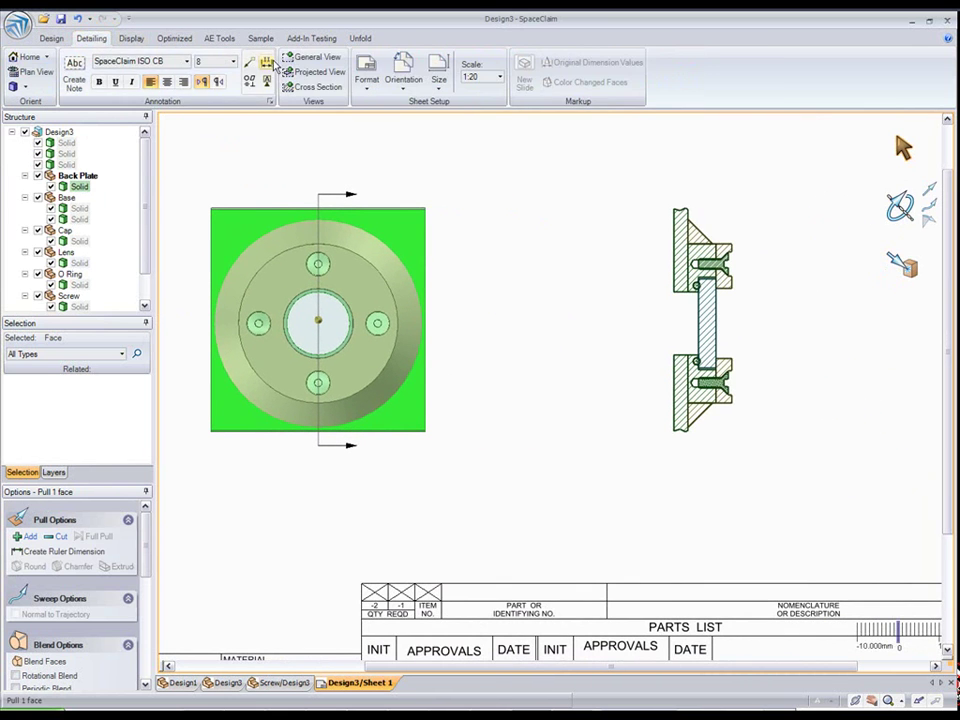
{"action": "left_click", "coordinate": [390, 167]}
{"action": "scroll", "coordinate": [644, 326], "scroll_direction": "up", "scroll_amount": 1}
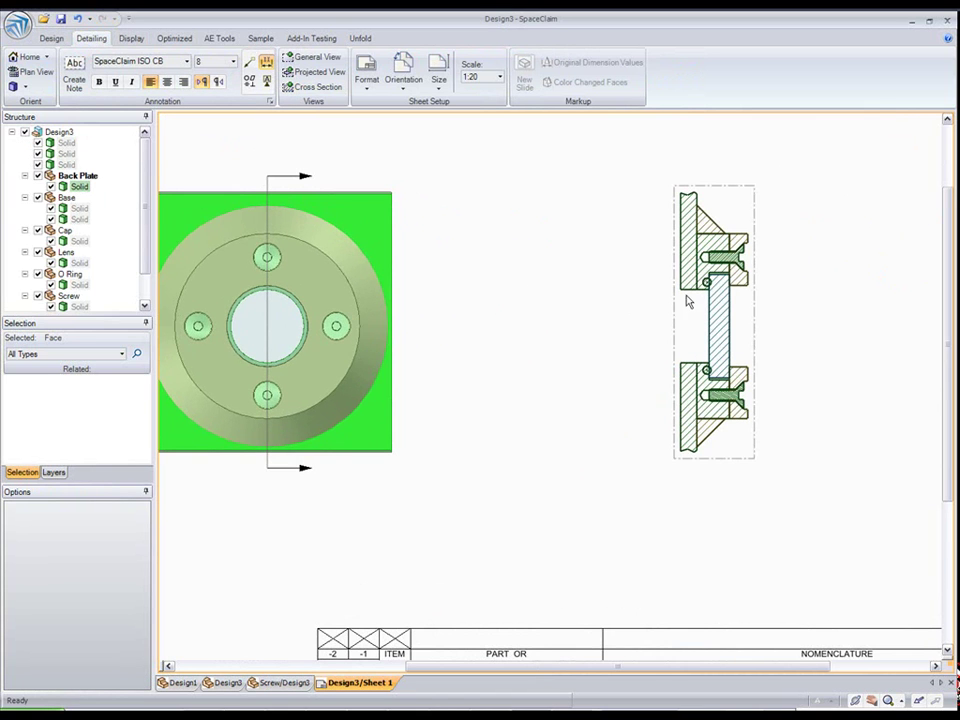
{"action": "left_click", "coordinate": [688, 295]}
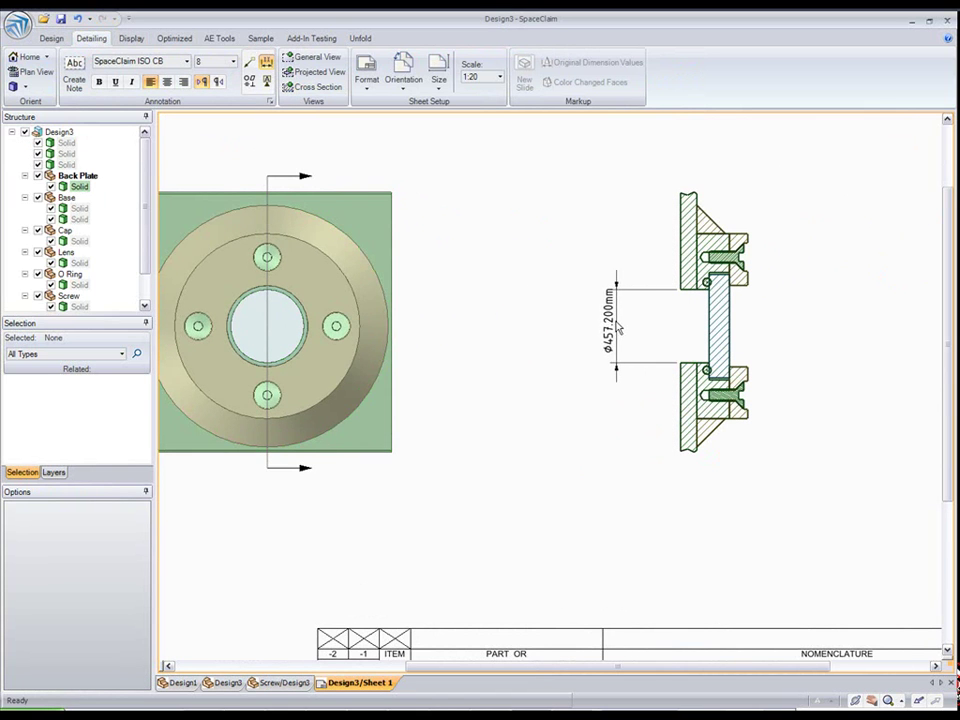
- Set this document's units to Imperial inches with the unit symbol hidden
{"action": "left_click", "coordinate": [18, 24]}
{"action": "left_click", "coordinate": [148, 222]}
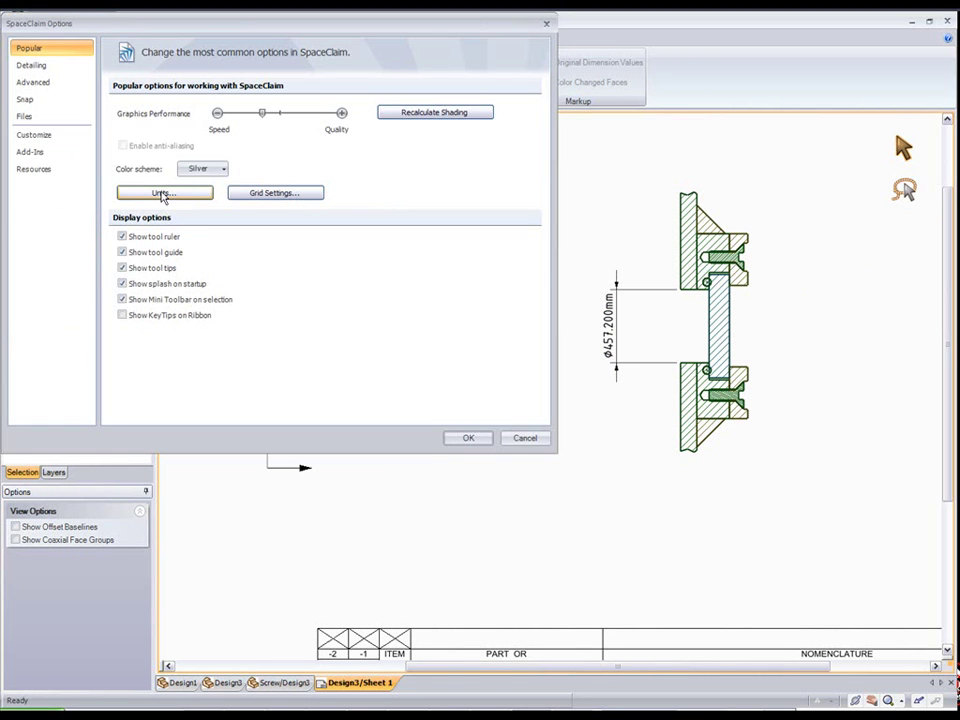
{"action": "left_click", "coordinate": [163, 194]}
{"action": "left_click", "coordinate": [480, 312]}
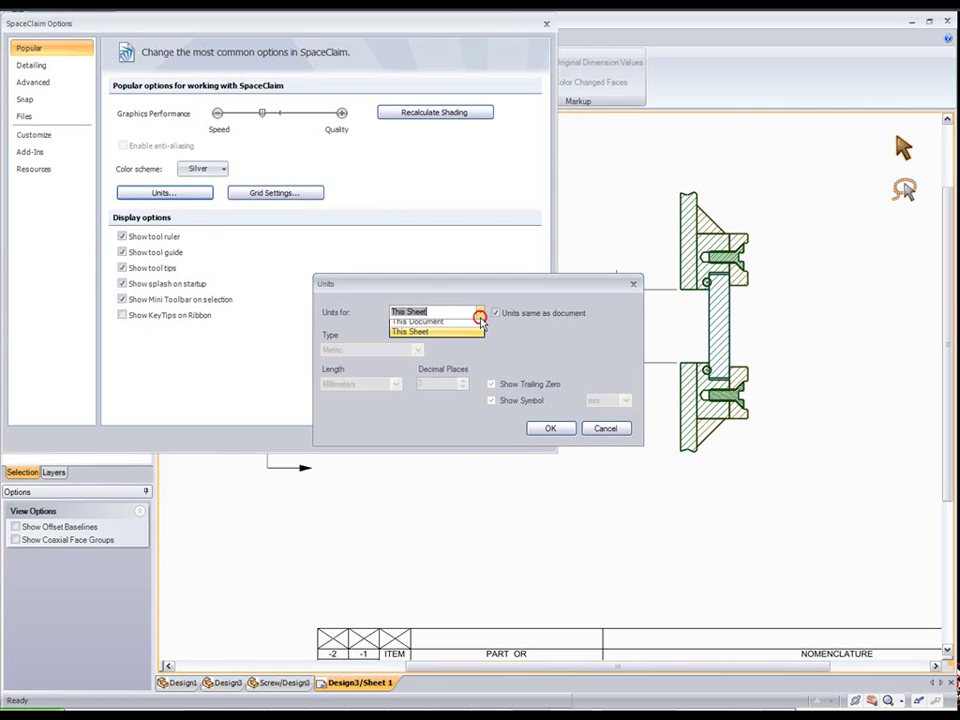
{"action": "left_click", "coordinate": [472, 334]}
{"action": "left_click", "coordinate": [418, 350]}
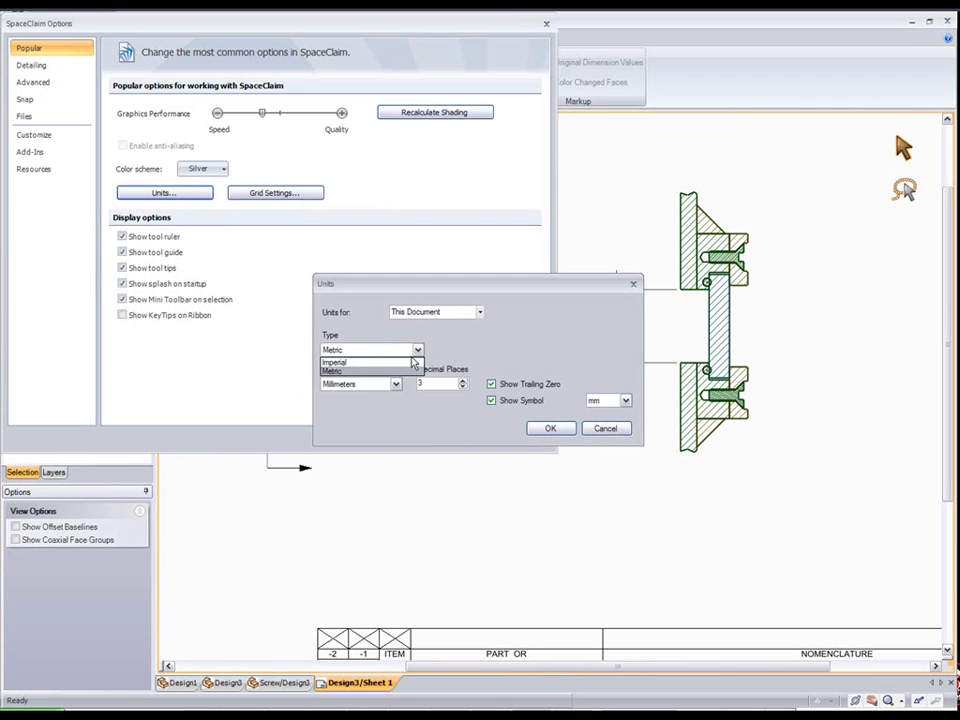
{"action": "left_click", "coordinate": [411, 364]}
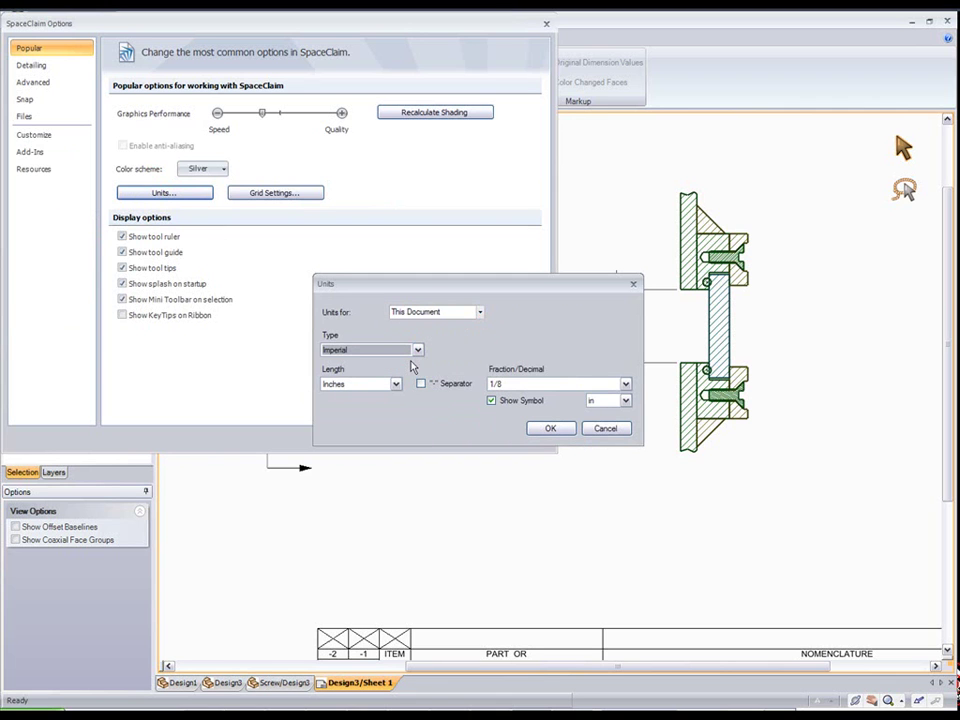
{"action": "left_click", "coordinate": [508, 403]}
{"action": "left_click", "coordinate": [549, 428]}
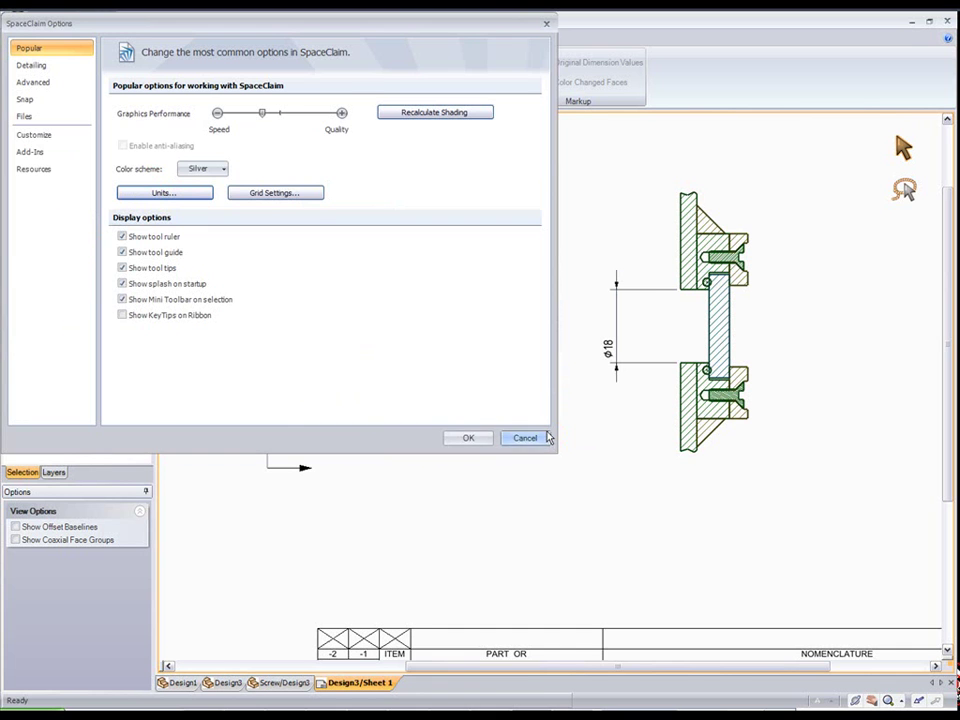
{"action": "left_click", "coordinate": [468, 438]}
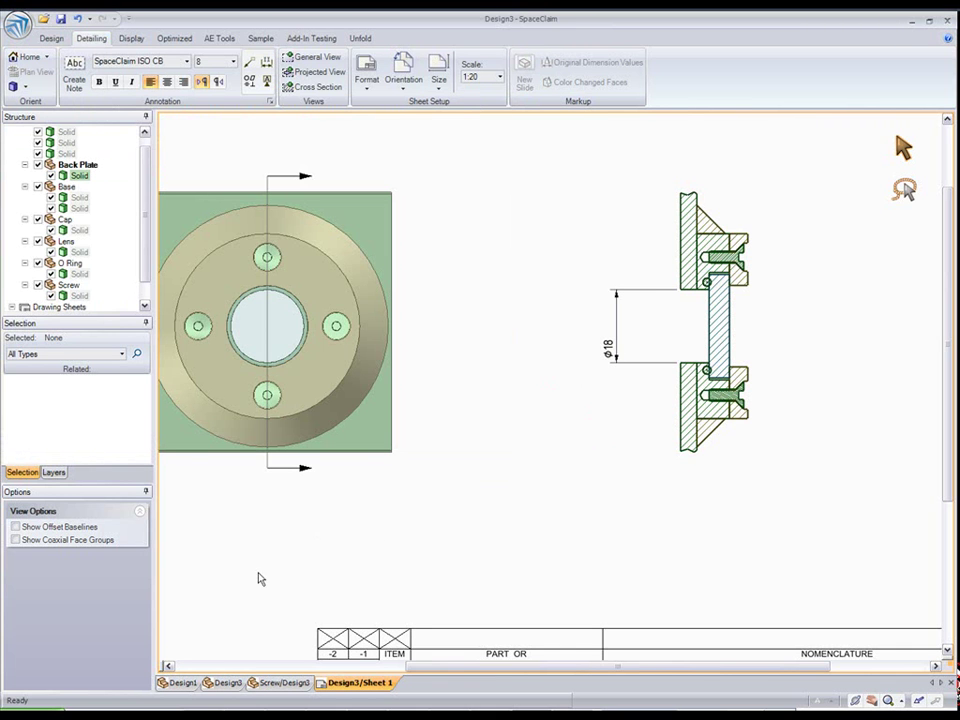
- Compare the opening's diameter with the original Design1 section and return to the full Sheet 1 view
{"action": "left_click", "coordinate": [187, 683]}
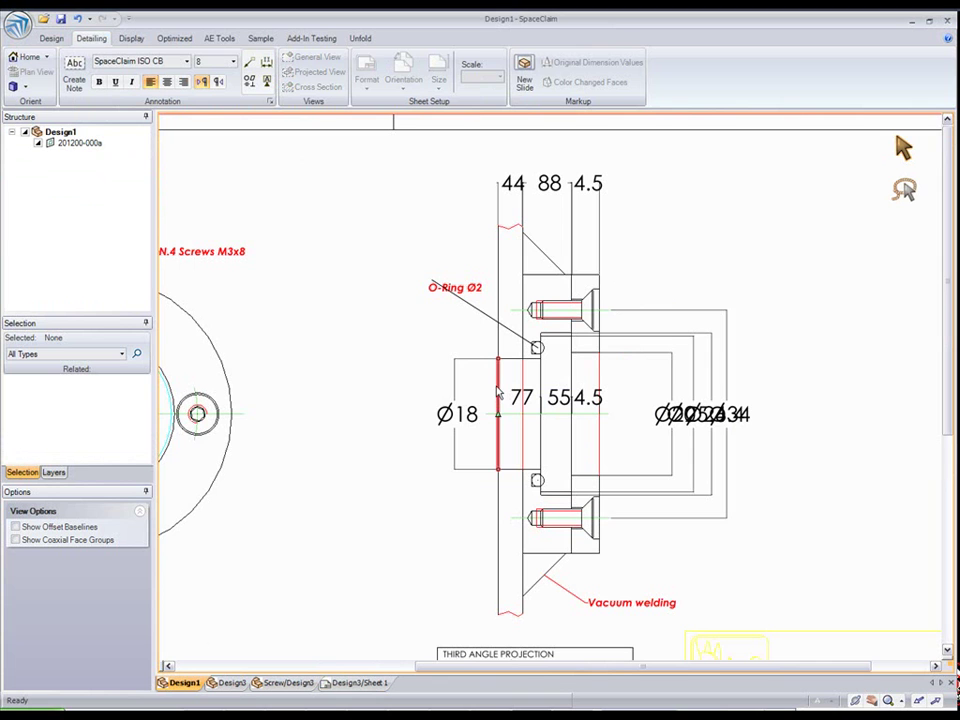
{"action": "left_click", "coordinate": [357, 683]}
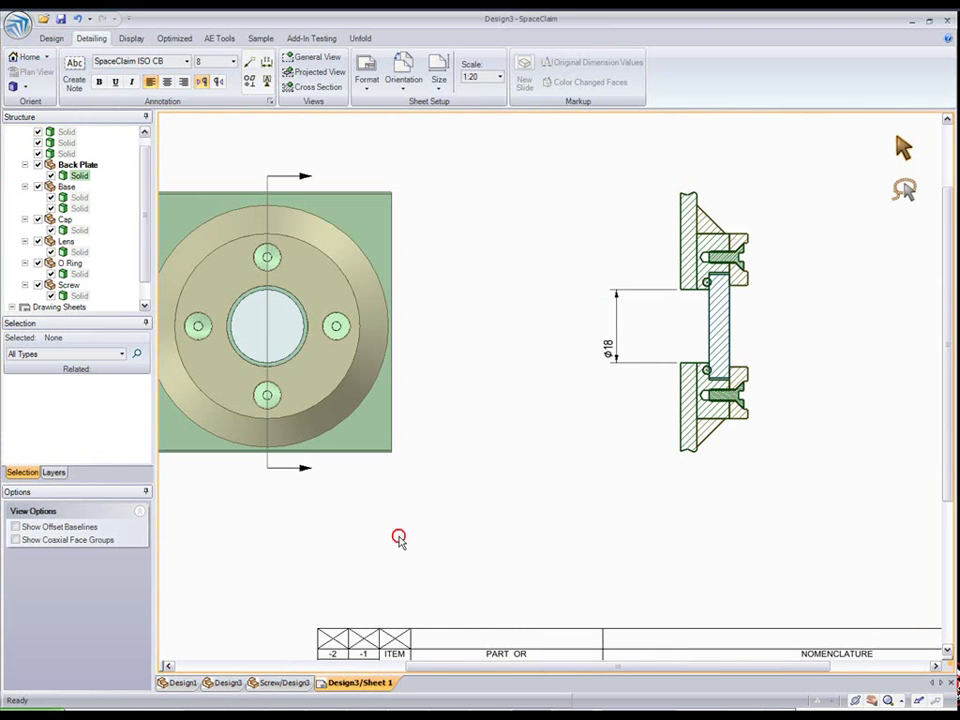
{"action": "left_click", "coordinate": [31, 58]}
{"action": "left_click", "coordinate": [261, 257]}
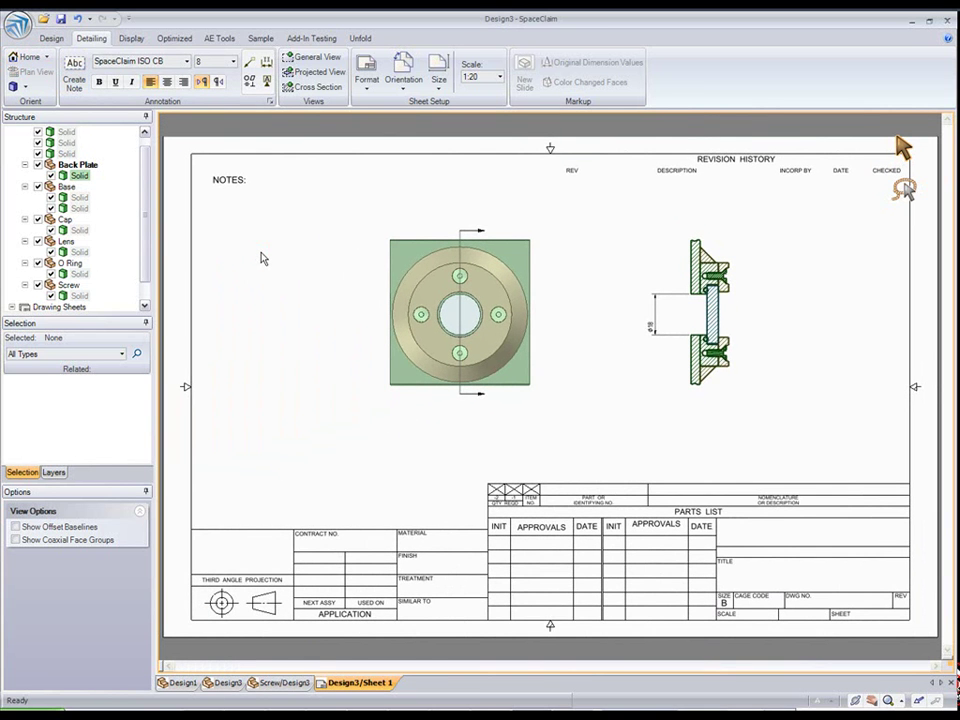